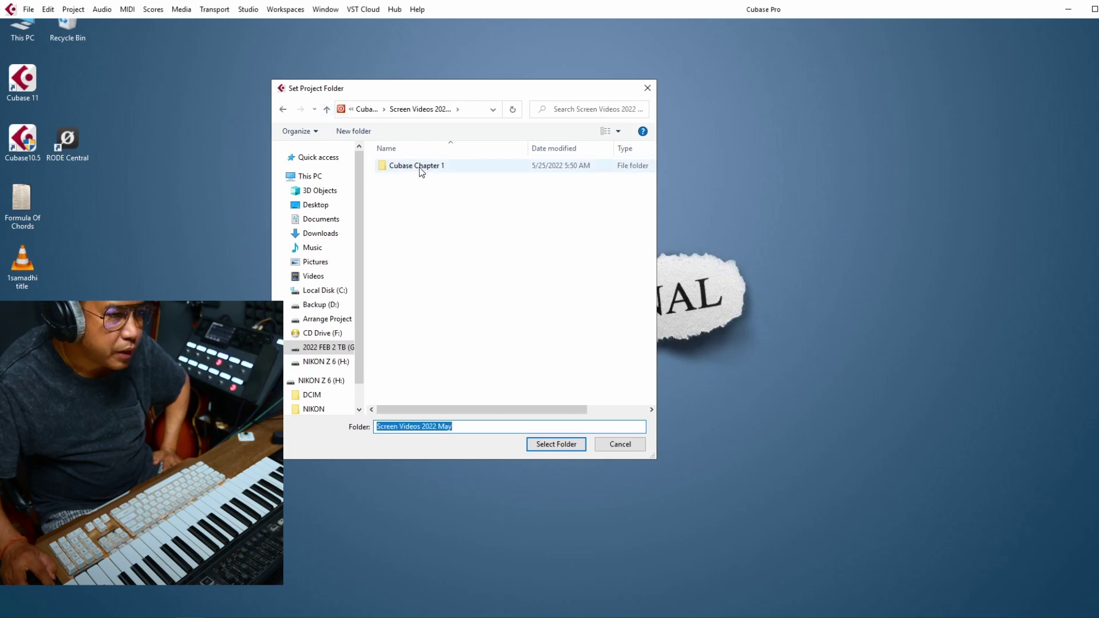
Create the new project with the Cubase Chapter 1 folder as its project folder.
click(421, 167)
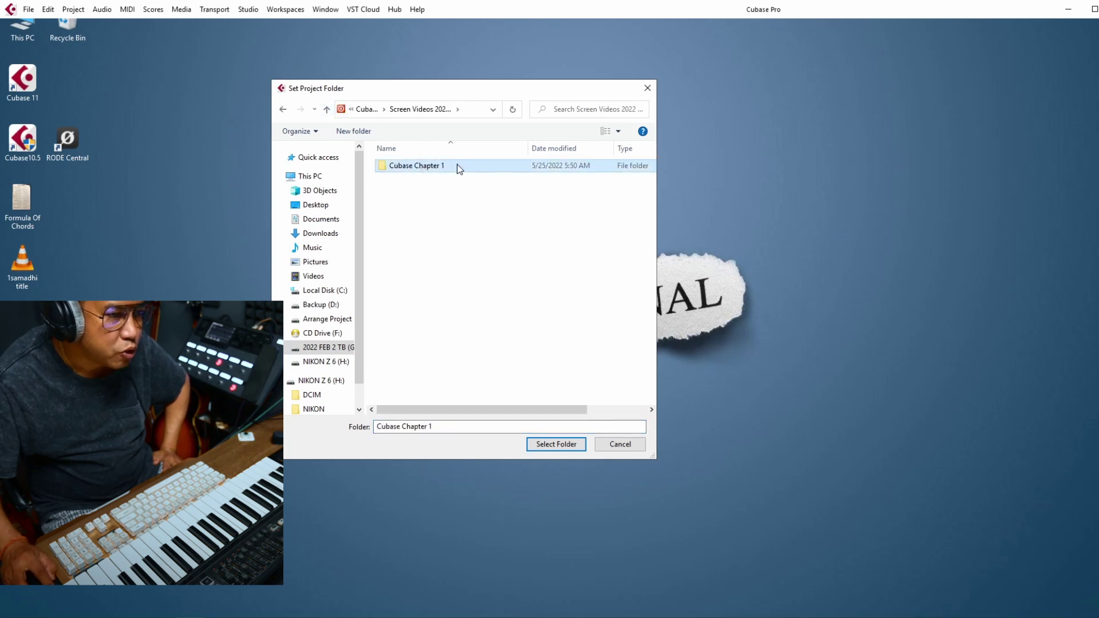
click(554, 444)
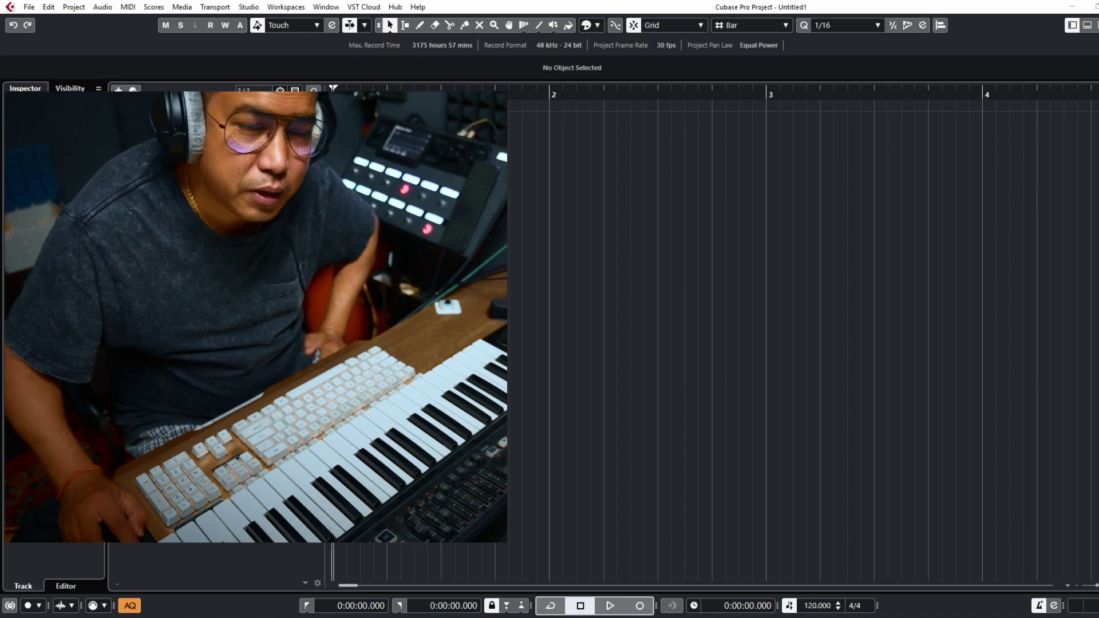
click(217, 297)
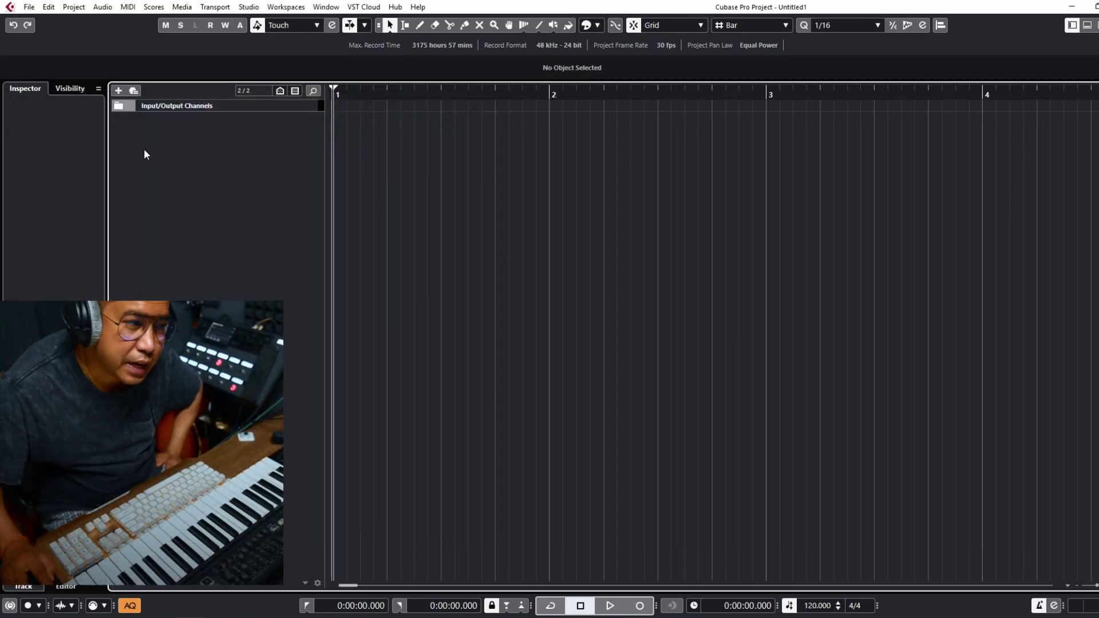
Add one instrument track using Addictive Drums 2, with its audio output routed to Stereo Out.
right_click(222, 144)
click(249, 161)
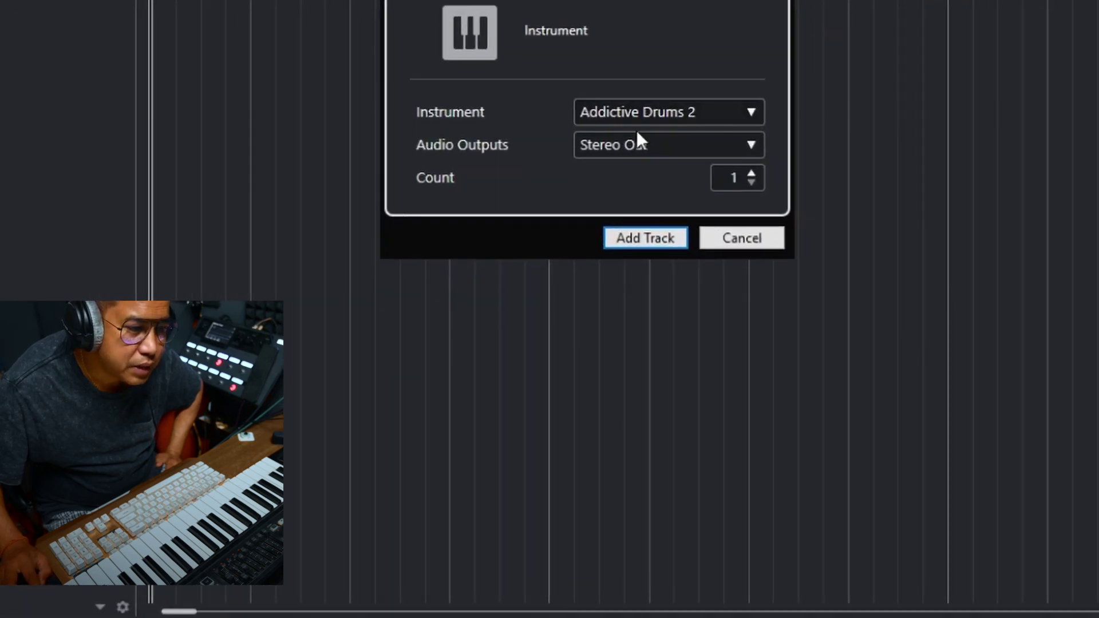
click(692, 112)
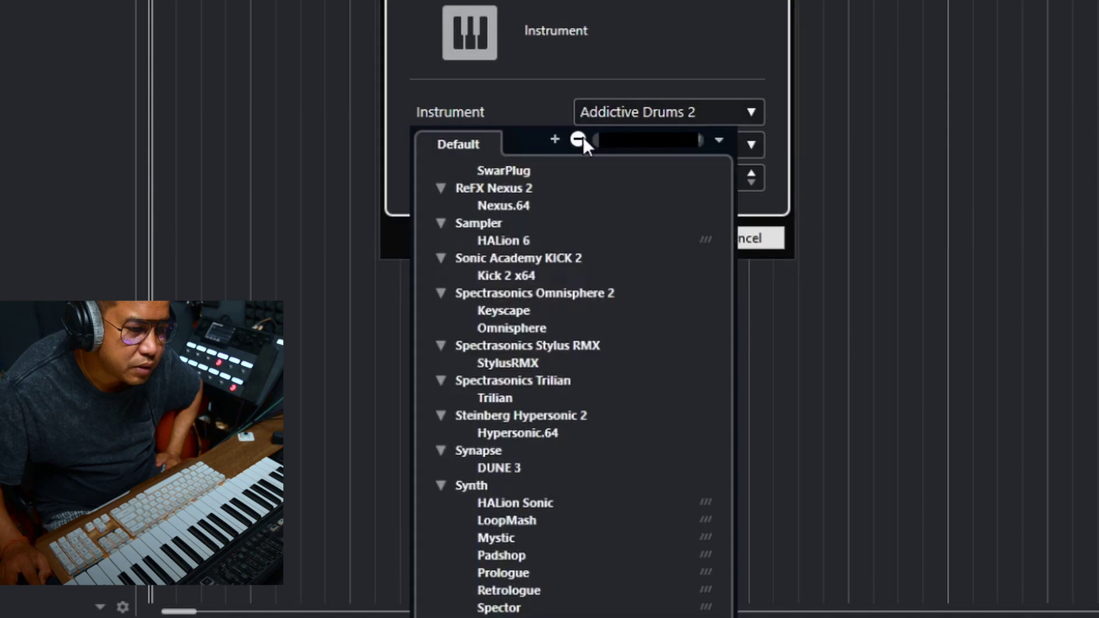
click(580, 139)
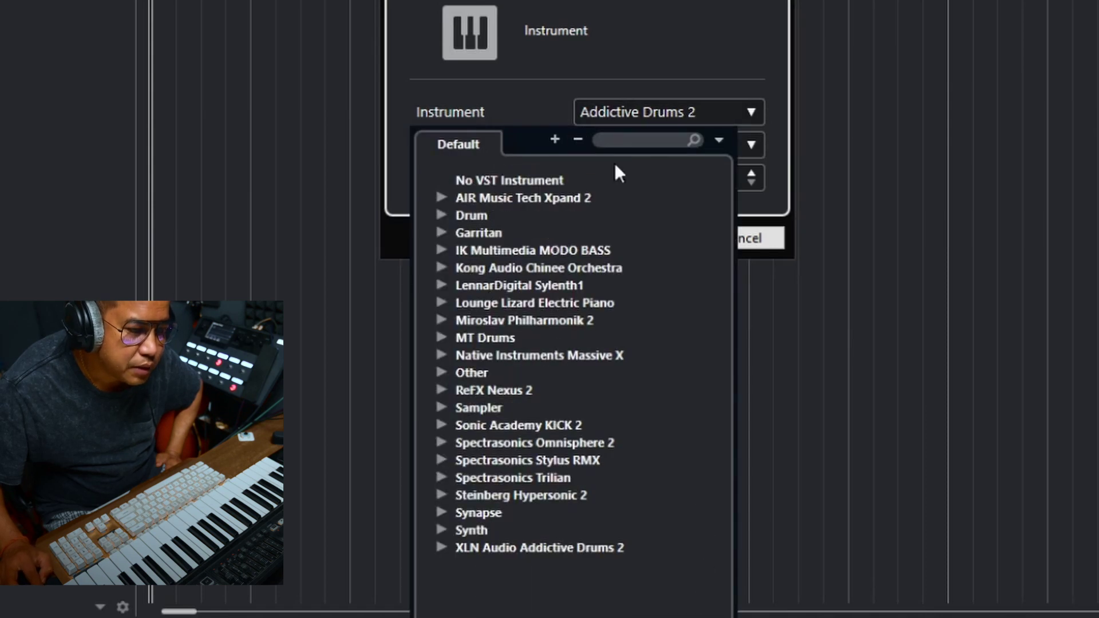
click(632, 46)
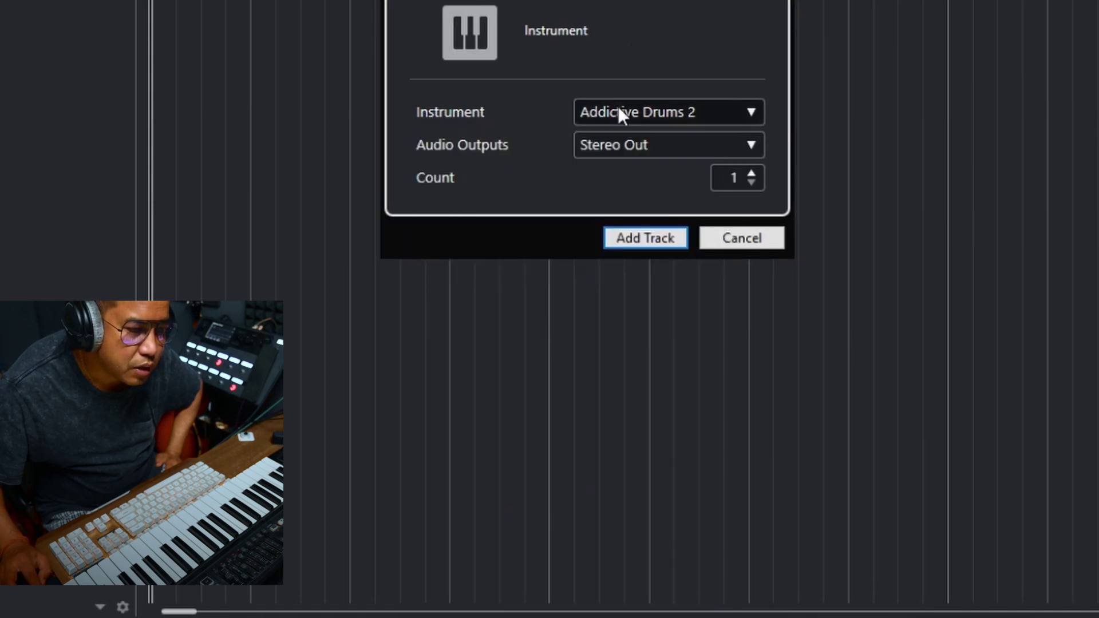
click(627, 239)
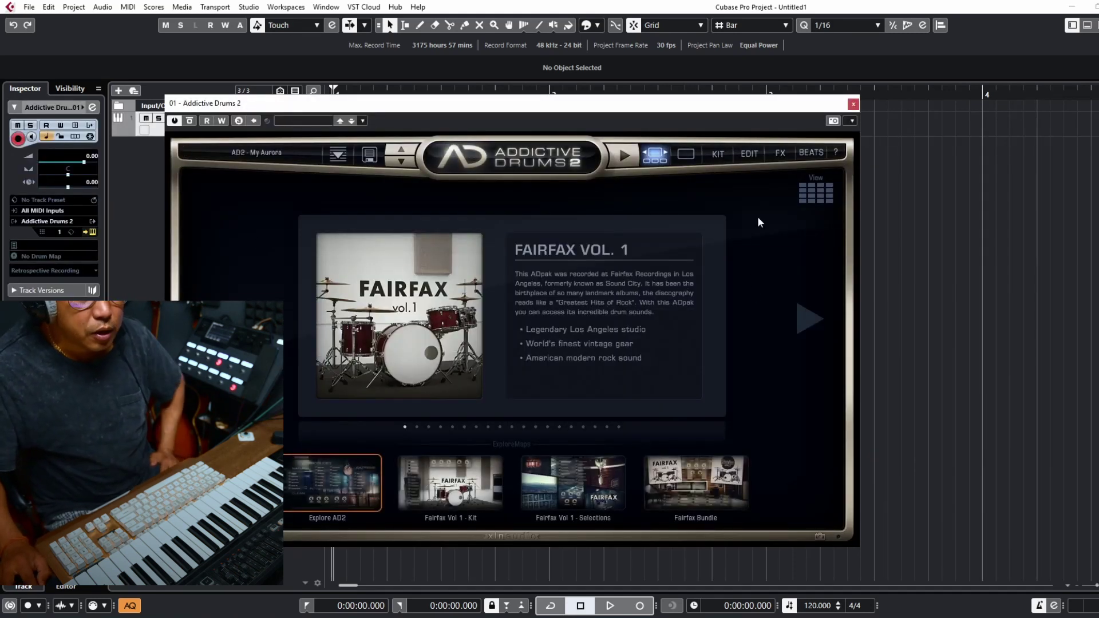
Load the Studio Prog kit from the Addictive Drums 2 kit gallery and close the instrument window.
click(819, 195)
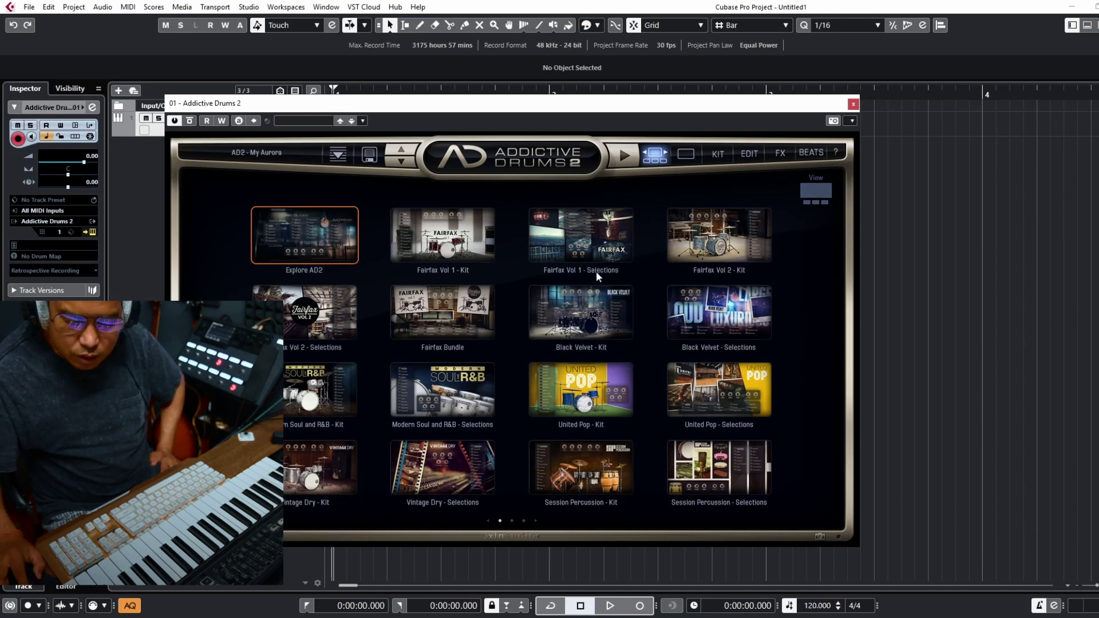
scroll(595, 270, down, 2)
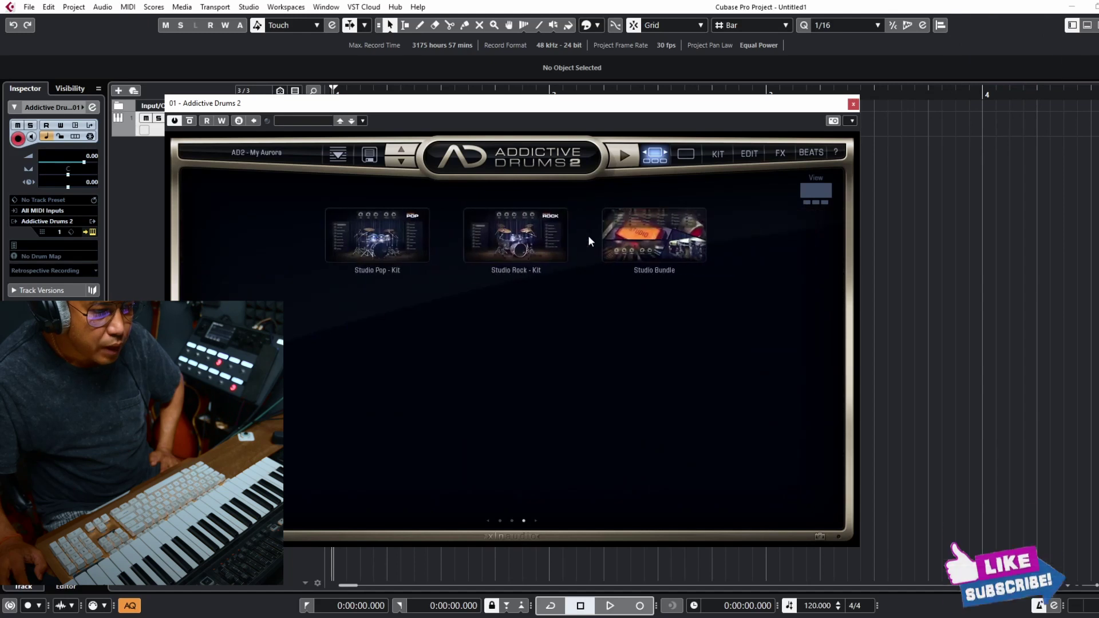
scroll(482, 293, up, 1)
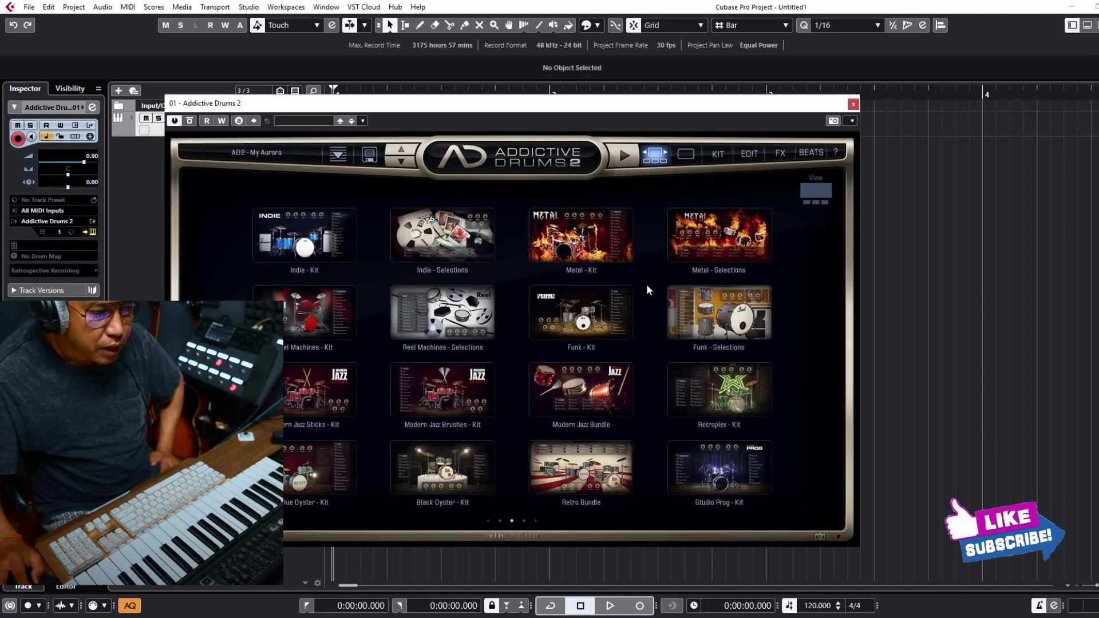
click(730, 470)
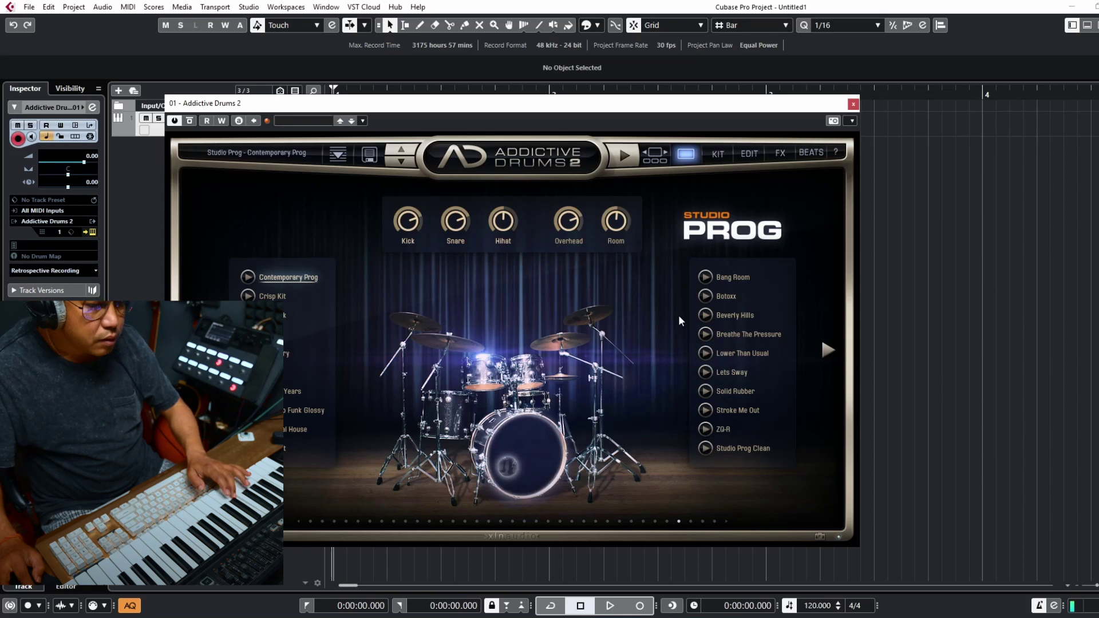
click(852, 105)
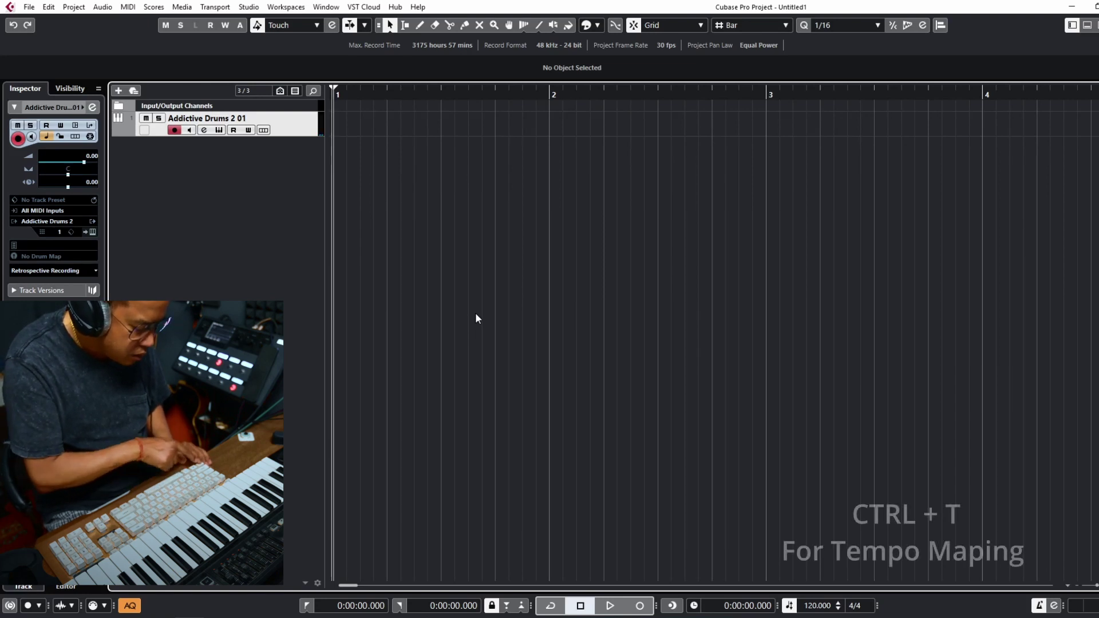
Set the time signature at the start of the Tempo Track to 3/4 and play the project briefly to check it.
key(ctrl+t)
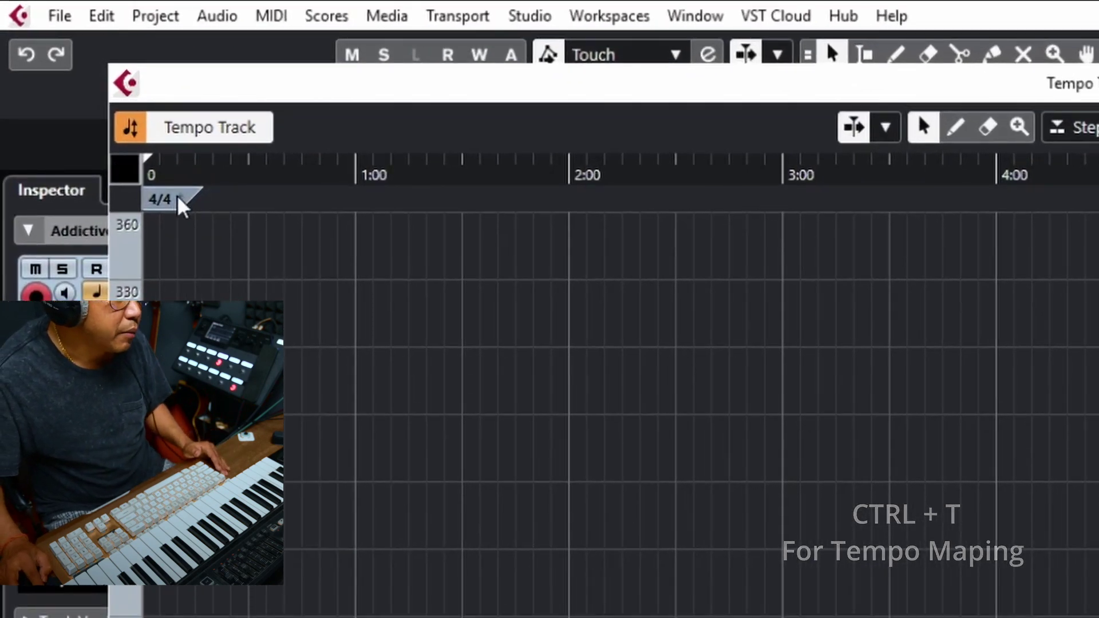
double_click(165, 201)
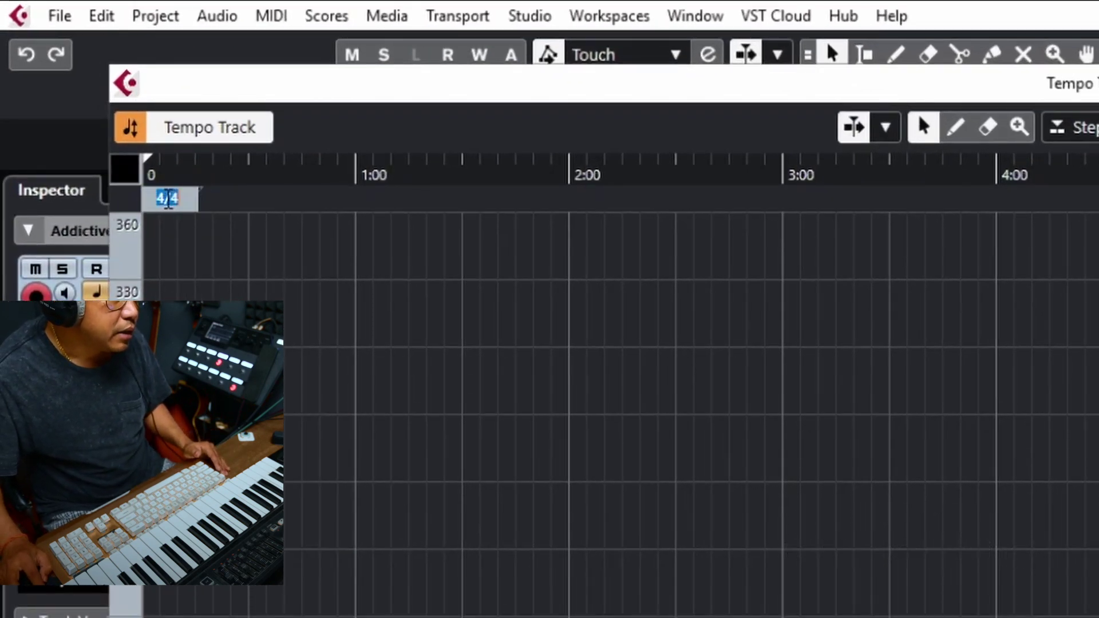
text(3)
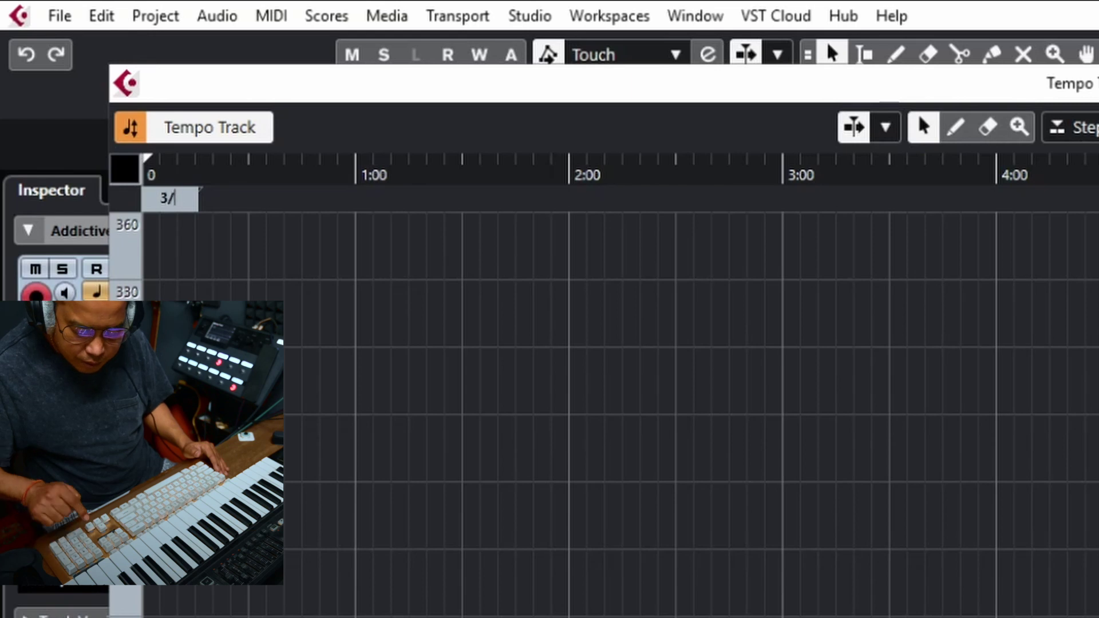
key(Return)
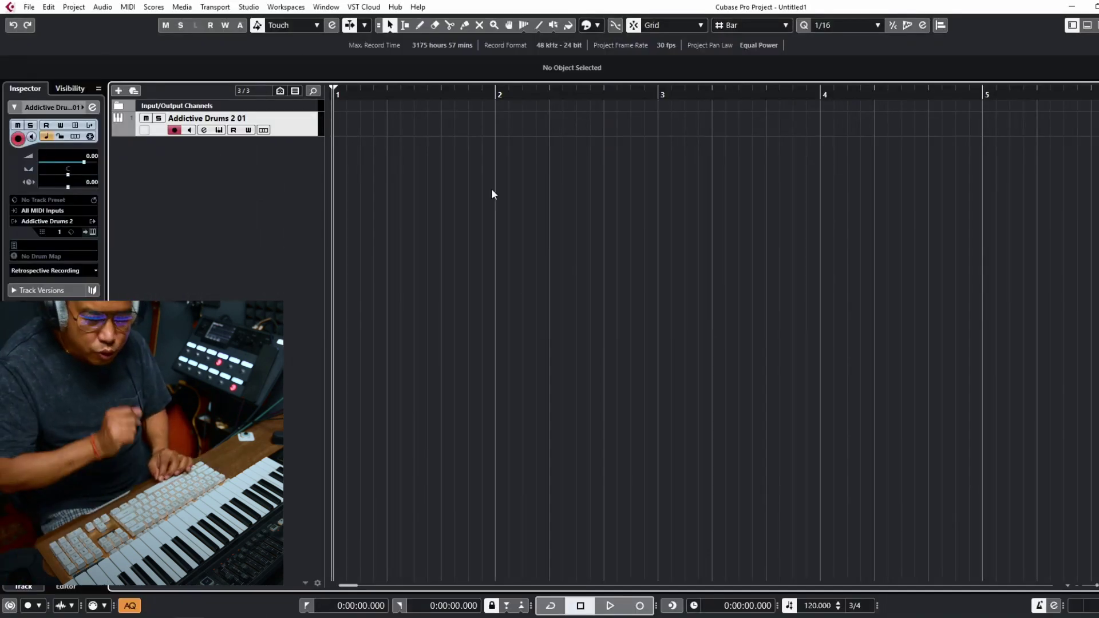
key(space)
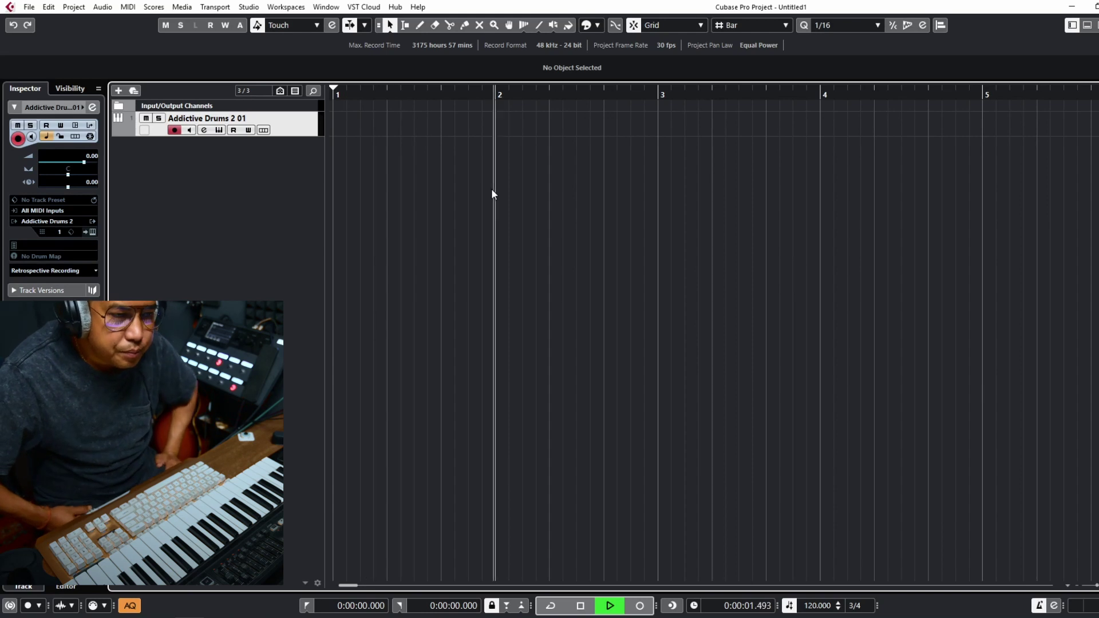
key(space)
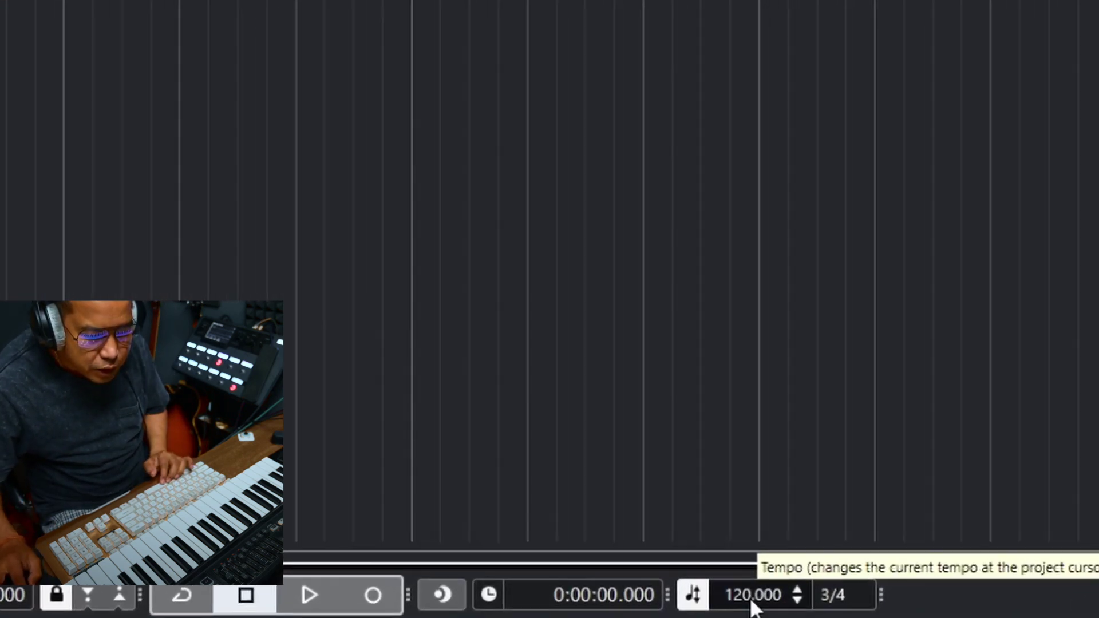
Set the project tempo to 115 BPM and start playback to check it.
click(740, 595)
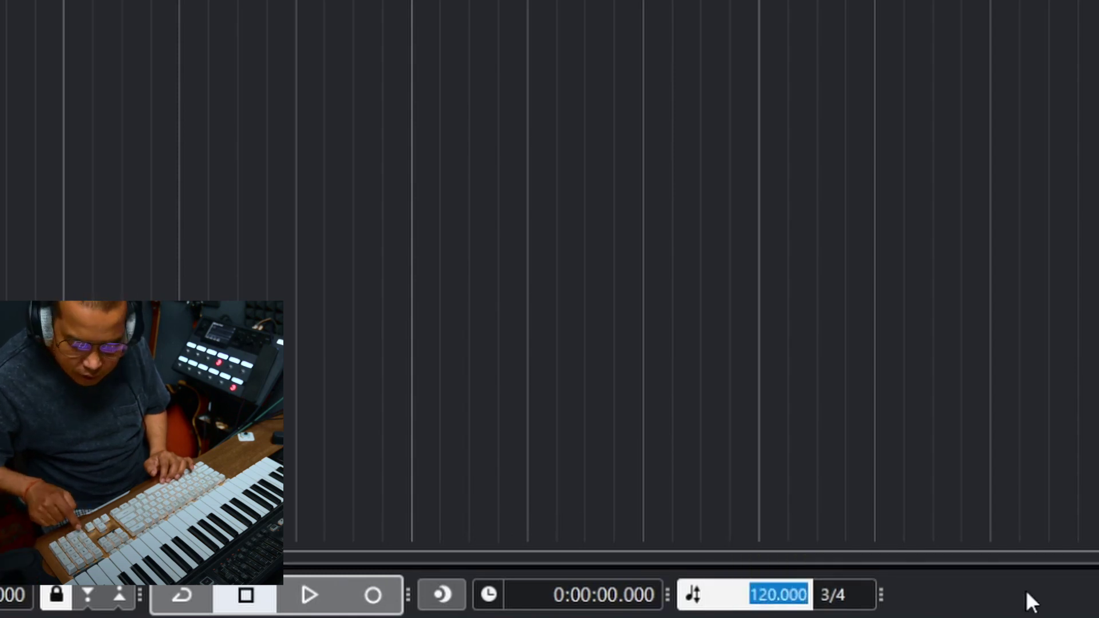
text(115)
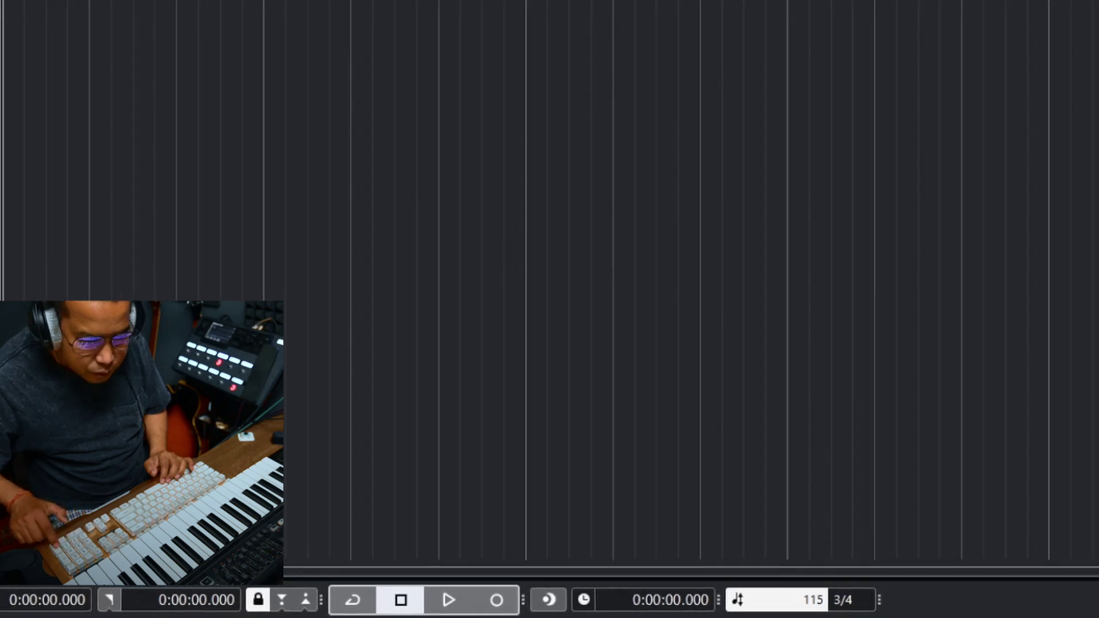
key(Return)
key(space)
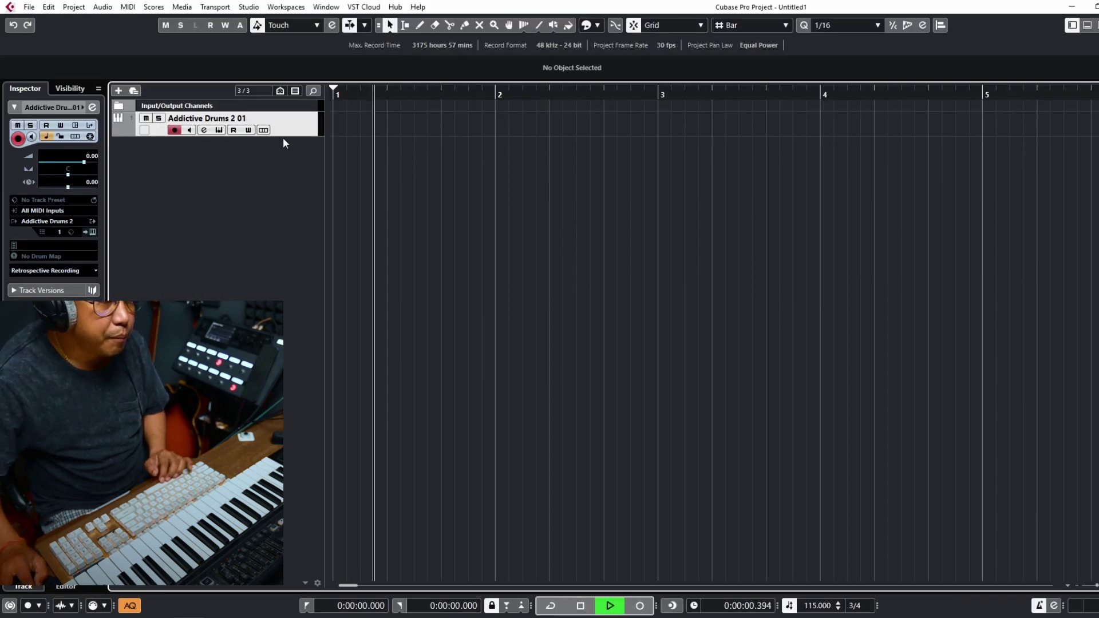
Enlarge the height of the Addictive Drums 2 track in the track list and stop playback.
drag(282, 135, 248, 256)
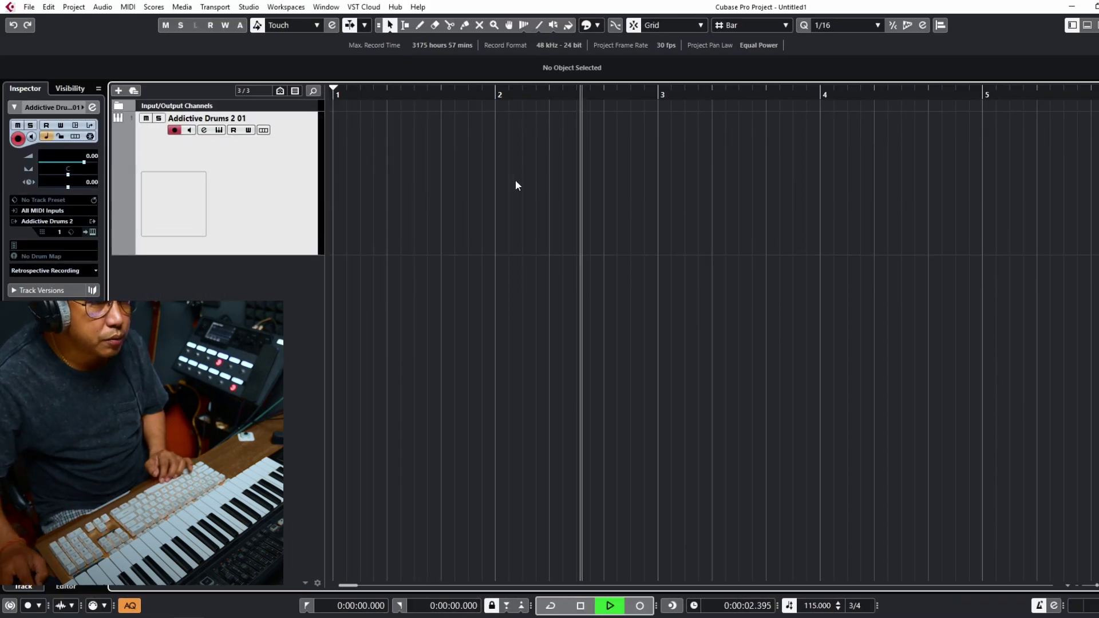
key(space)
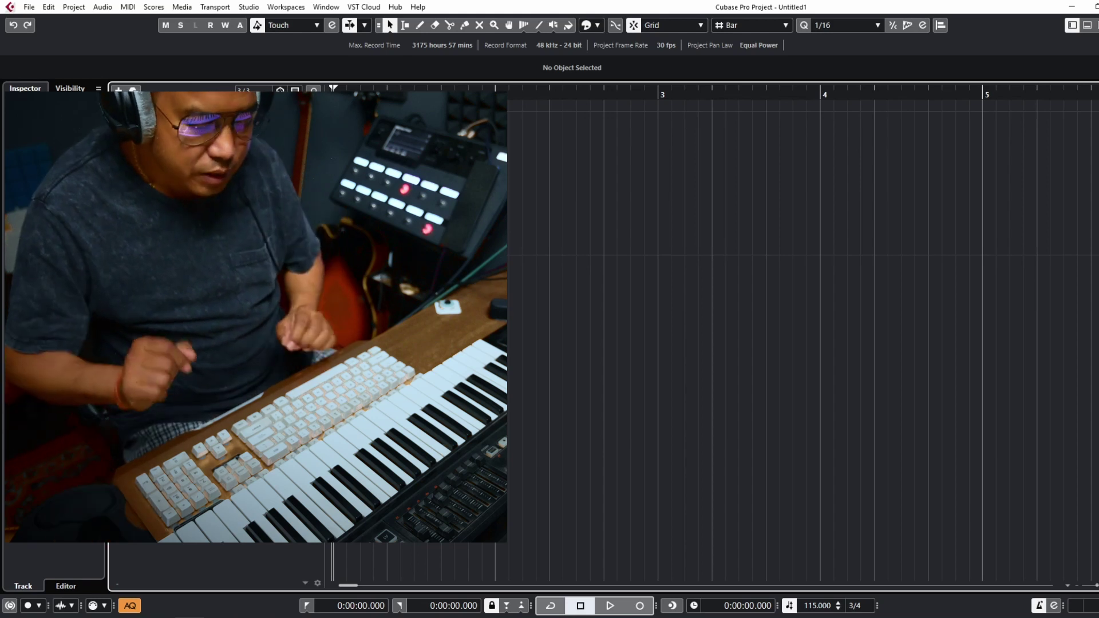
key(space)
key(space)
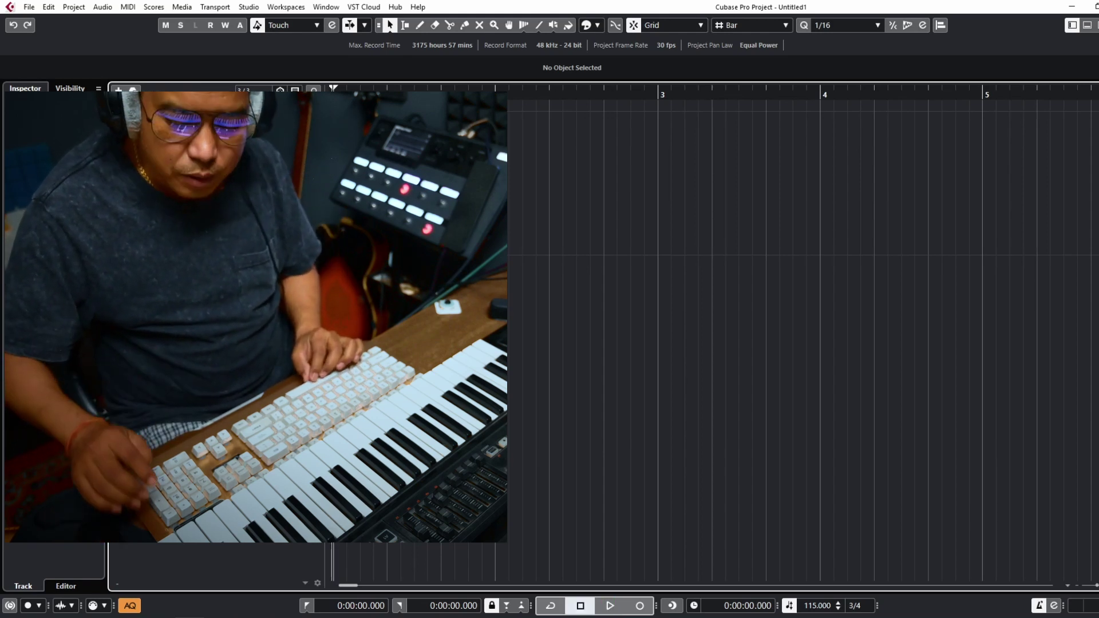
Set the quantize preset to 1/8 and record a kick and snare pattern on the Addictive Drums 2 track.
click(846, 26)
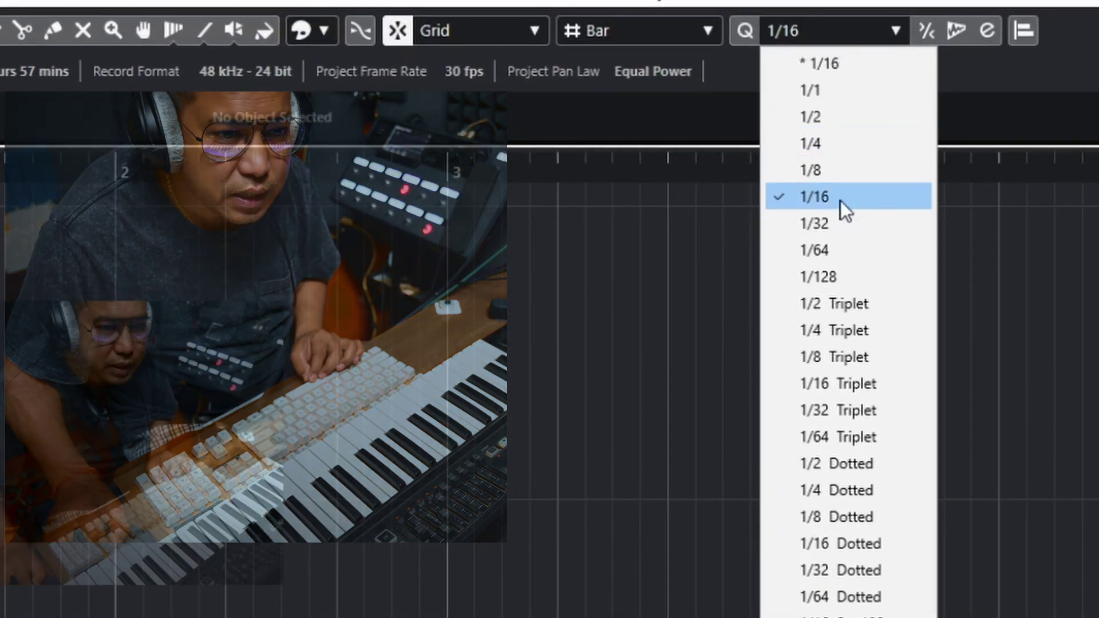
click(831, 169)
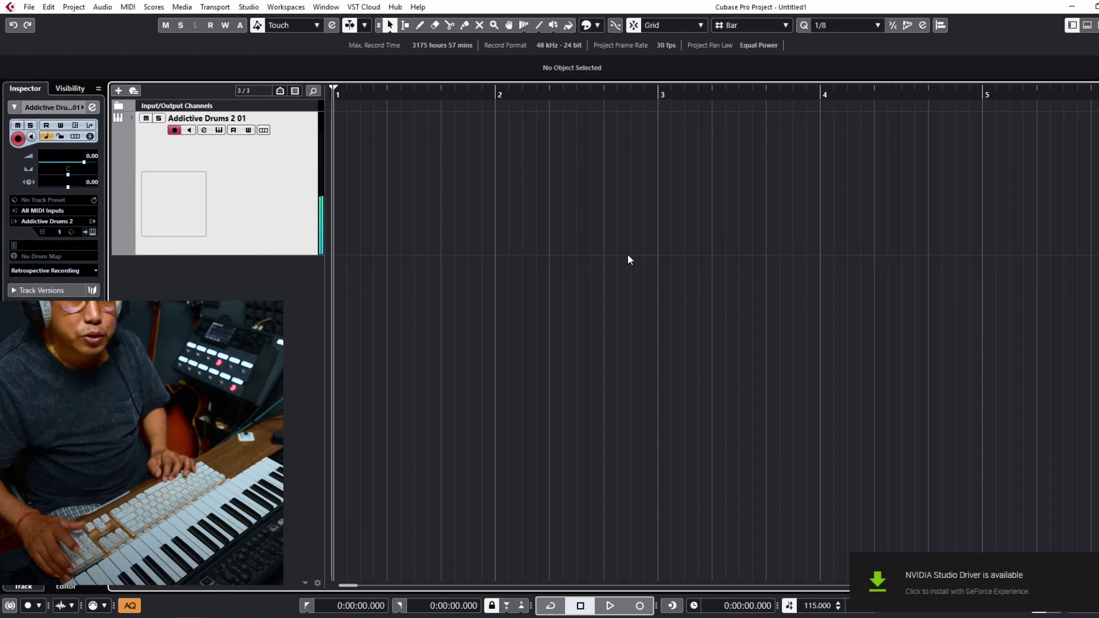
key(KP_Multiply)
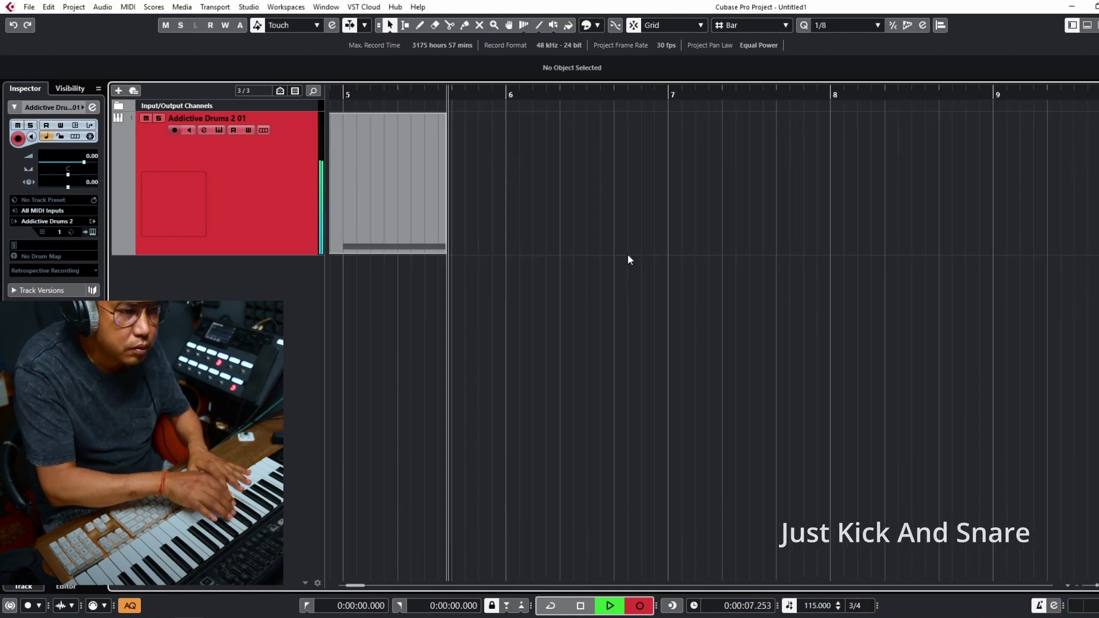
key(space)
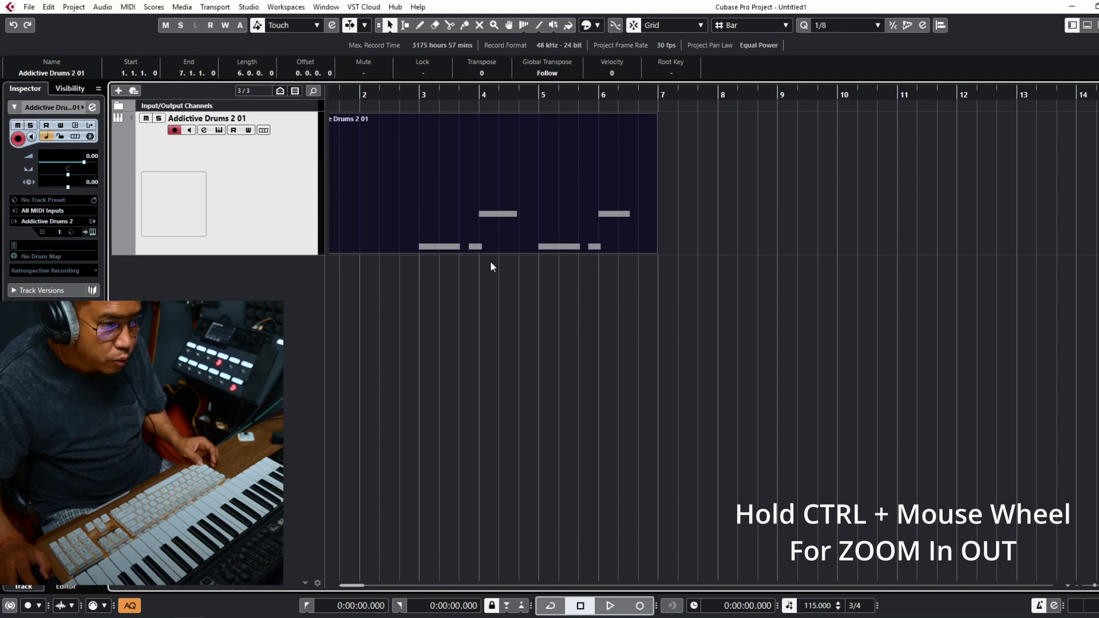
Trim the empty start of the recorded drum part so that it begins at bar 3.
scroll(491, 262, up, 2)
scroll(491, 262, down, 5)
scroll(490, 267, down, 2)
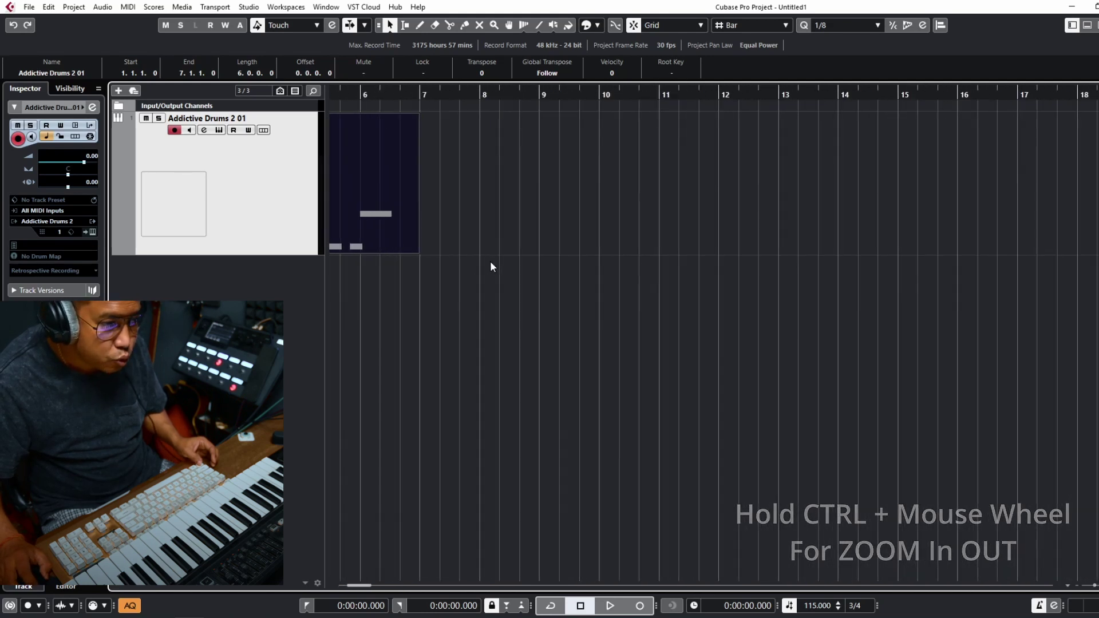
scroll(490, 267, up, 2)
key(h)
key(h)
key(h)
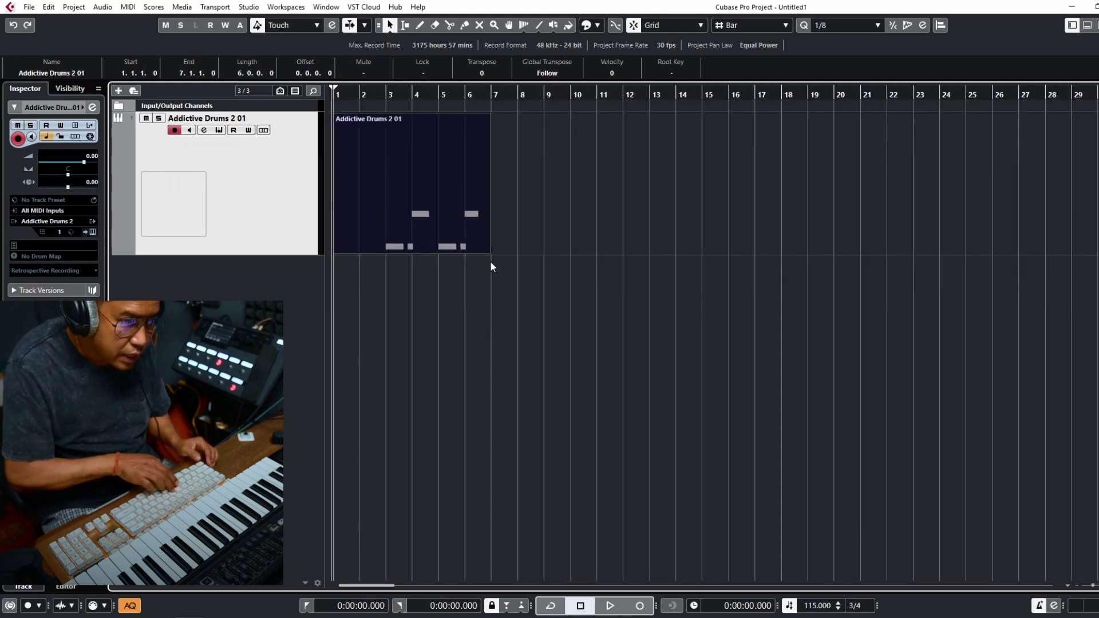
key(h)
key(h)
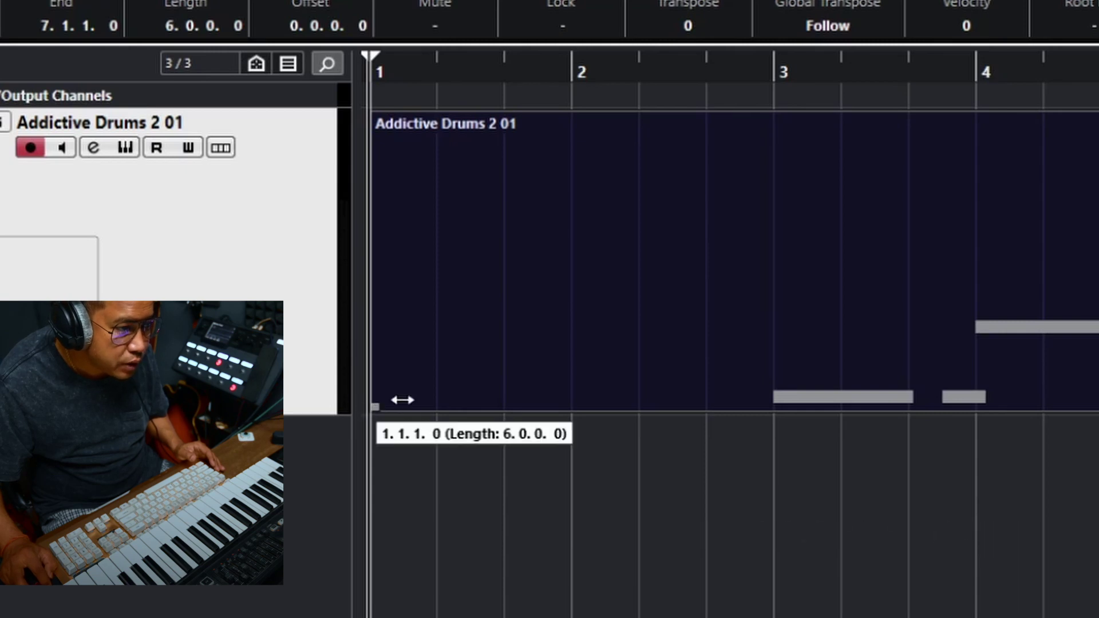
drag(403, 399, 776, 397)
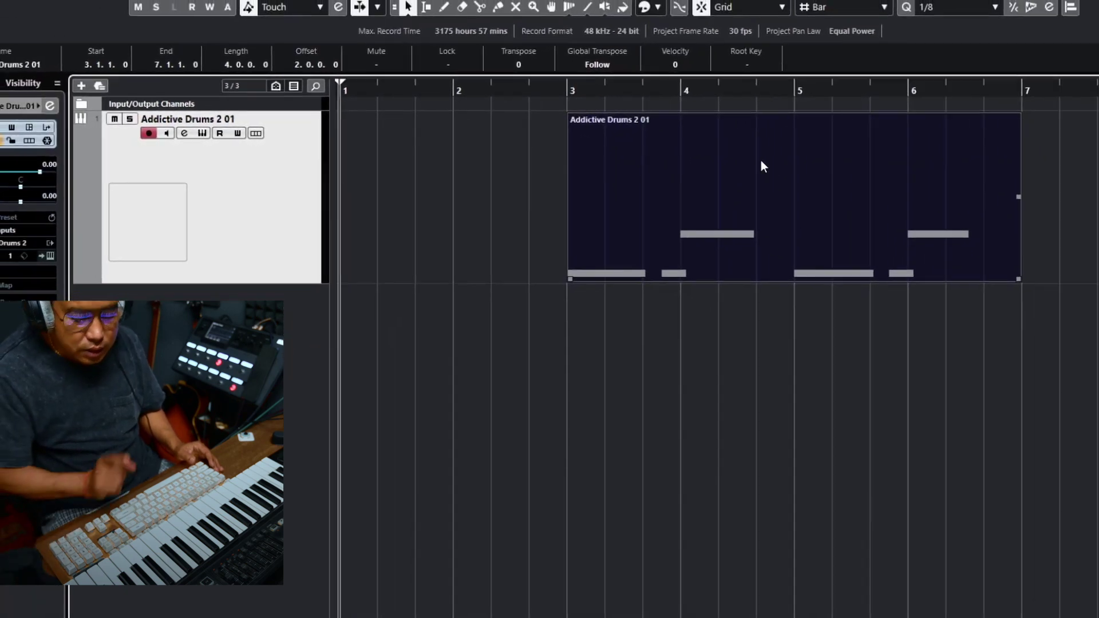
Set the locators to the range of the trimmed drum part and turn on cycle playback.
key(p)
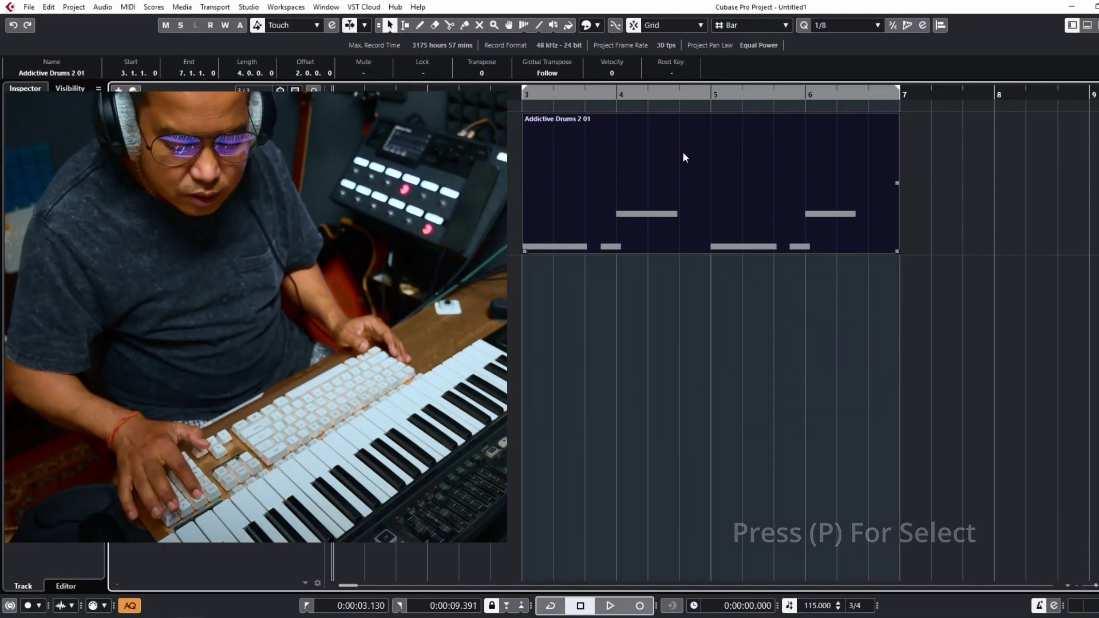
key(KP_Divide)
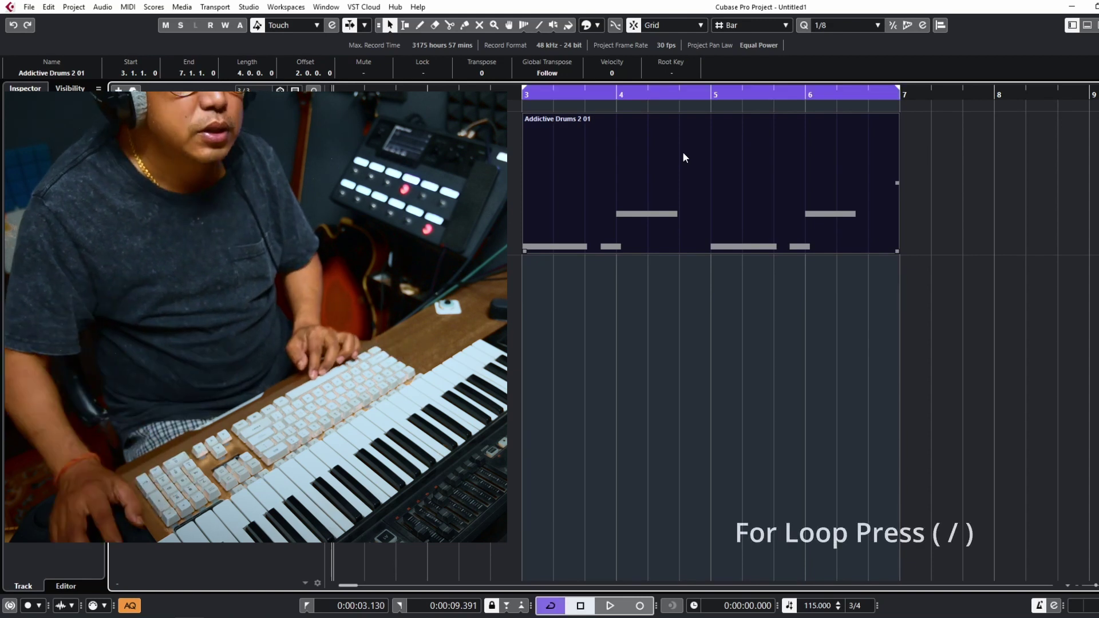
Record a hi-hat pattern over the looping kick and snare part, and trim the new part to begin at bar 3.
key(space)
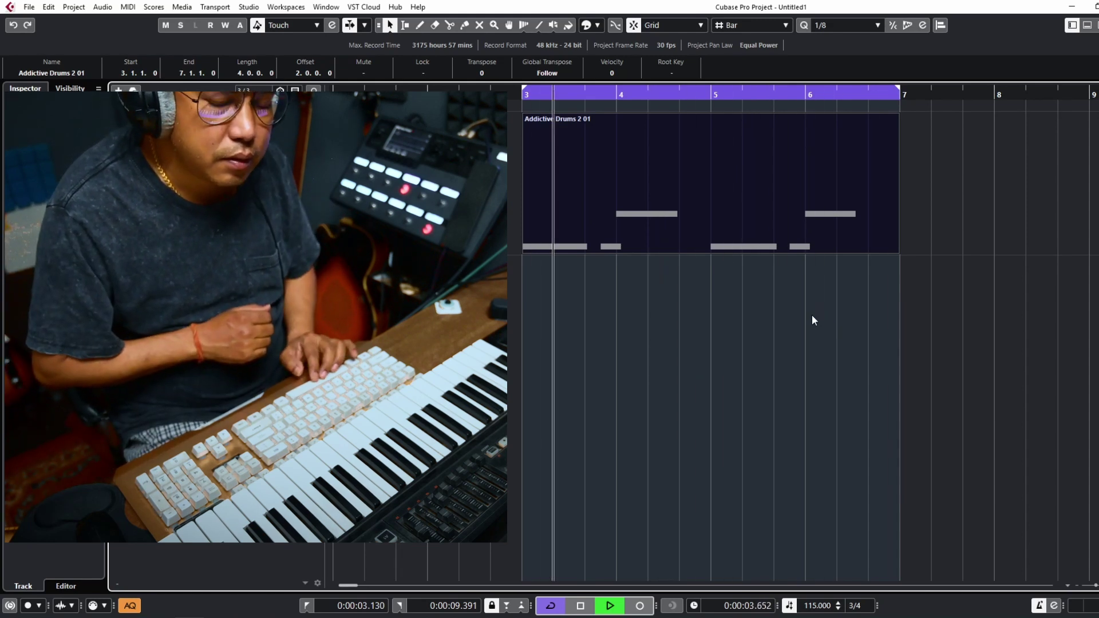
key(space)
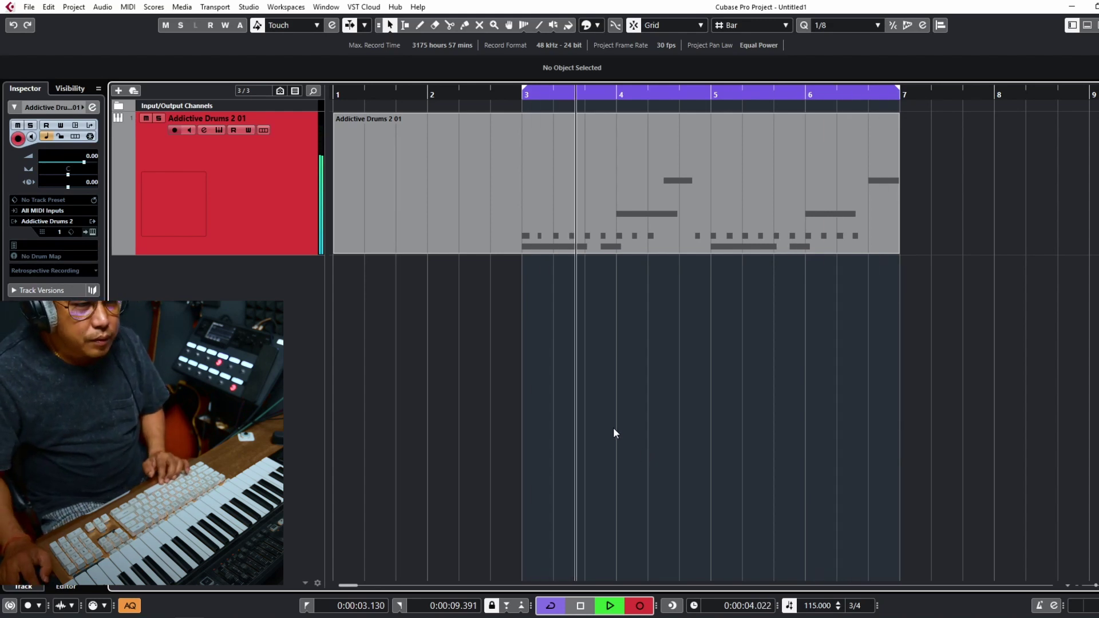
key(space)
click(352, 206)
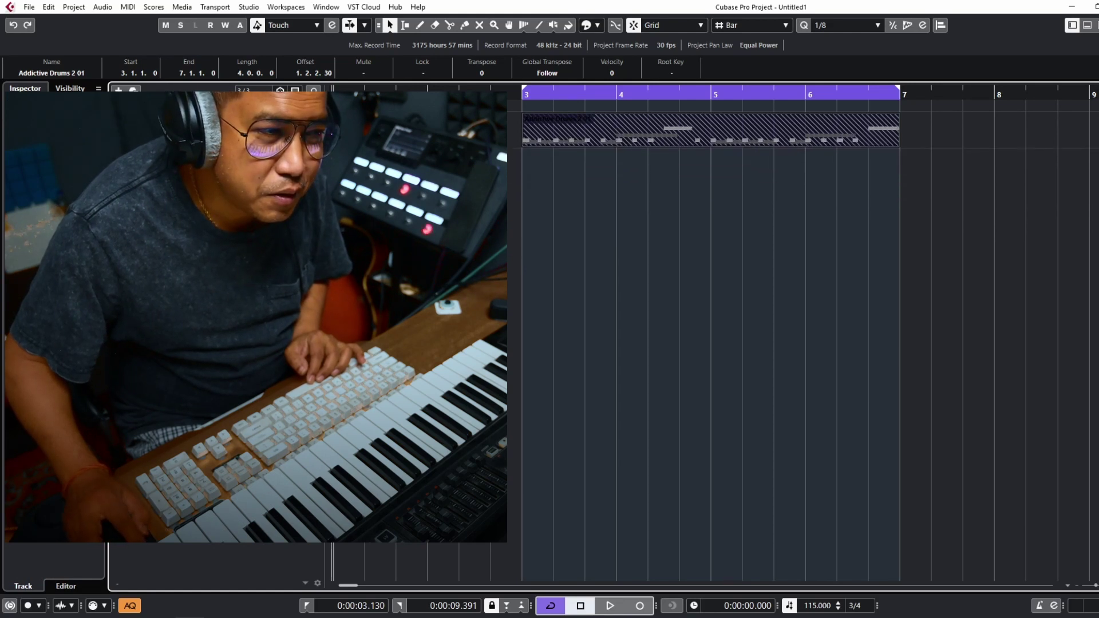
Play back the layered loop from bar 3 and open the drum parts in the Key Editor.
click(518, 97)
key(space)
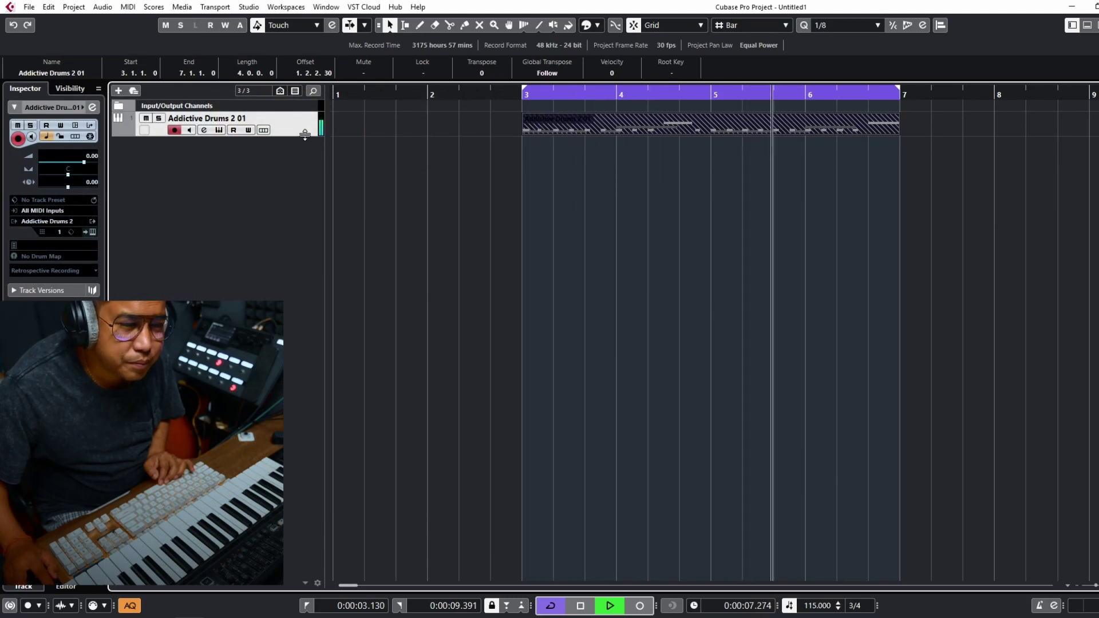
key(space)
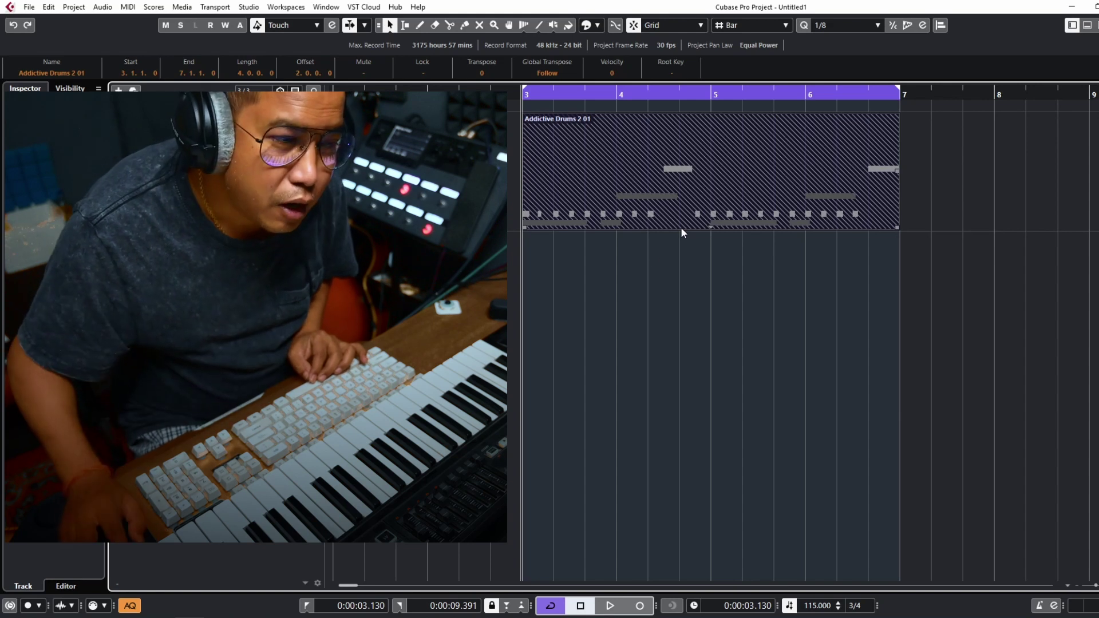
click(312, 224)
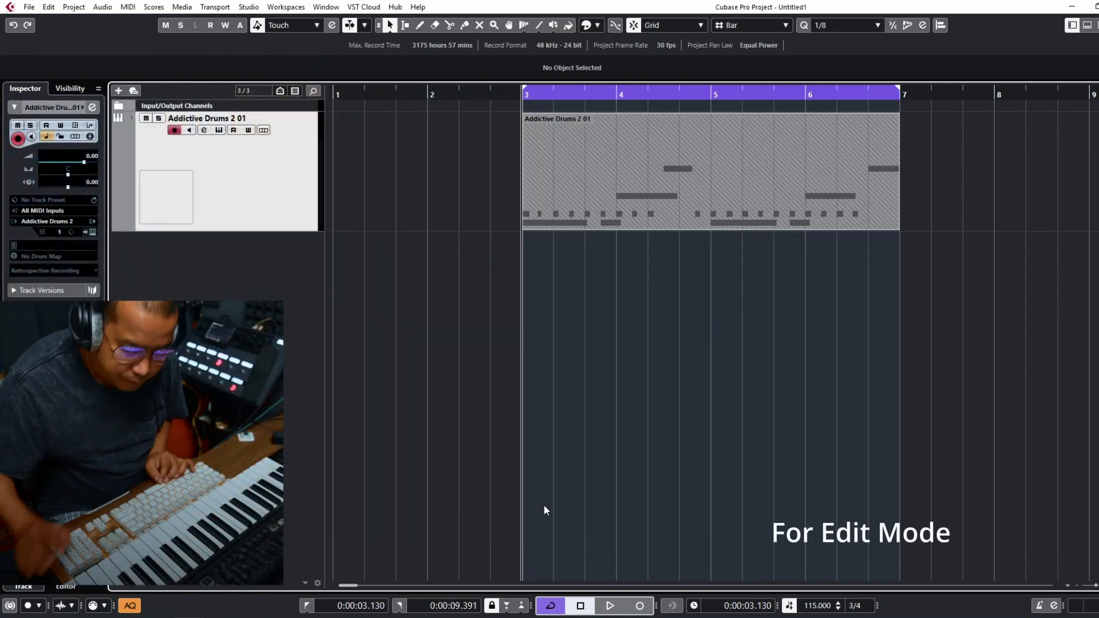
key(Return)
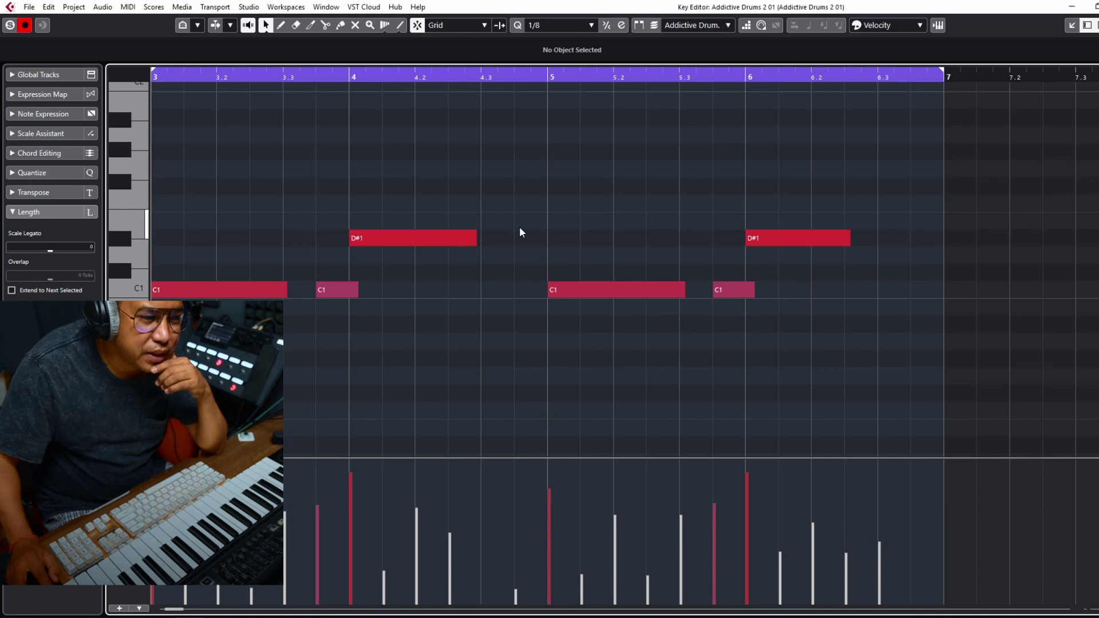
Examine the C1 and D#1 notes together with the hi-hat notes above them in the Key Editor.
click(412, 241)
click(232, 291)
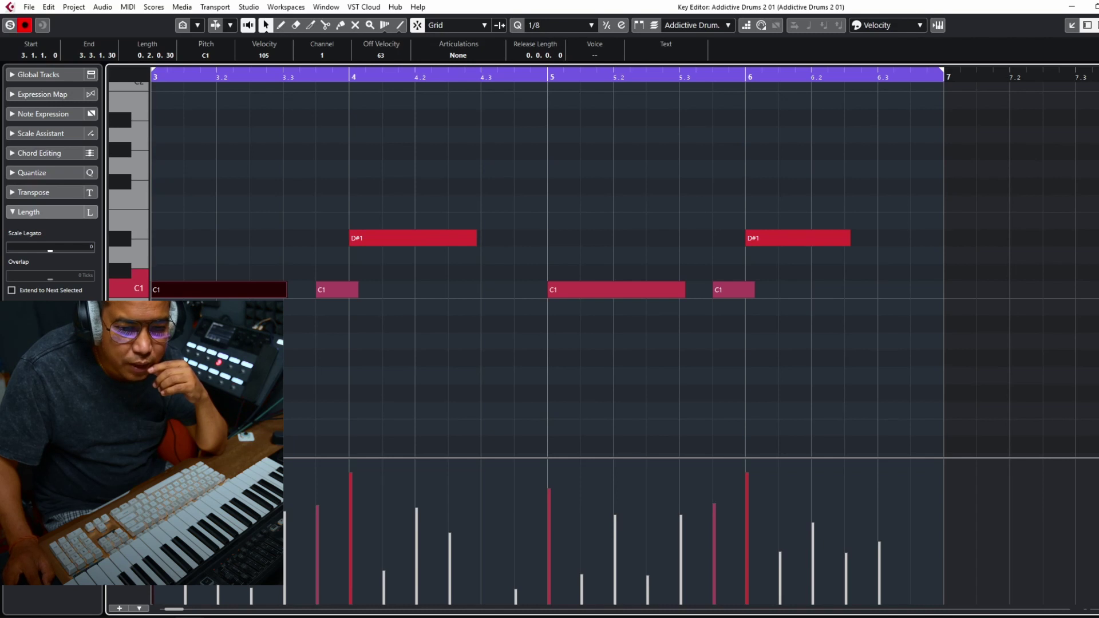
key(shift+g)
key(shift+g)
key(shift+g)
key(shift+g)
key(shift+h)
key(shift+h)
key(shift+h)
key(shift+h)
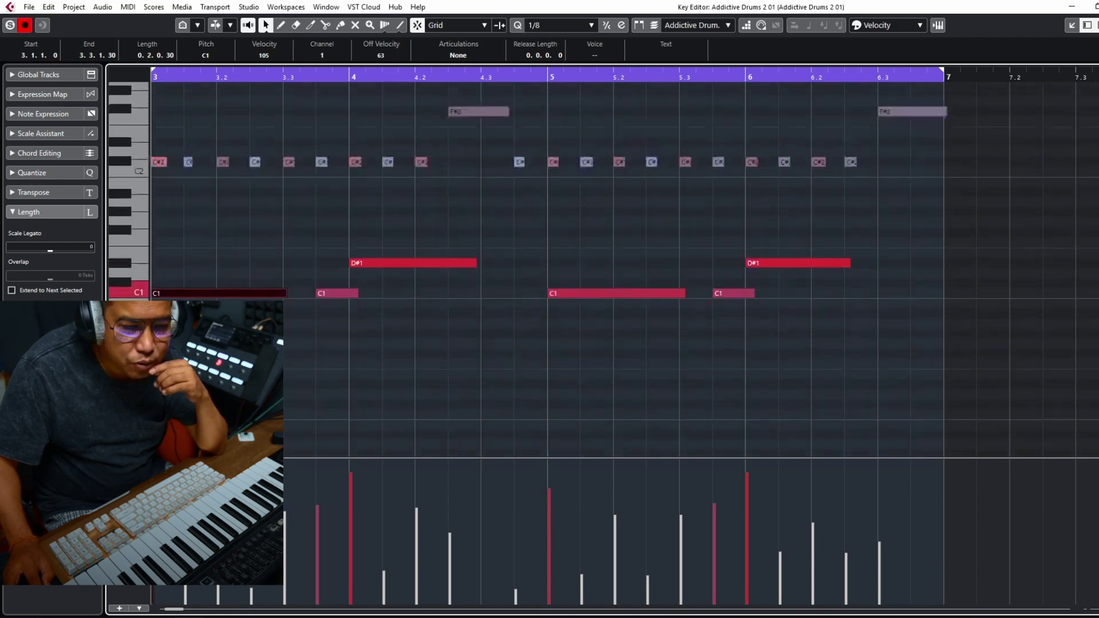
key(shift+g)
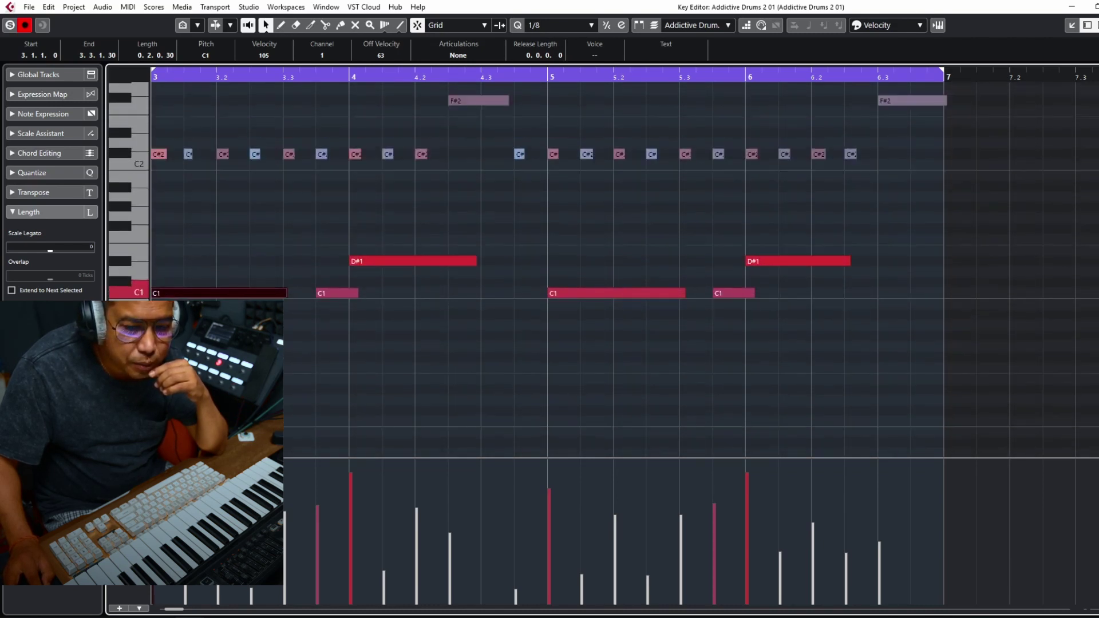
key(shift+h)
key(shift+h)
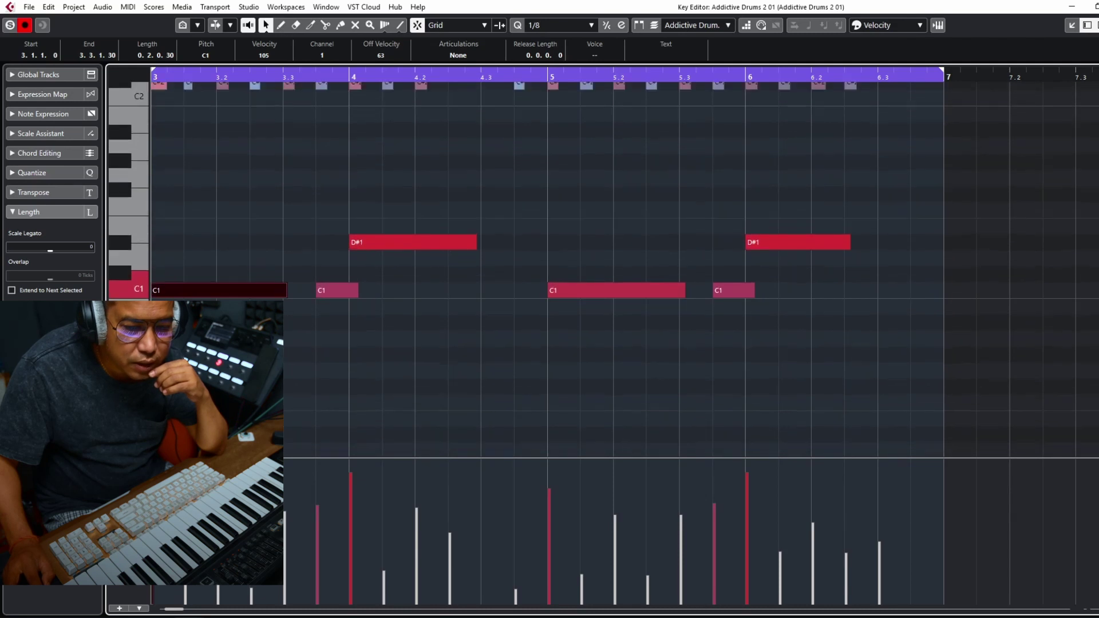
key(shift+g)
key(shift+g)
key(shift+g)
key(shift+g)
key(shift+h)
key(shift+h)
key(shift+h)
key(shift+h)
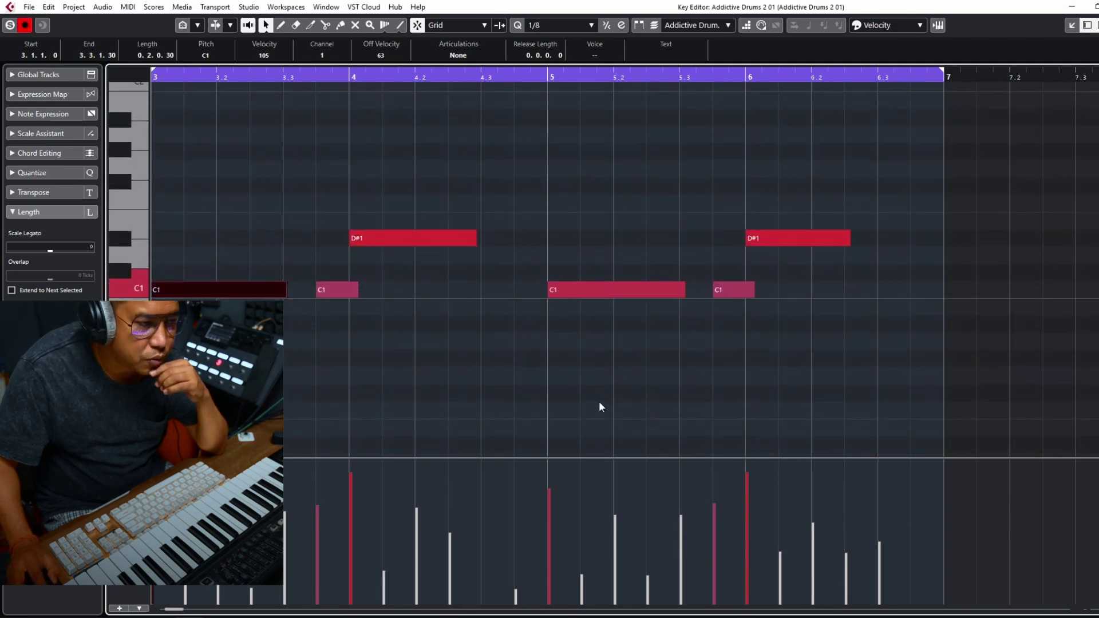
Set the Key Editor's quantize preset to 1/32.
key(h)
key(g)
key(g)
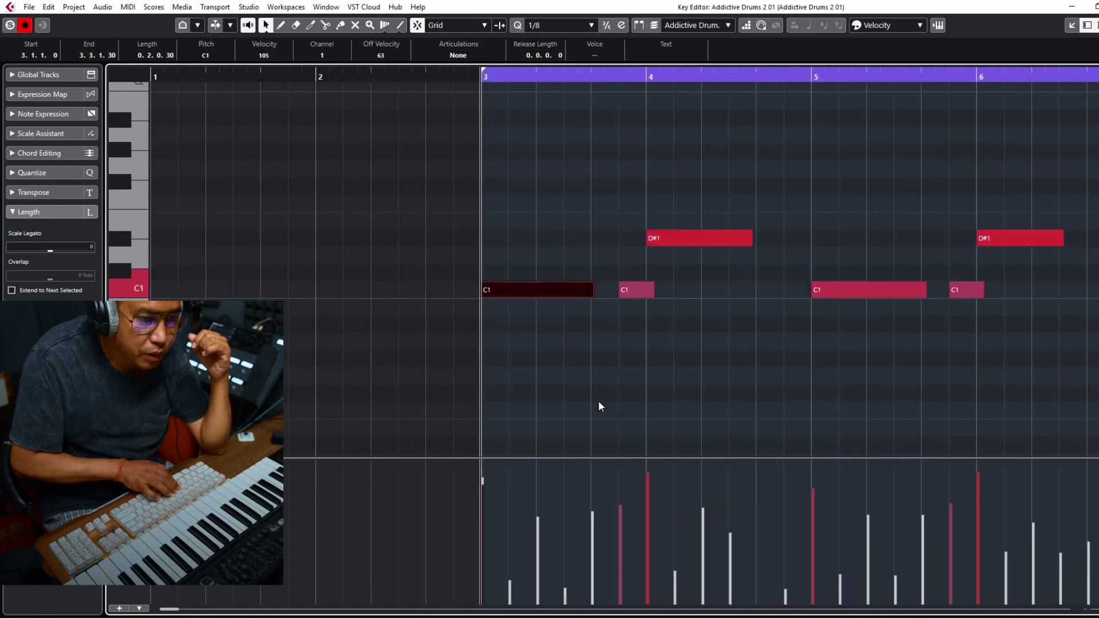
key(g)
scroll(659, 262, up, 5)
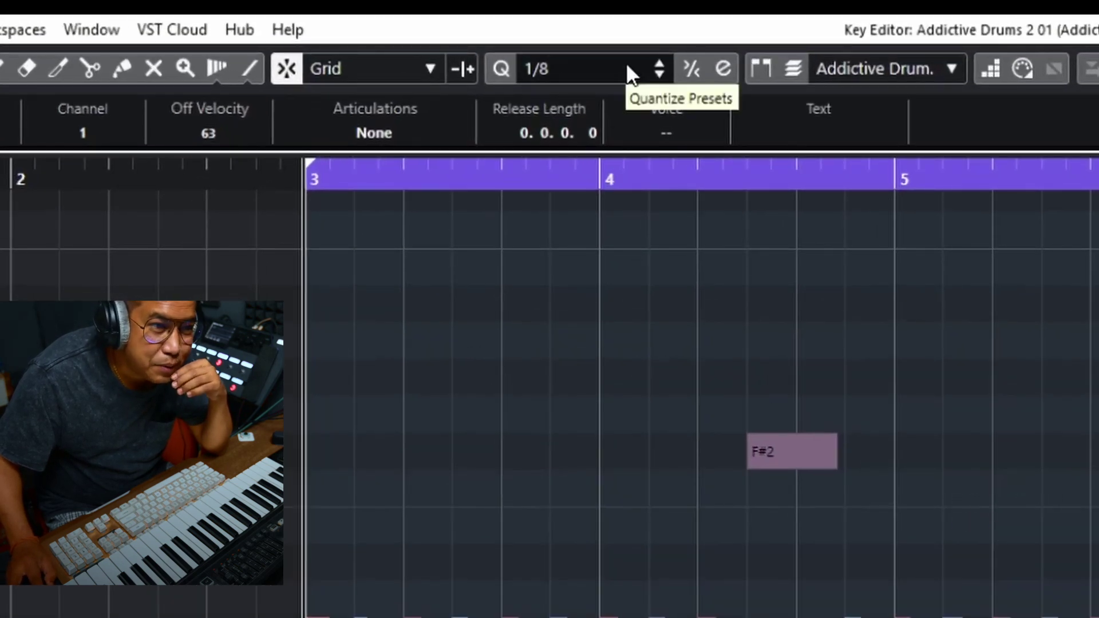
click(558, 73)
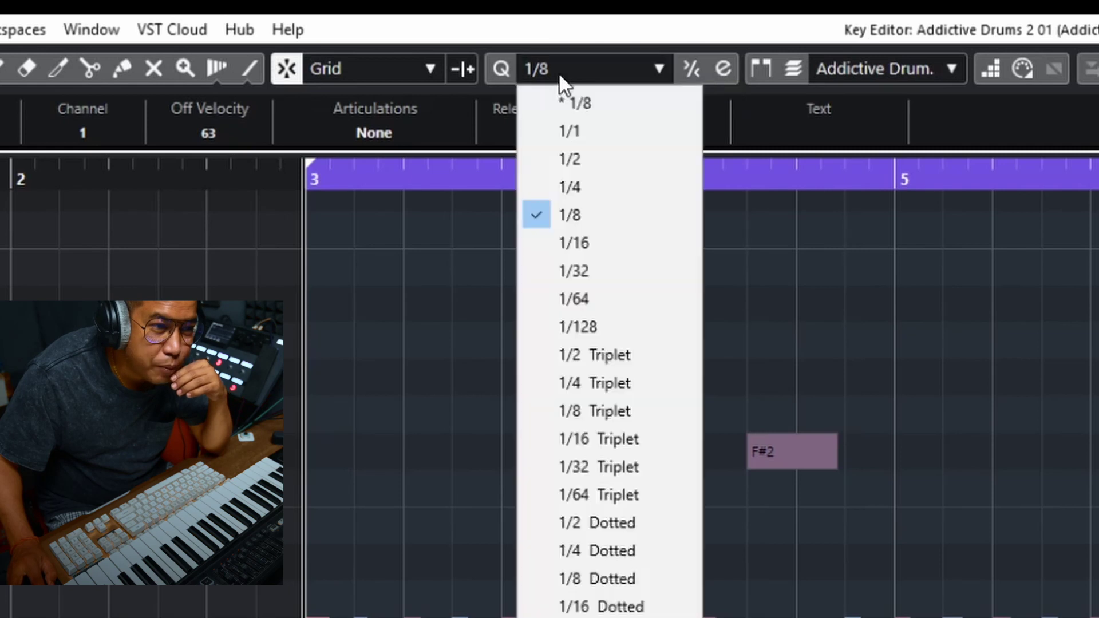
click(588, 271)
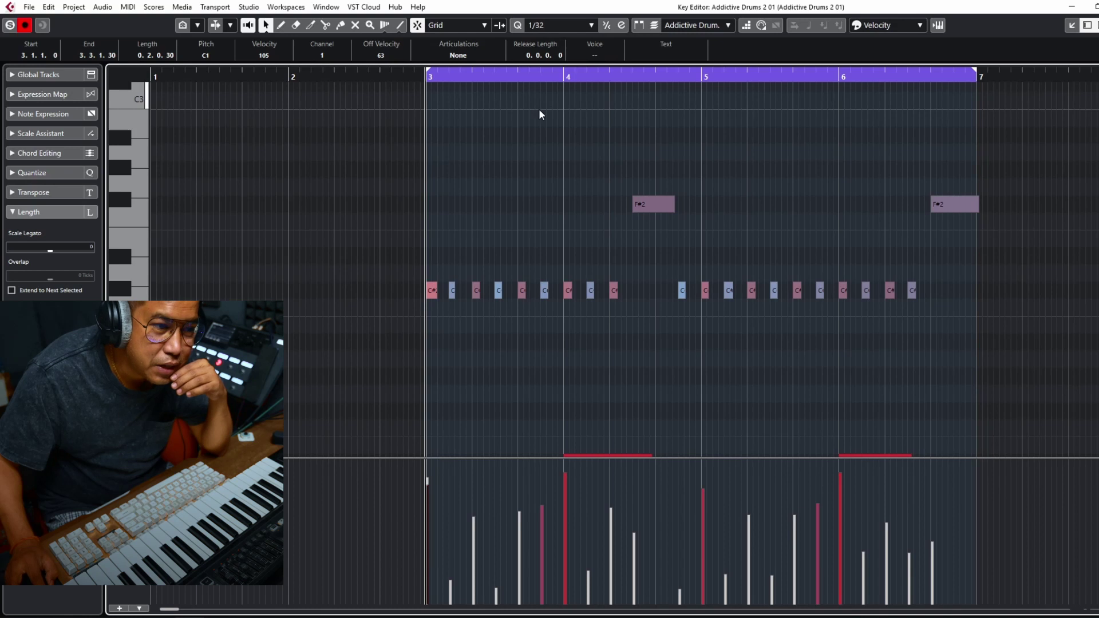
Examine and play back the C#2 hi-hat notes between bar 3 and the end of bar 4.
key(h)
key(h)
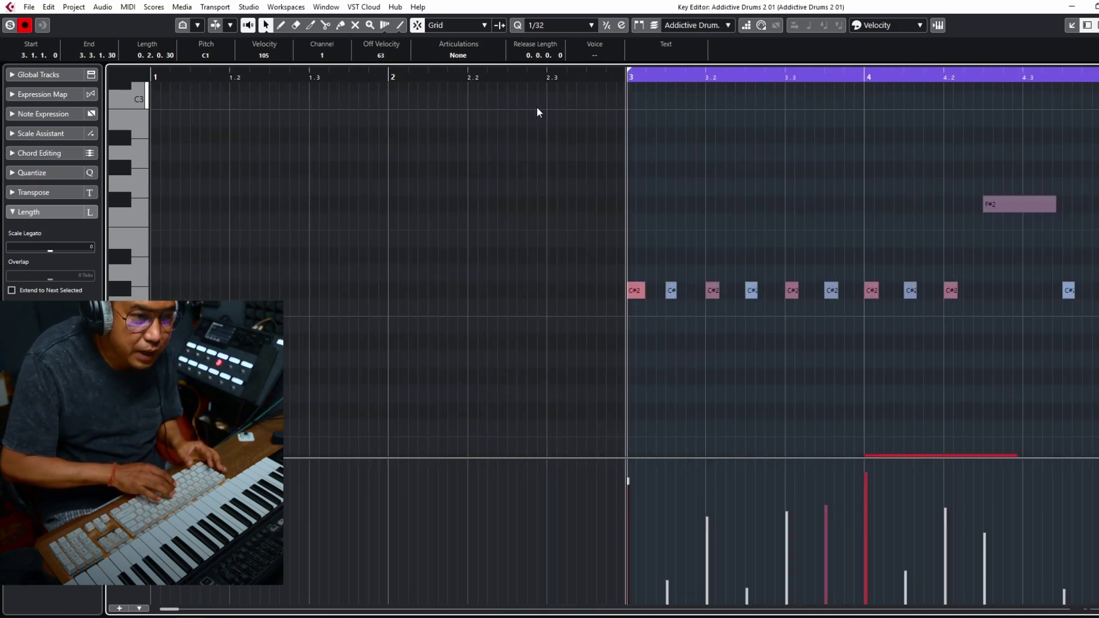
key(h)
key(h)
key(h)
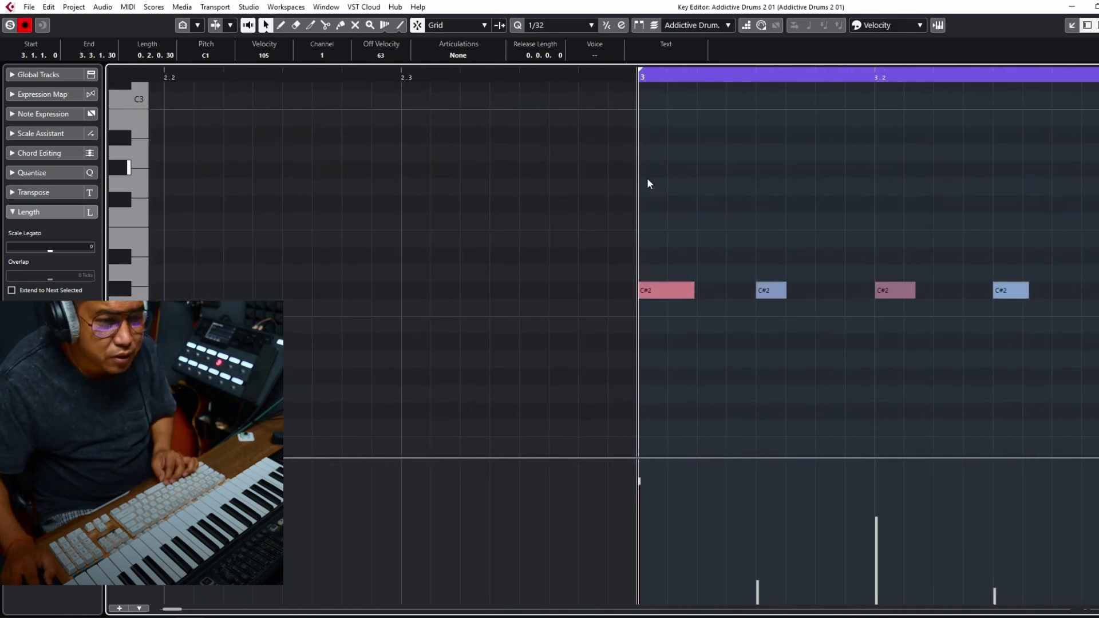
key(space)
key(space)
drag(915, 192, 463, 184)
key(space)
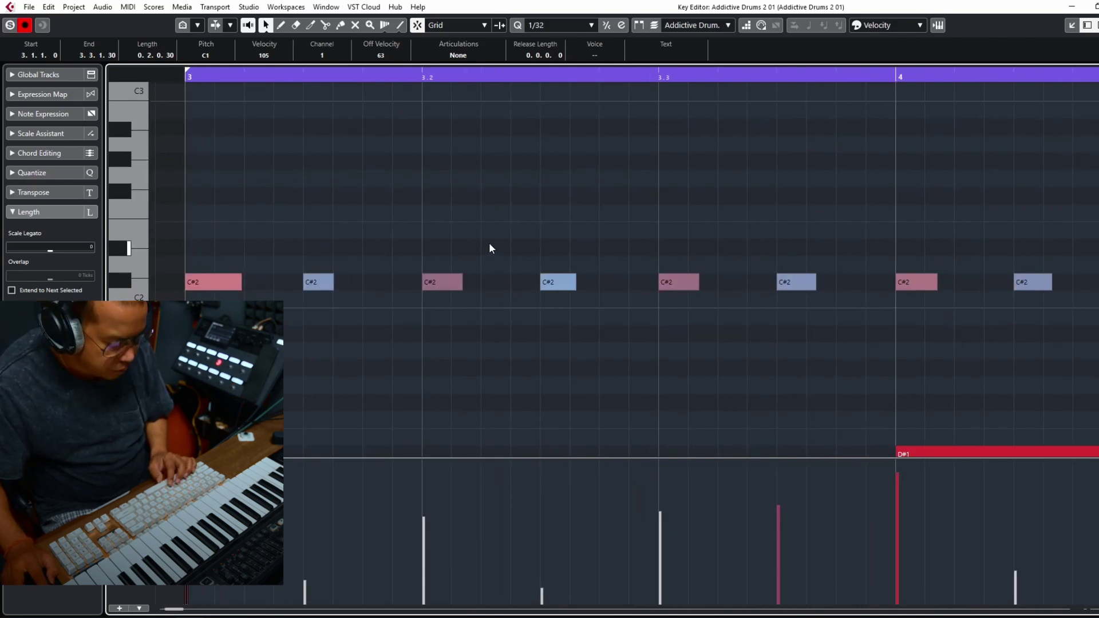
key(g)
key(g)
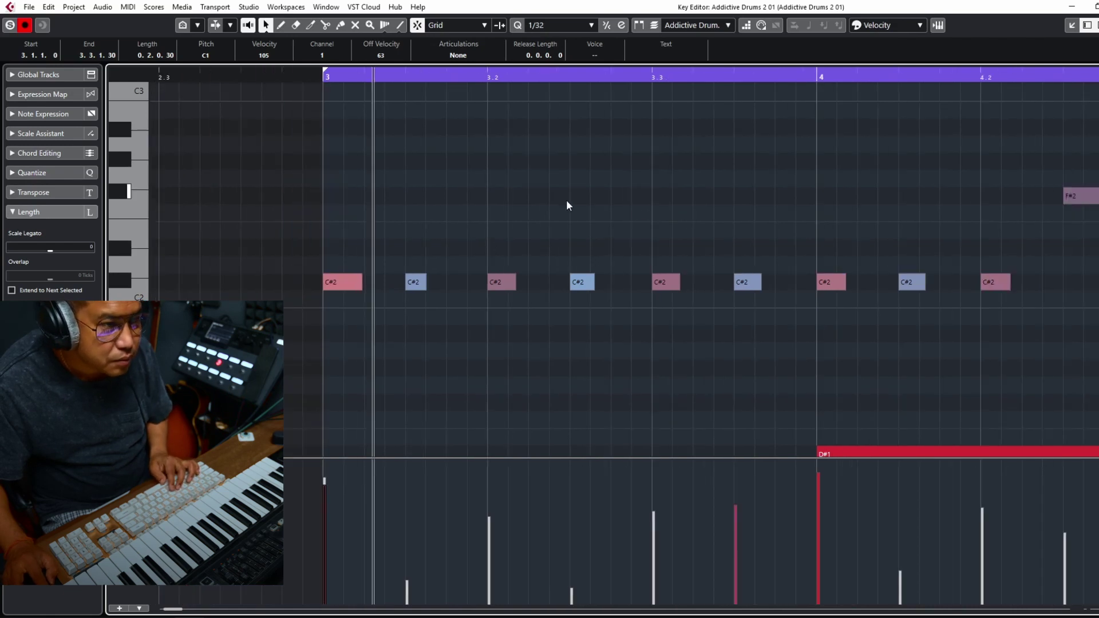
key(space)
drag(774, 213, 637, 211)
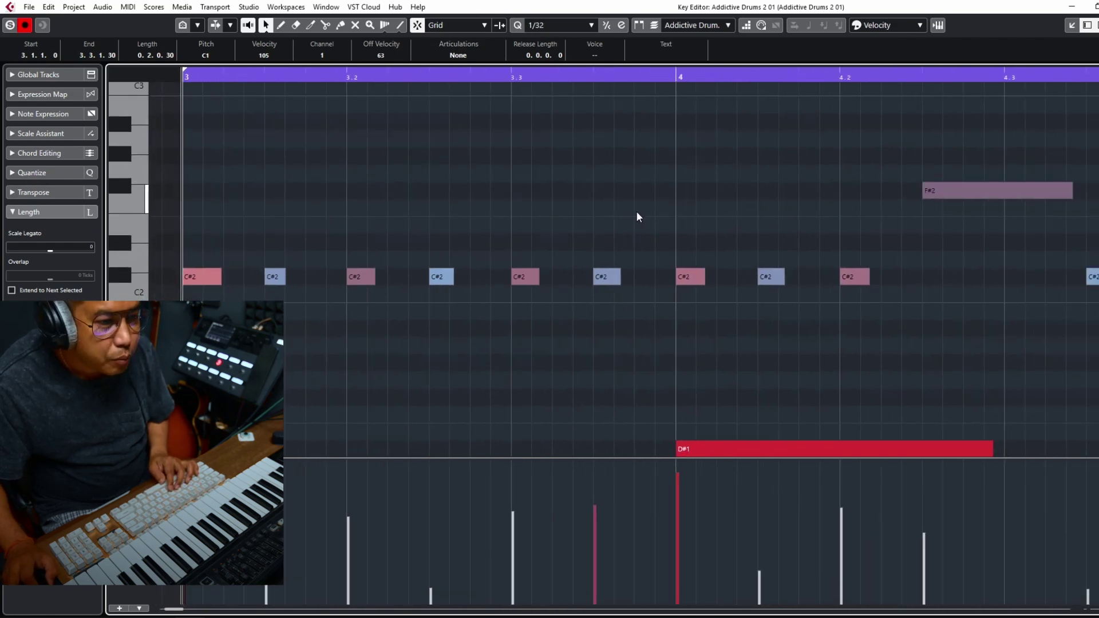
Add three short C#2 notes at 1/32 spacing between the hit at 3.3.3 and bar 4, with rising velocities up to 79.
click(608, 277)
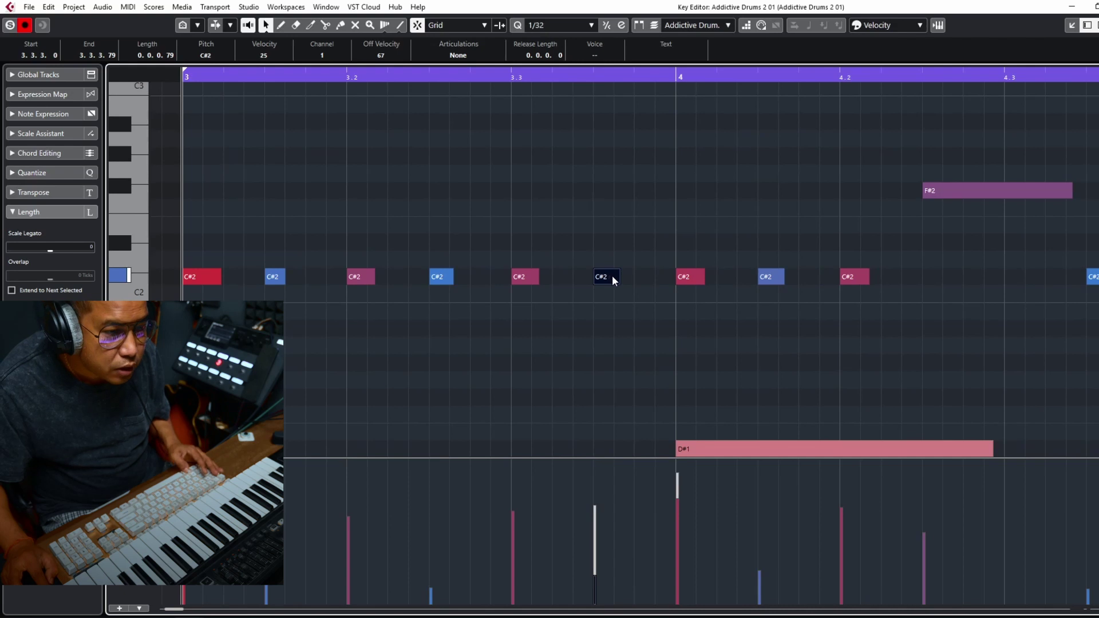
click(637, 277)
click(665, 278)
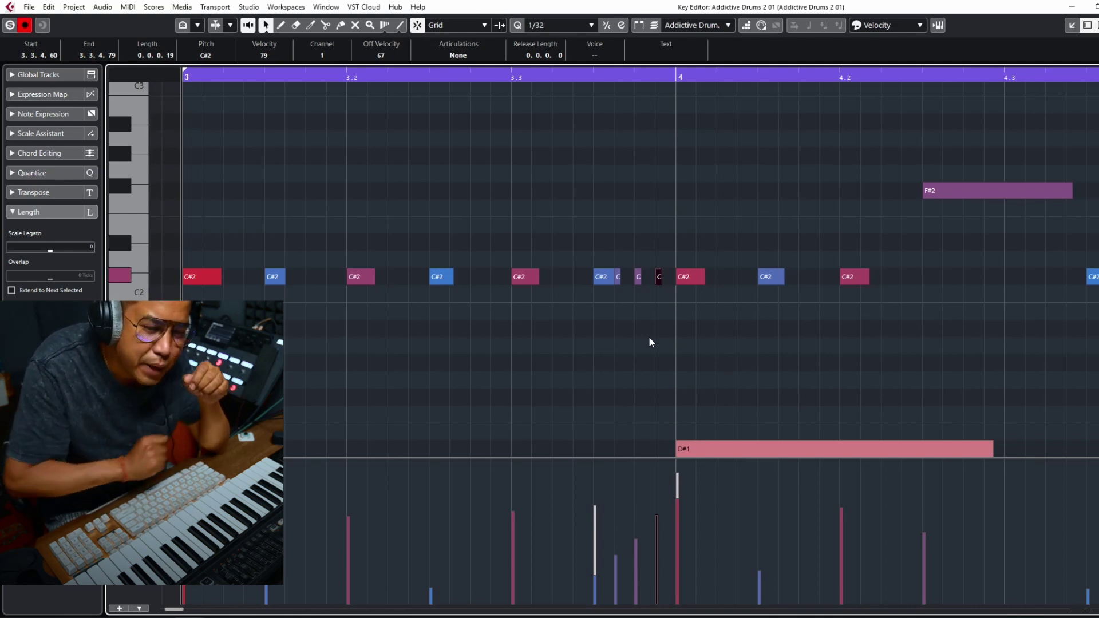
key(space)
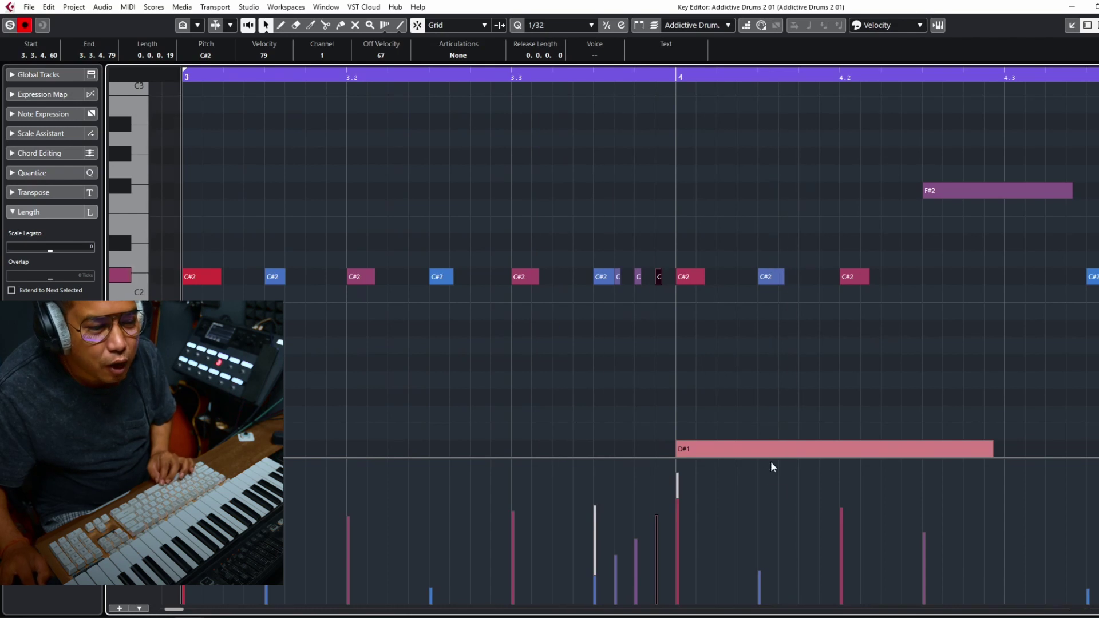
Move the C#2 note at 4.1.3 up to G2, set its velocity to about 48 and play back the change.
click(770, 277)
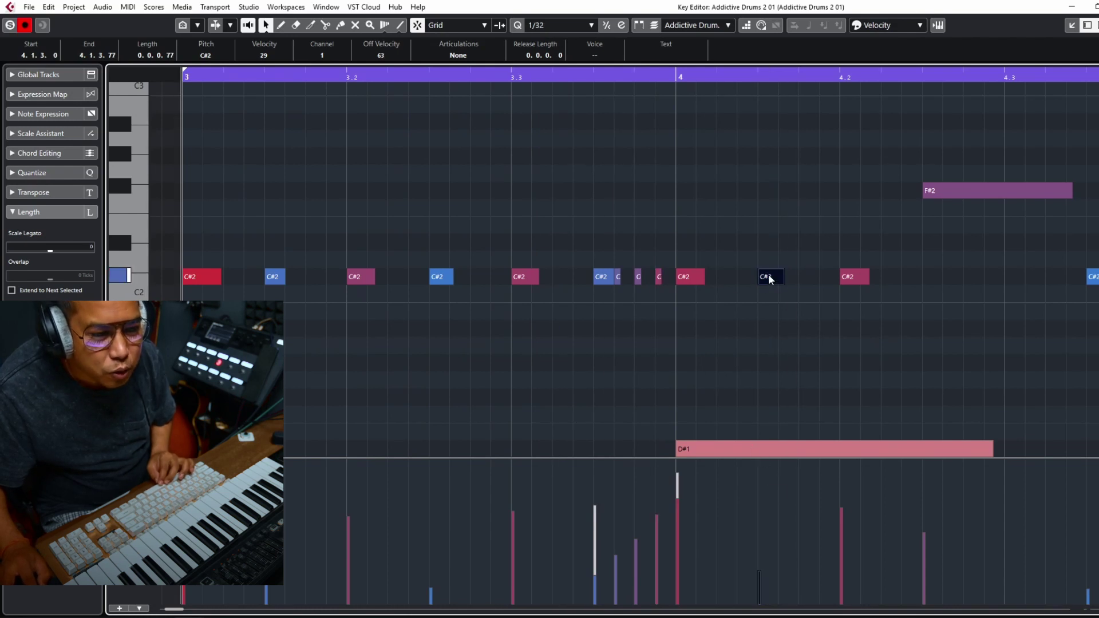
drag(768, 274, 768, 178)
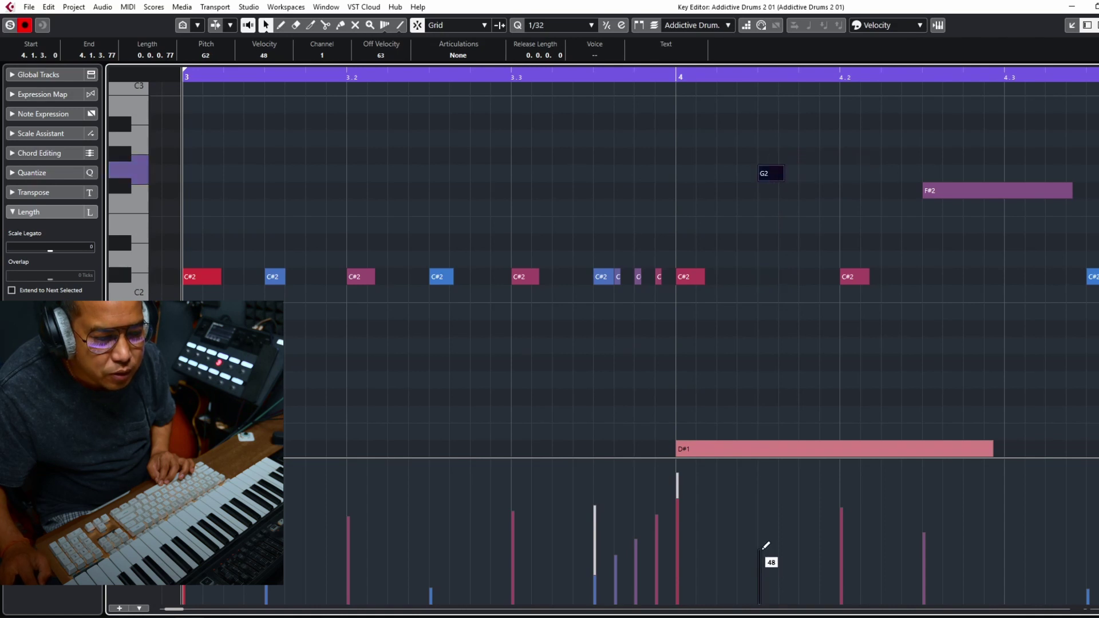
click(858, 278)
key(space)
drag(888, 320, 778, 316)
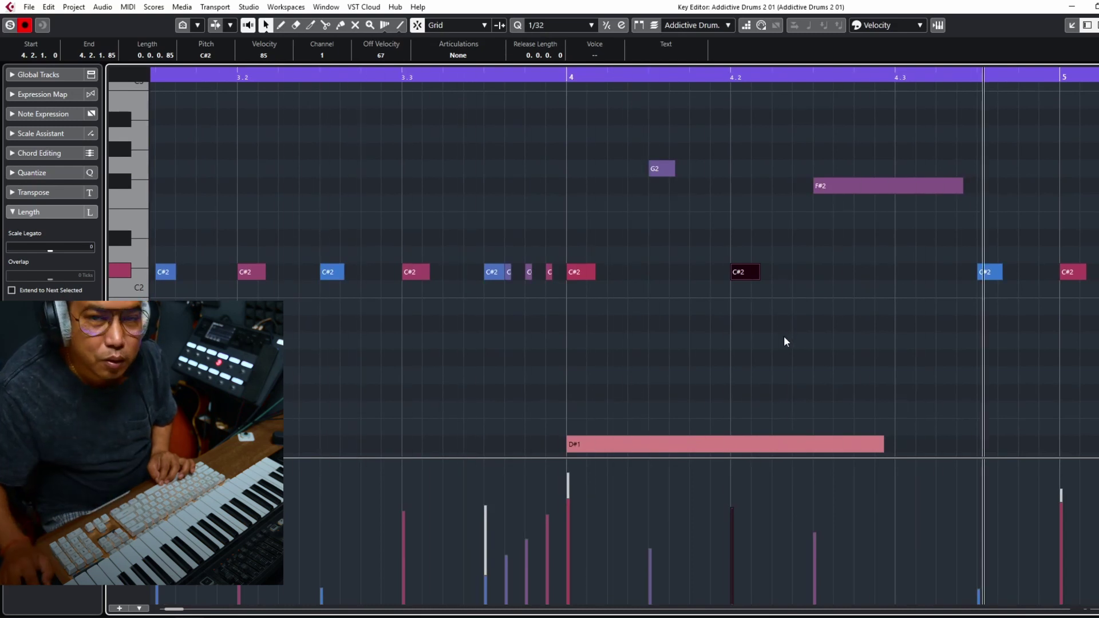
Shorten the F#2 note at 4.2.3 to end at 4.3.1 and move it down to C#2.
key(space)
click(841, 187)
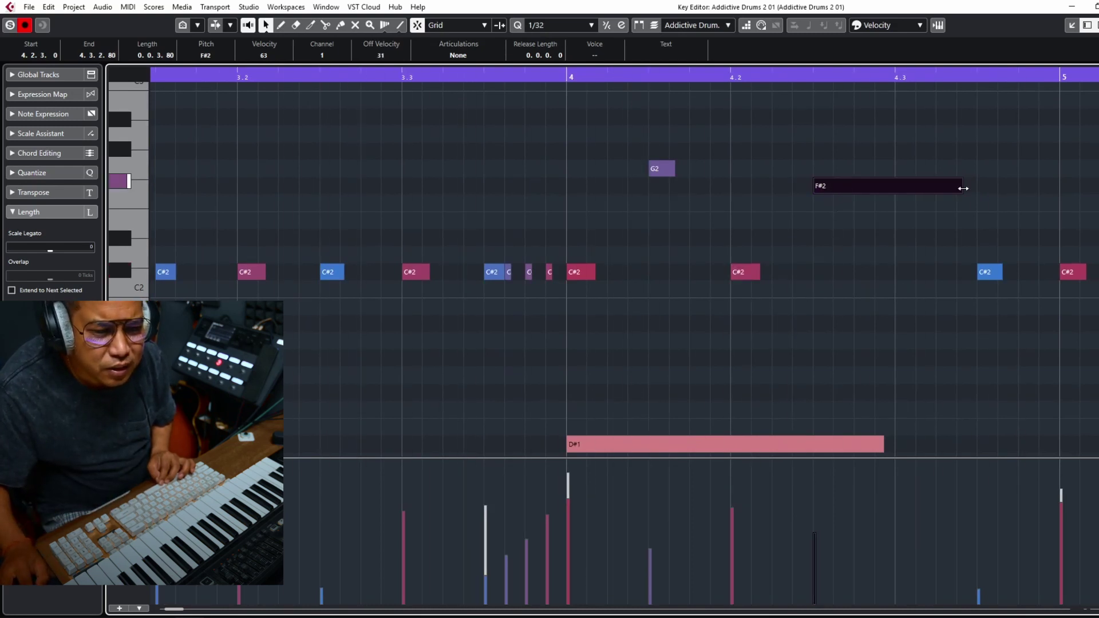
drag(848, 183, 844, 274)
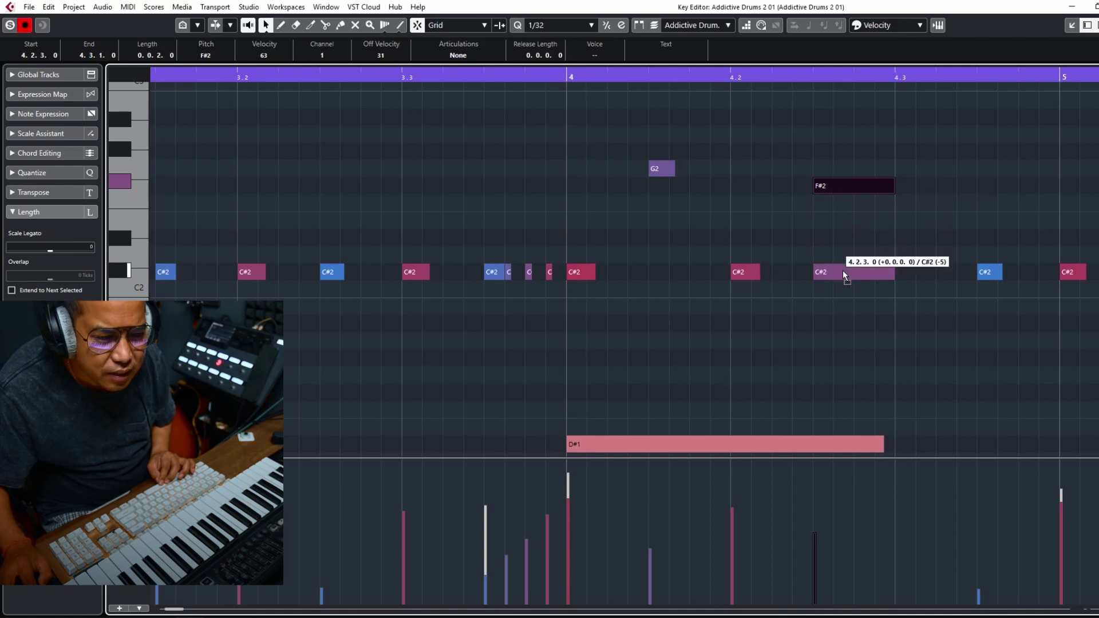
Set the velocity of the G2 note at 4.1.3 to 79 and play back the loop.
click(659, 172)
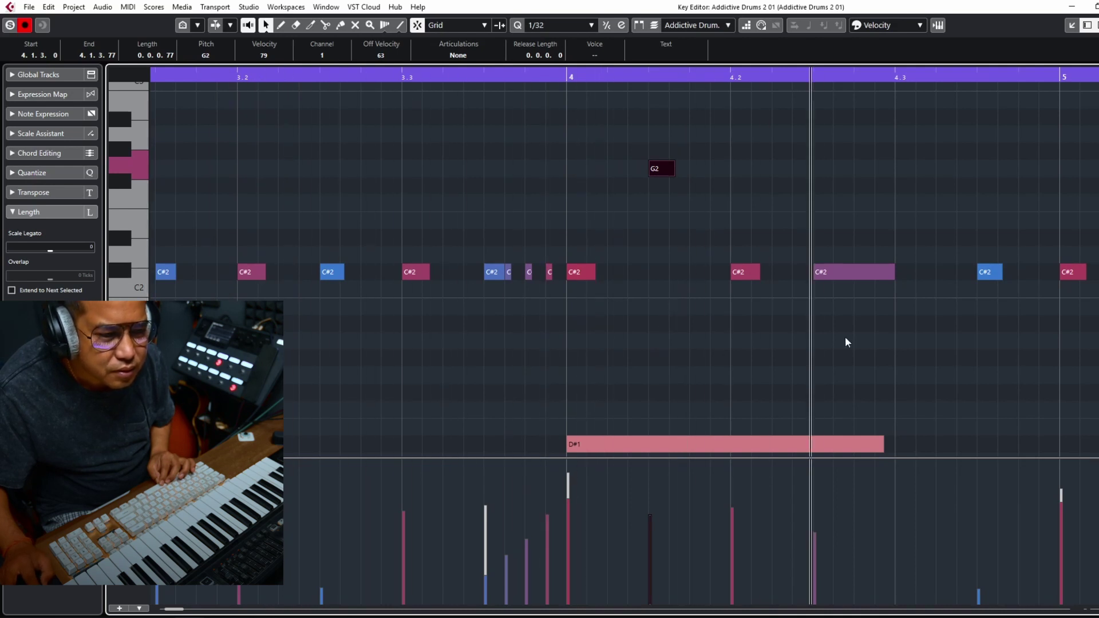
key(g)
key(g)
key(g)
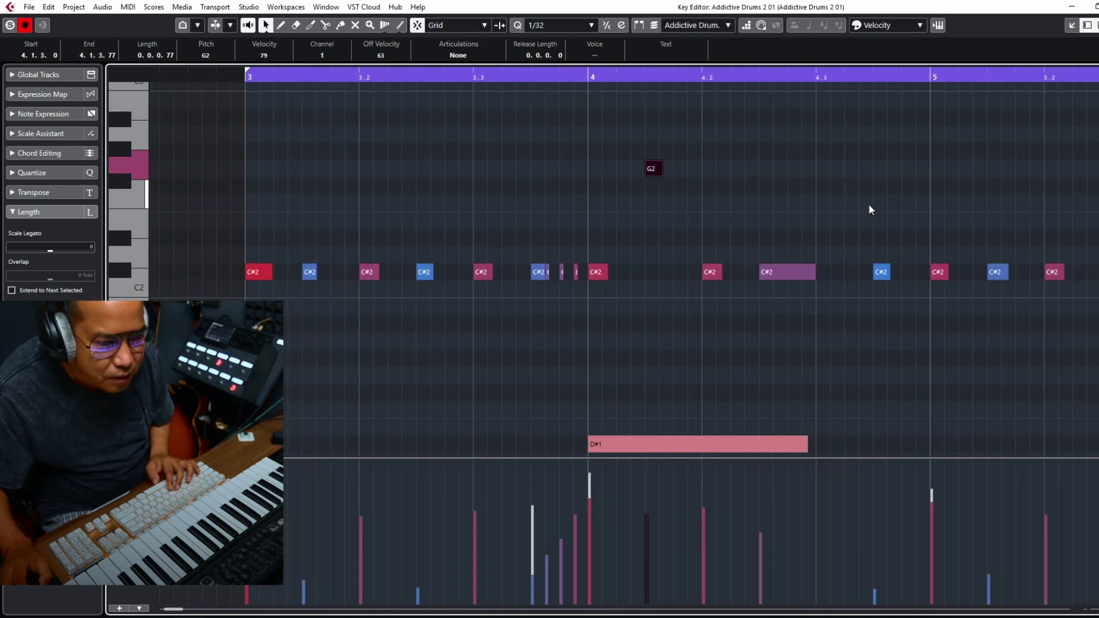
scroll(822, 201, right, 2)
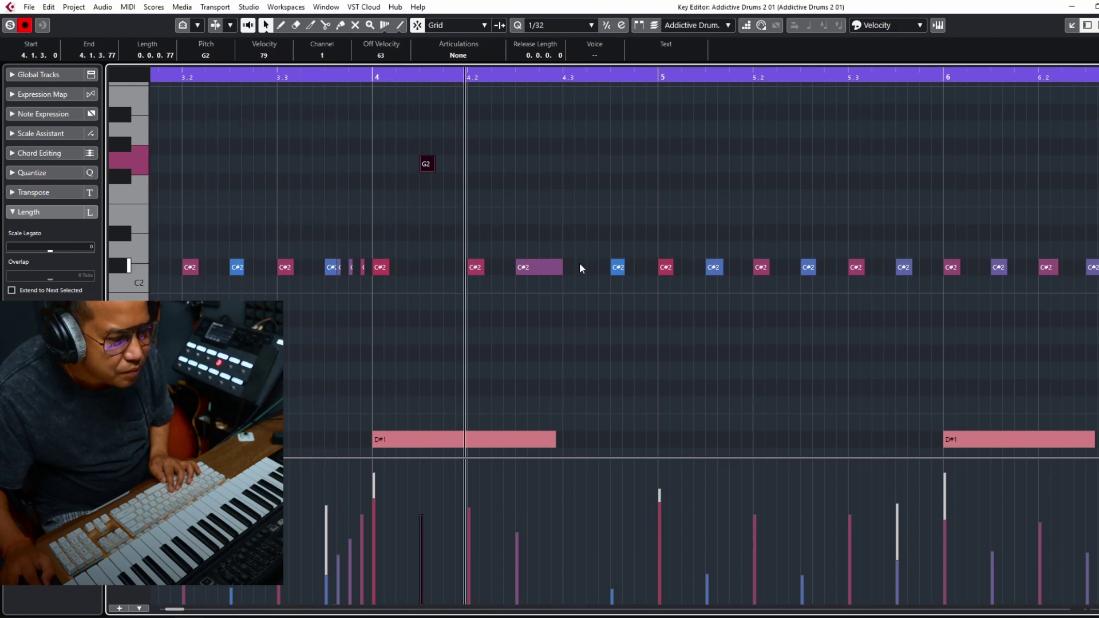
key(space)
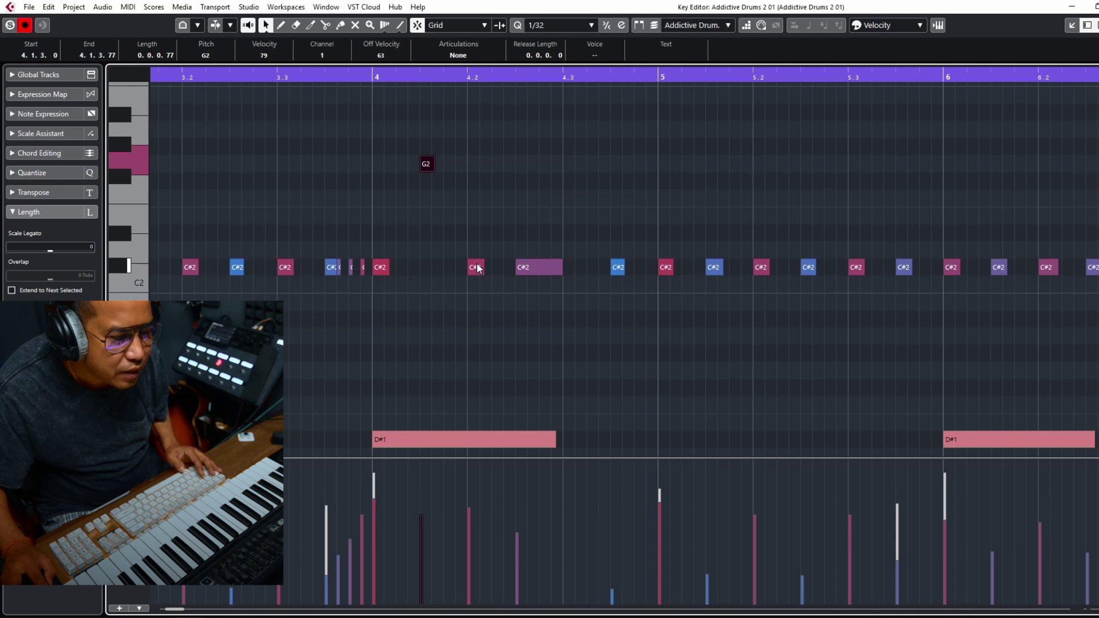
Copy the C#2 note at 4.2.1 to position 4.3.1 on the same pitch.
drag(492, 268, 569, 268)
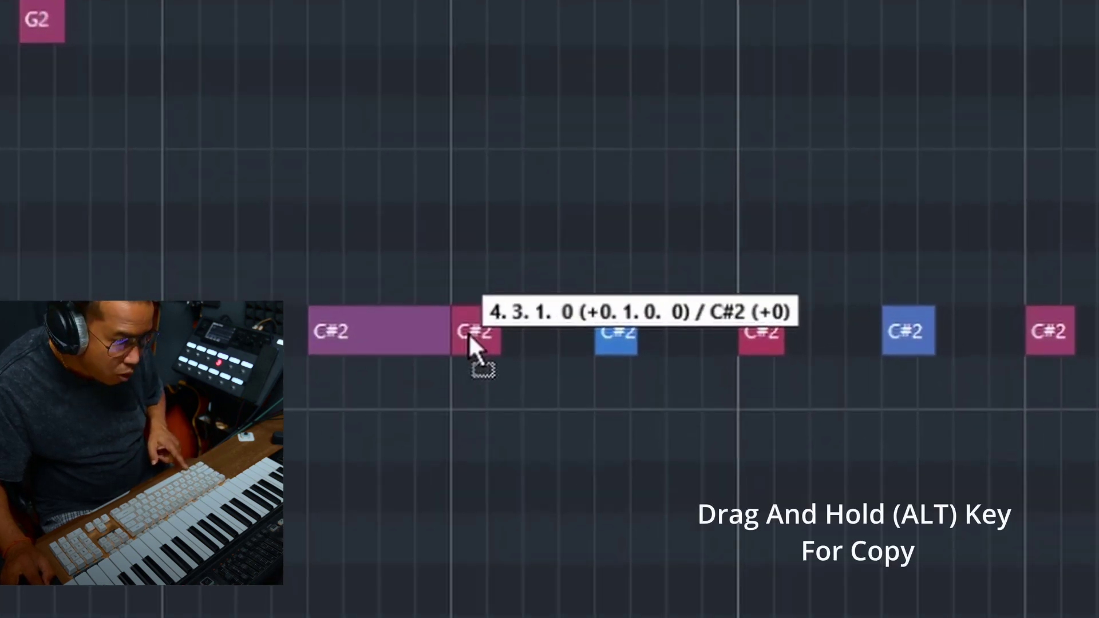
drag(468, 332, 470, 335)
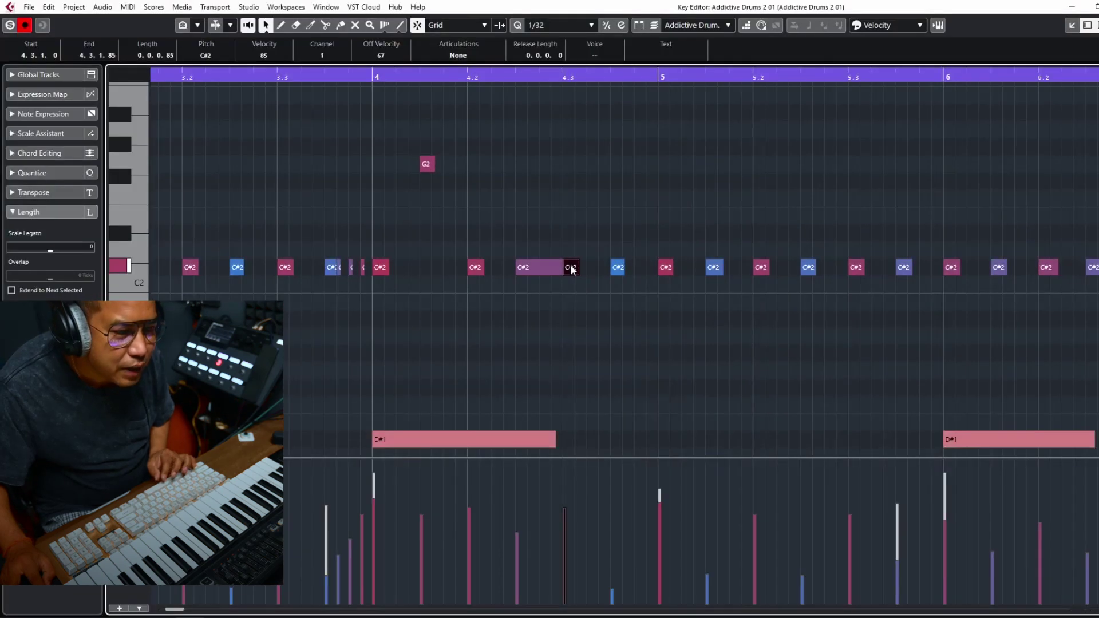
Move the C#2 note at 4.3.1 up to F#2 with velocity 60 and trim the F#2 note at 6.3.1 to end at 7.1.1.
drag(571, 268, 572, 189)
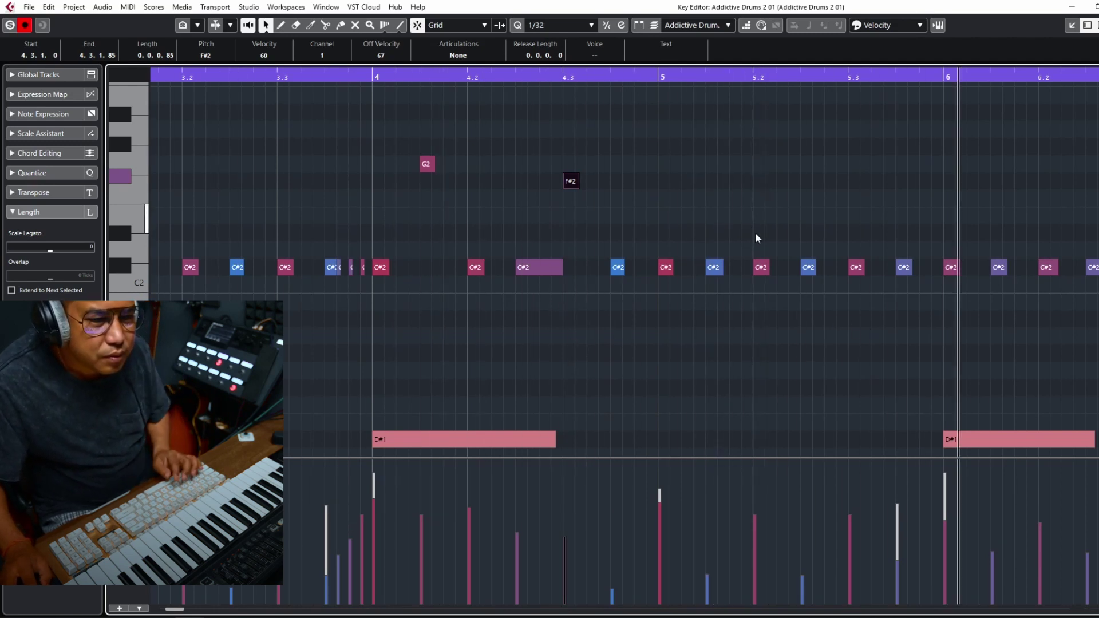
key(g)
key(g)
key(g)
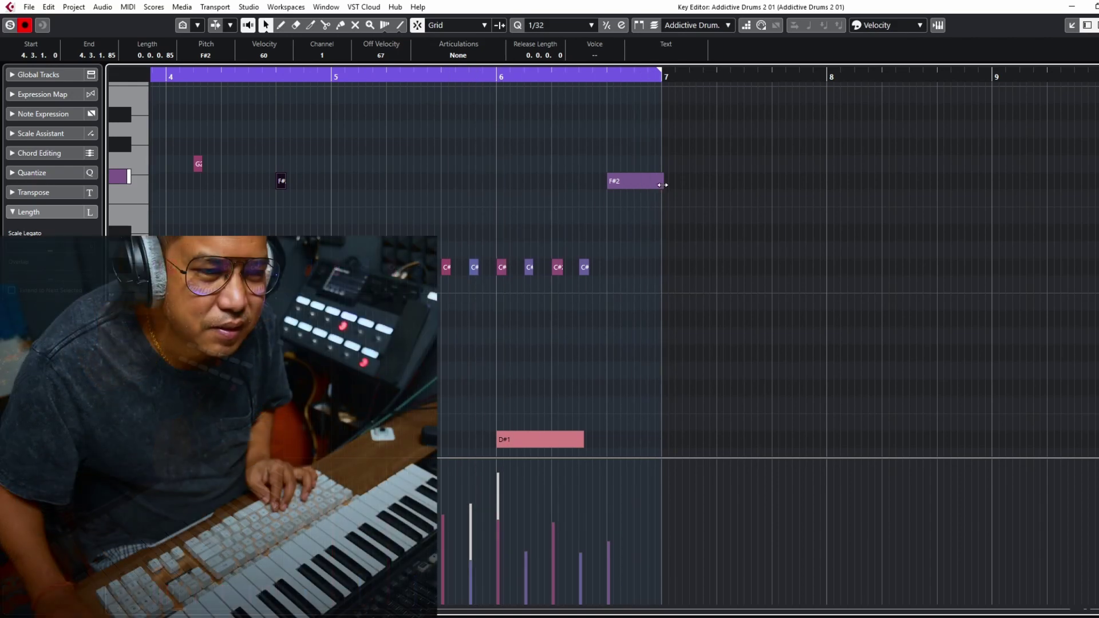
drag(662, 184, 656, 183)
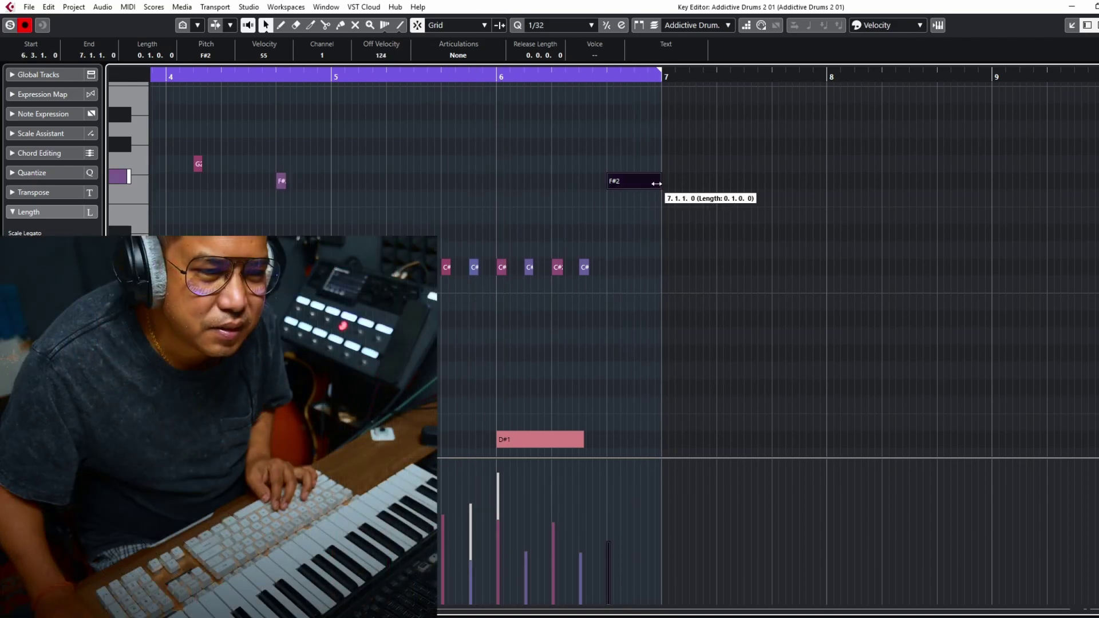
click(1098, 7)
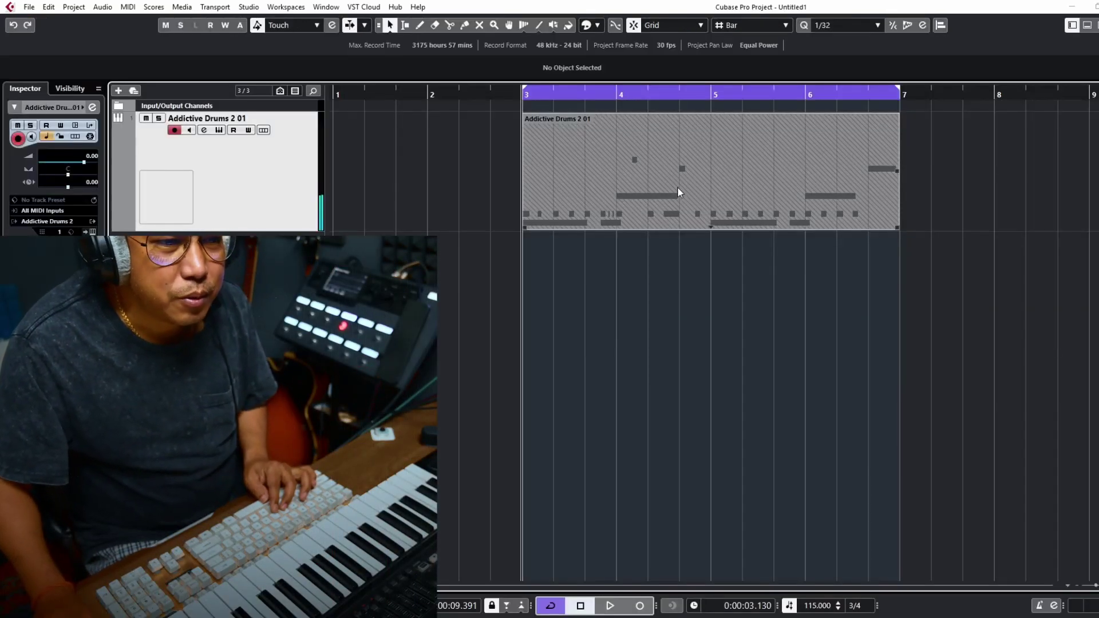
Record a separate C#2 hi-hat part on the Addictive Drums 2 01 track starting at bar 9.
click(679, 188)
key(g)
key(g)
key(g)
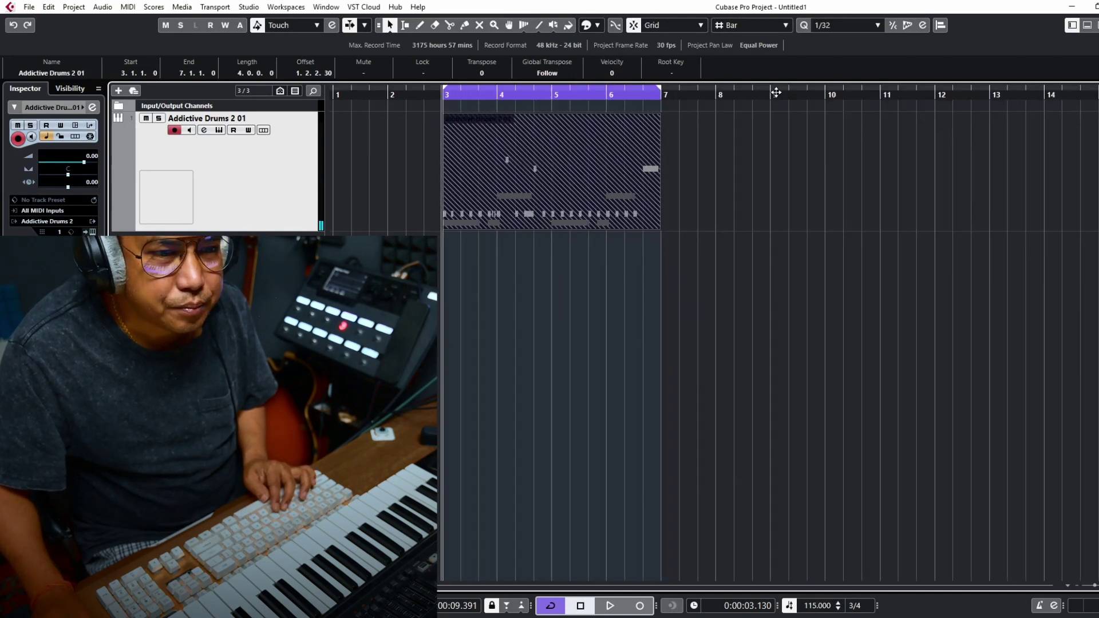
click(774, 93)
scroll(429, 202, right, 5)
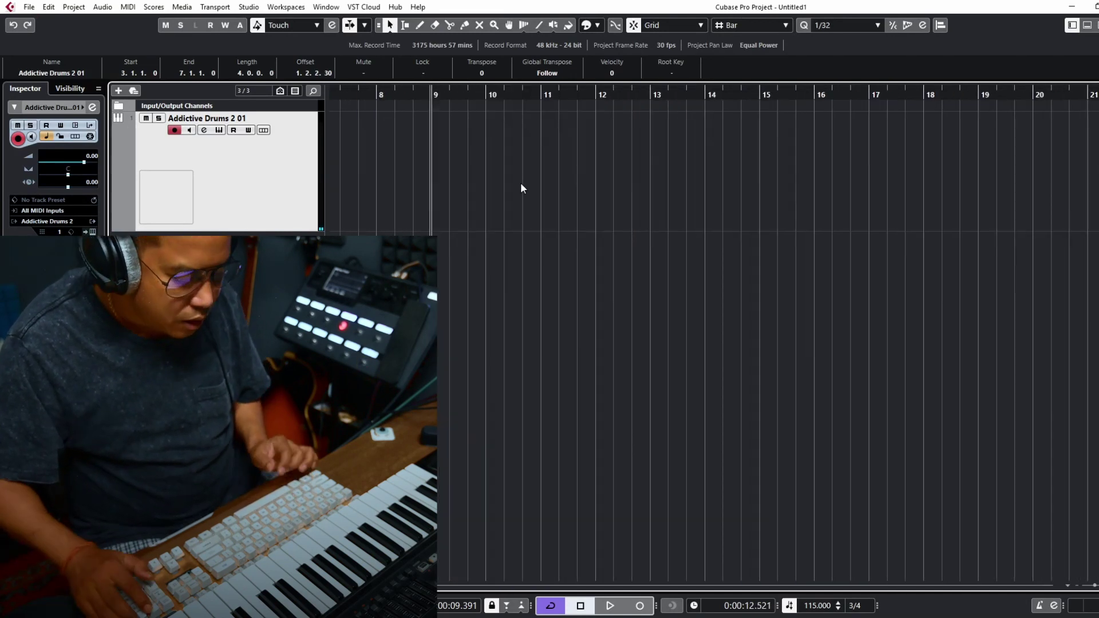
key(KP_Multiply)
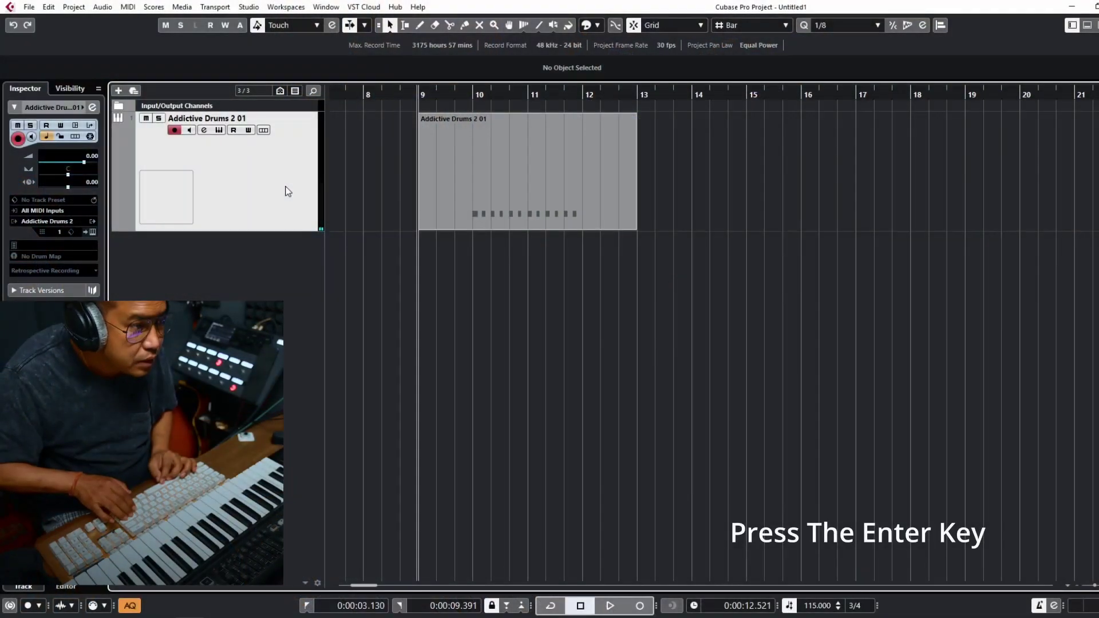
Open the part at bar 9 in the Key Editor and play back its C#2 notes from bar 10.
key(Return)
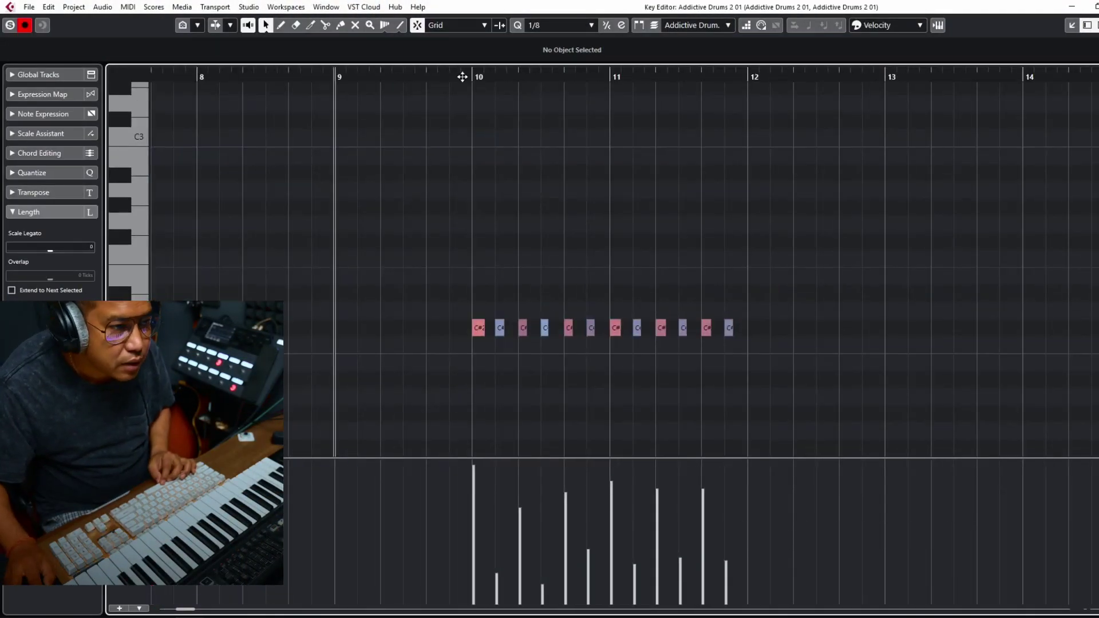
click(471, 76)
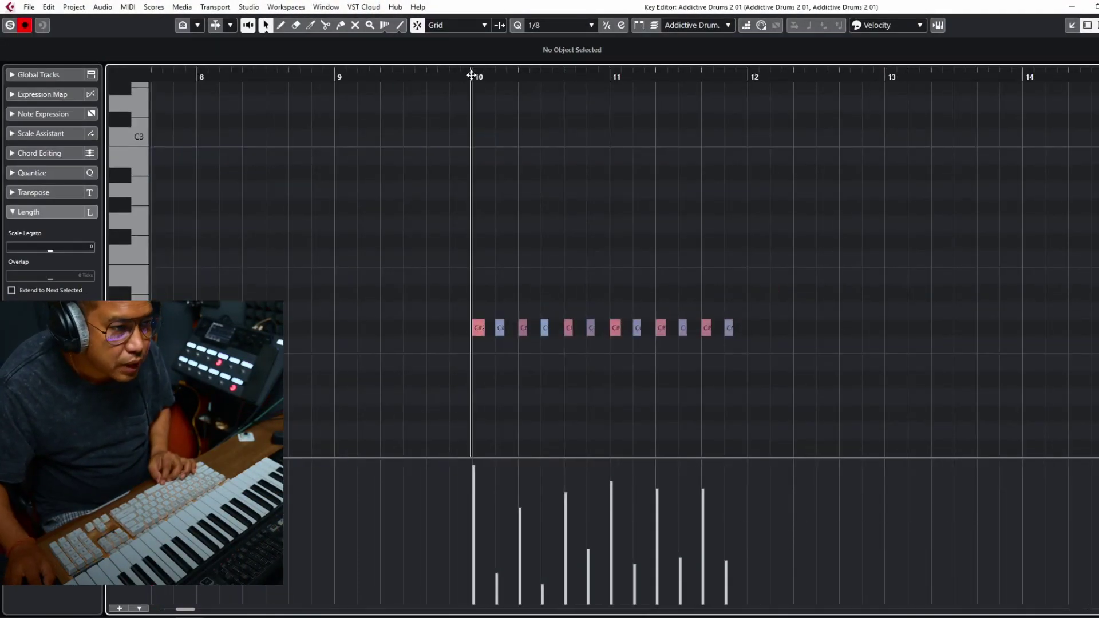
key(space)
scroll(546, 240, down, 3)
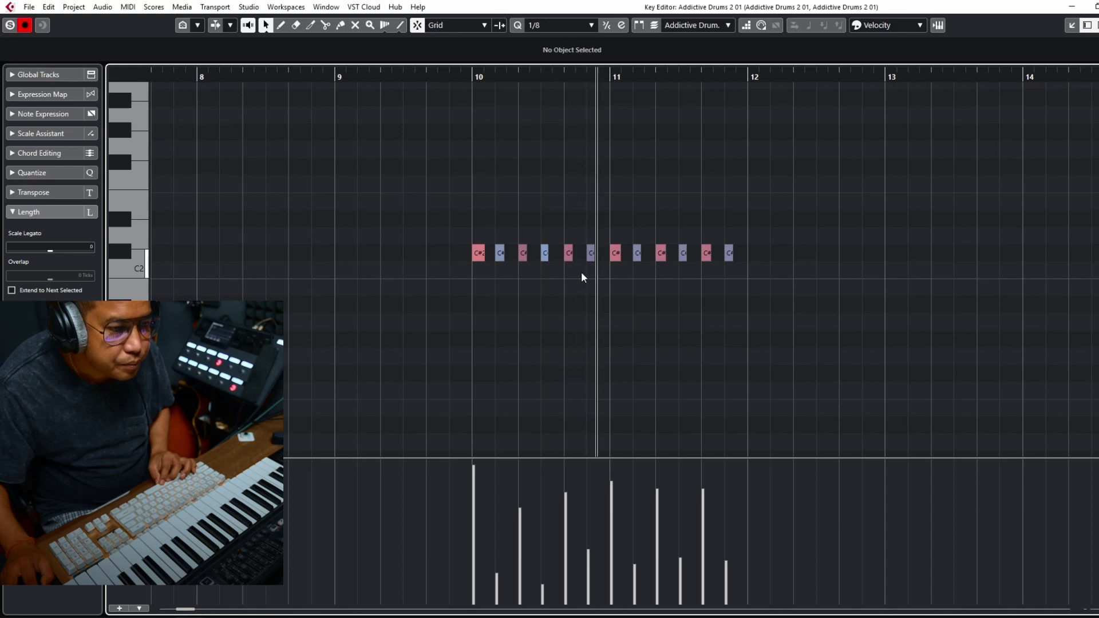
key(space)
Try raising the velocity of the C#2 notes at 10.1.3 and 10.2.3, setting the first to 86, and play back the pattern.
click(500, 253)
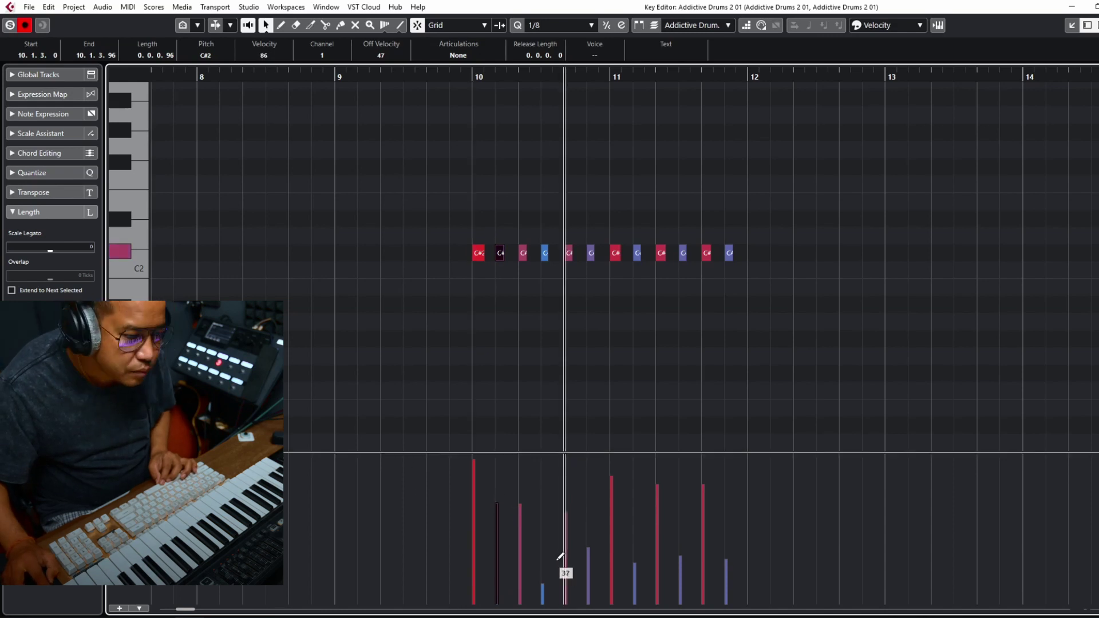
key(space)
click(543, 551)
click(543, 476)
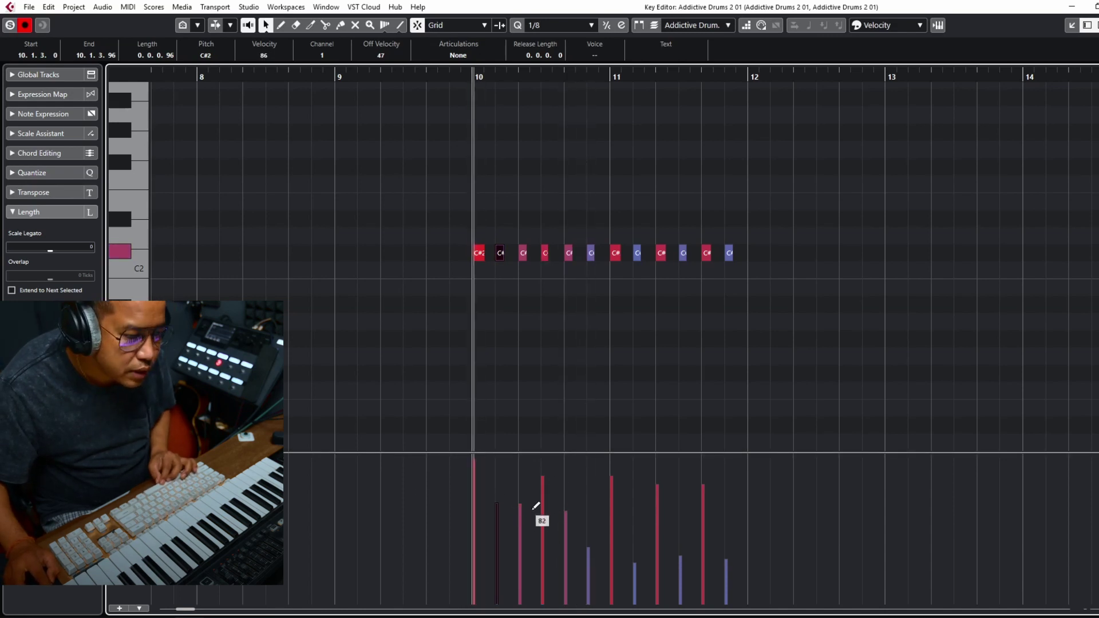
Lower the velocities of the C#2 notes from 10.1.3 to 10.3.1, setting the one at 10.1.3 to 47, and play back the result.
click(497, 535)
key(space)
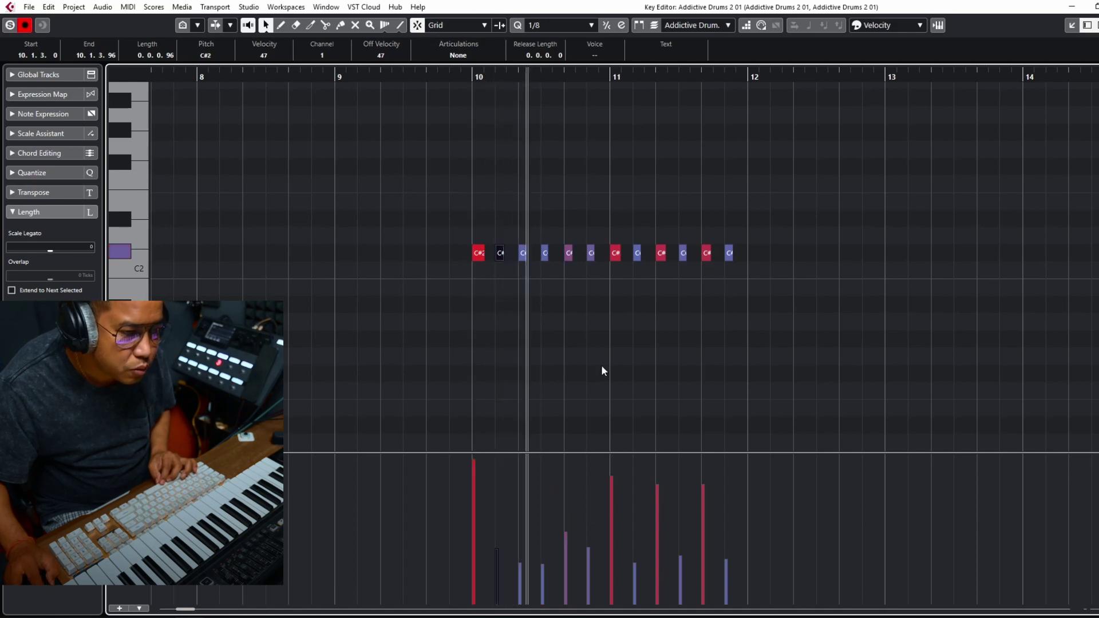
scroll(525, 412, left, 2)
scroll(525, 412, up, 1)
key(space)
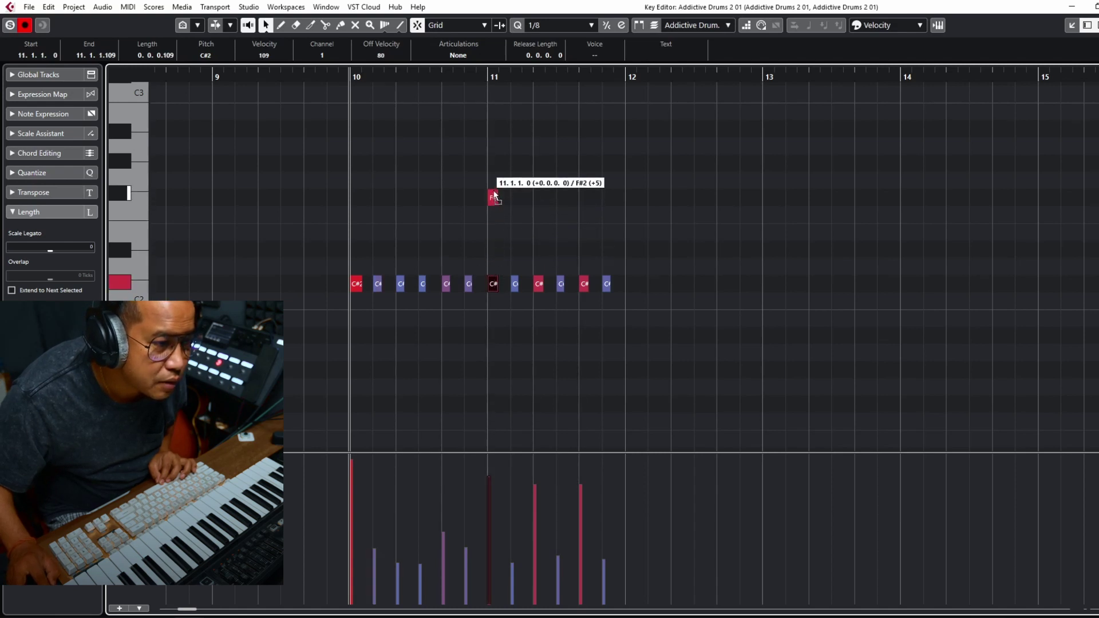
Move the C#2 note at 11.1.1 up to G2, delete the C#2 note at 11.1.3, and play back the changes.
key(space)
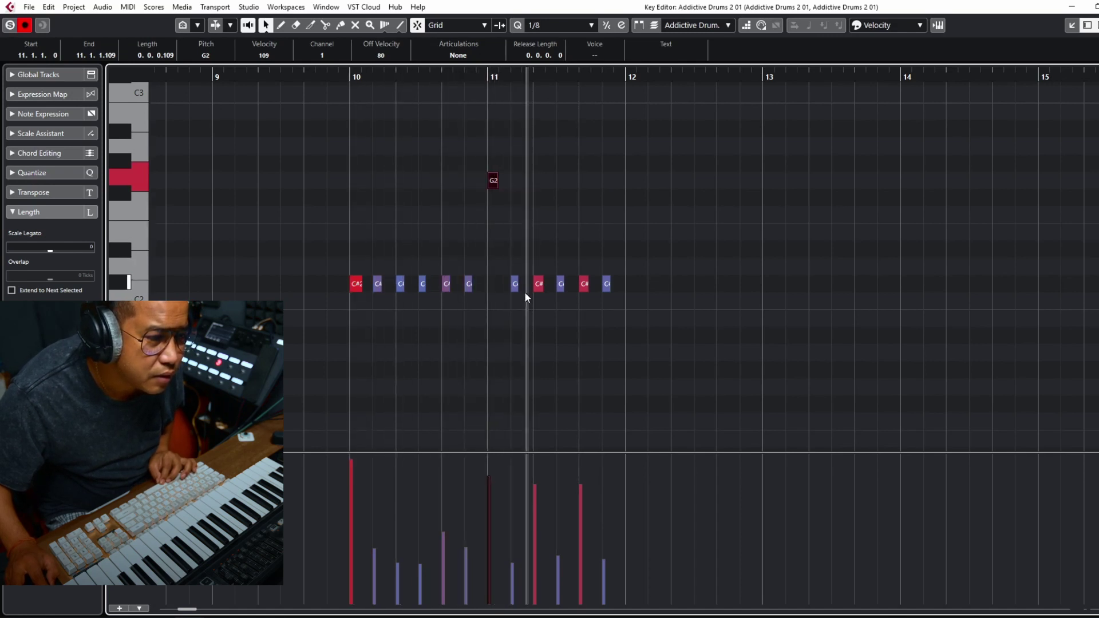
key(space)
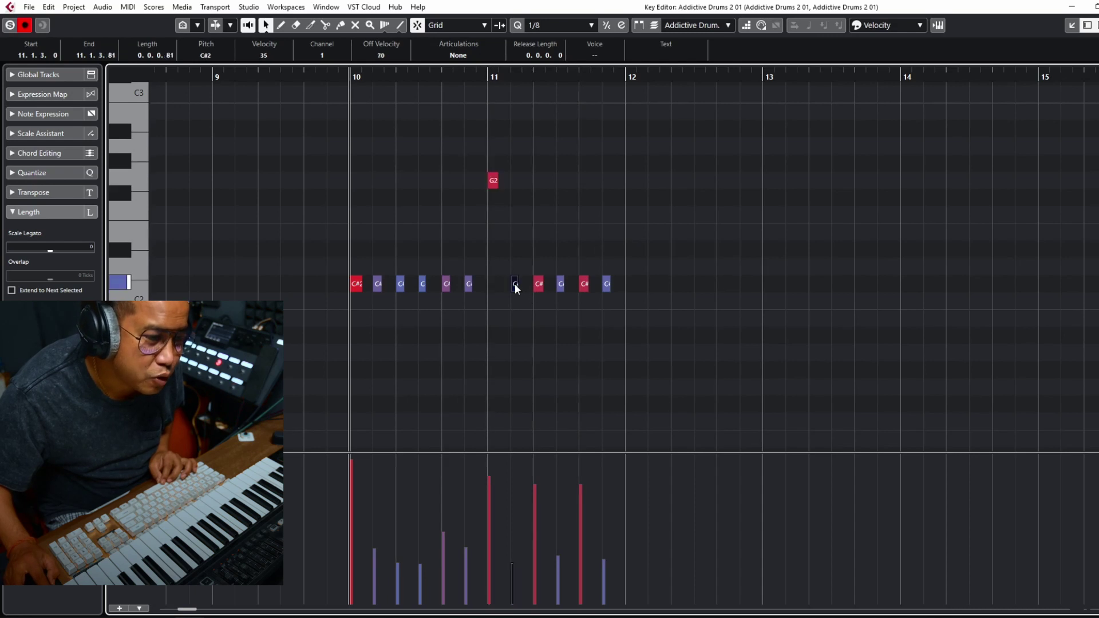
key(Delete)
key(space)
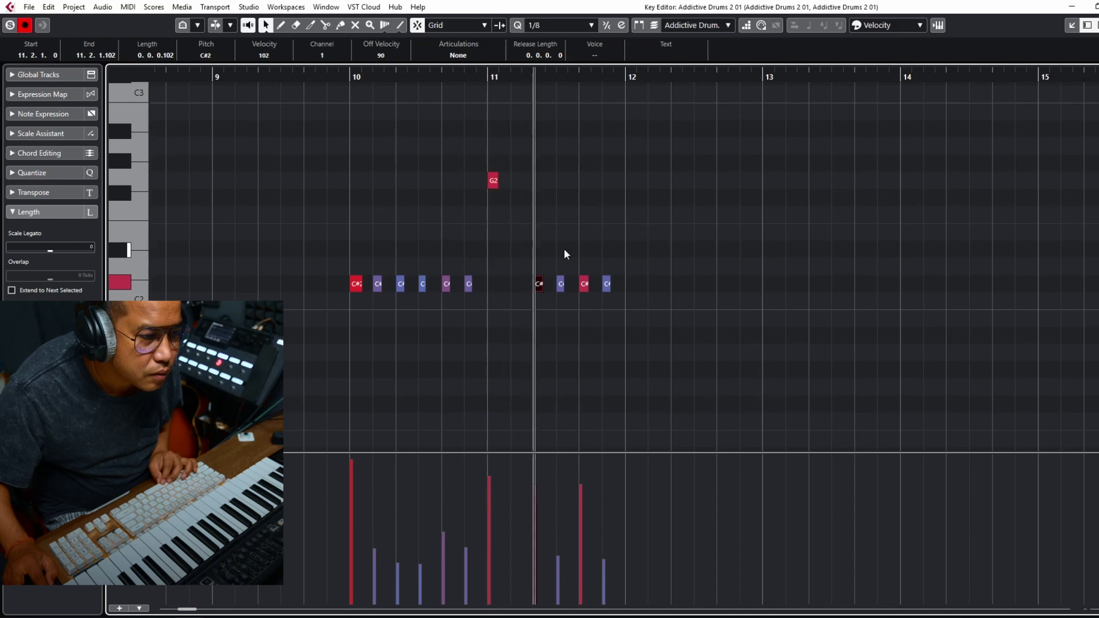
key(space)
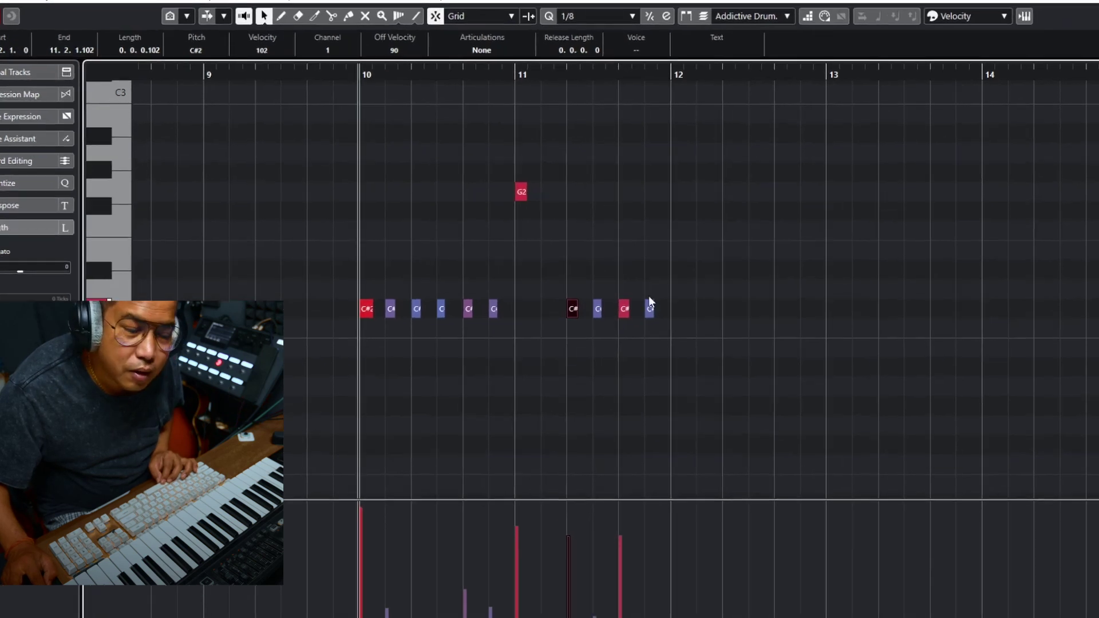
Copy the G2 note at 11.1.1 to 12.1.1 on the same pitch and play back the pattern.
click(493, 180)
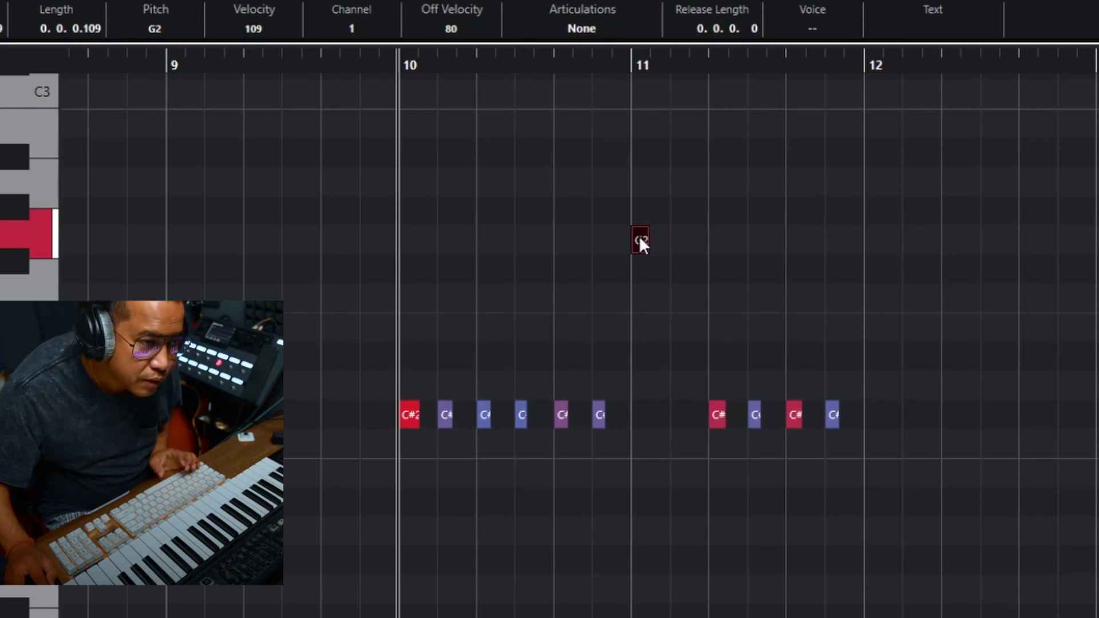
drag(642, 245, 866, 251)
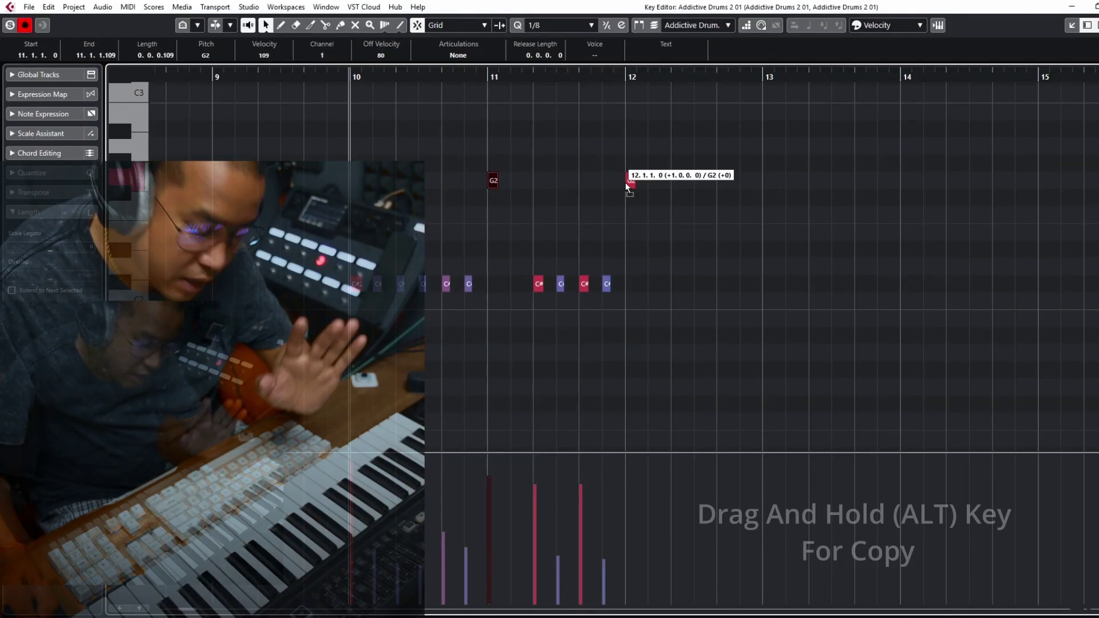
drag(626, 183, 626, 183)
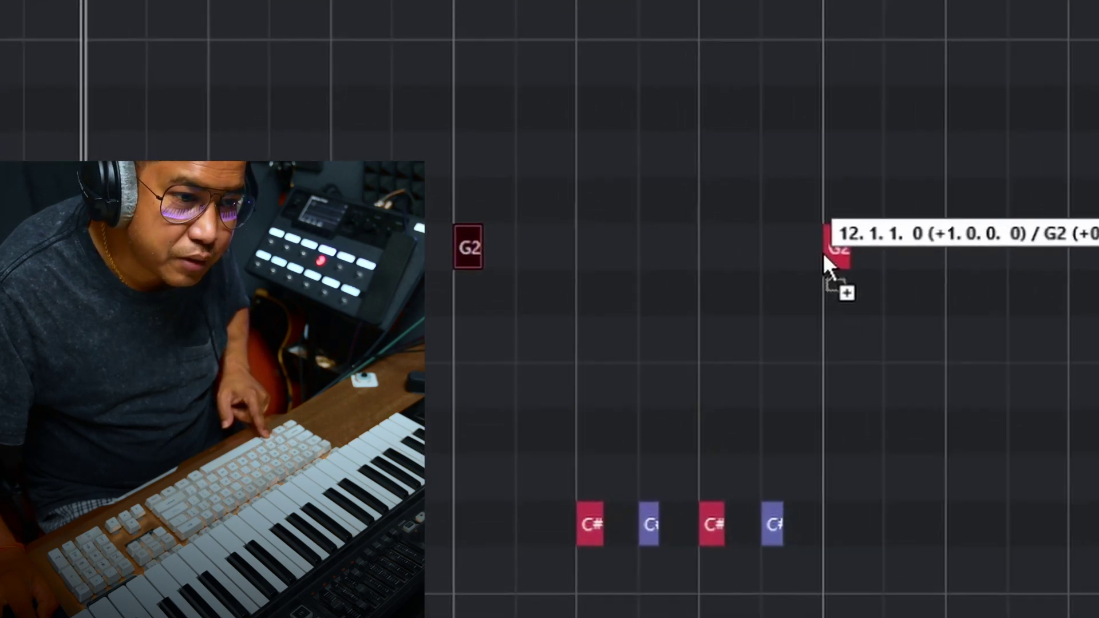
drag(824, 256, 826, 257)
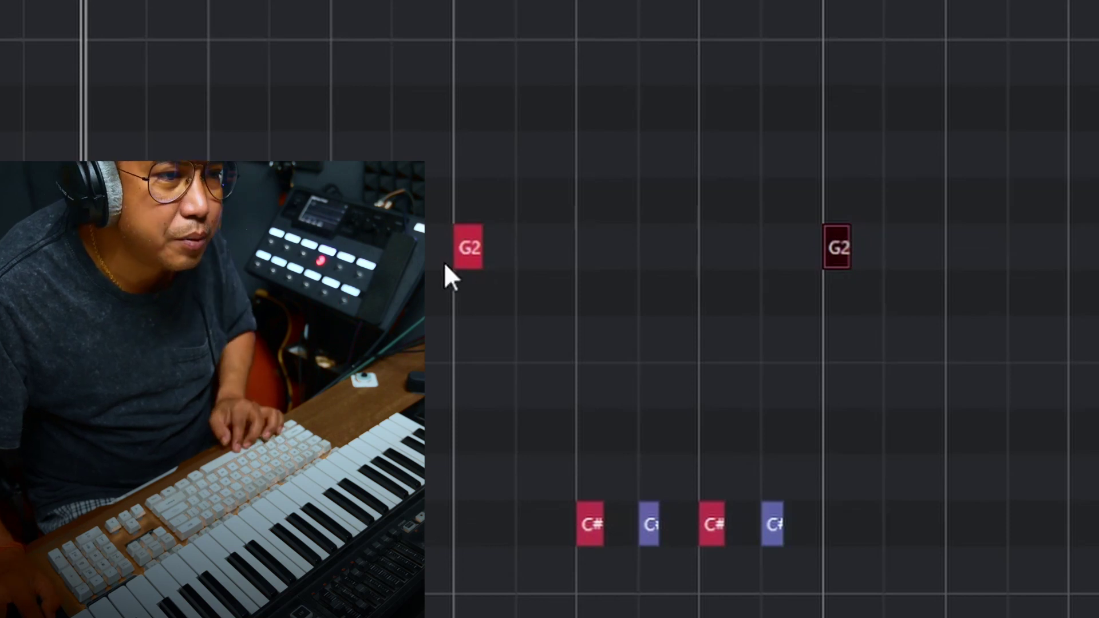
key(space)
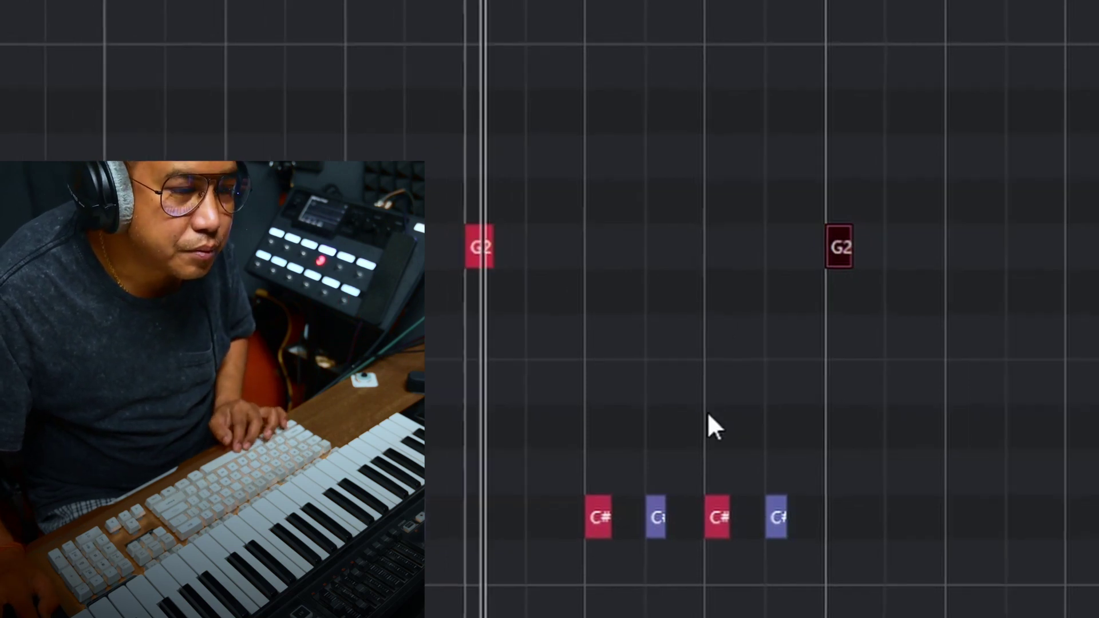
key(space)
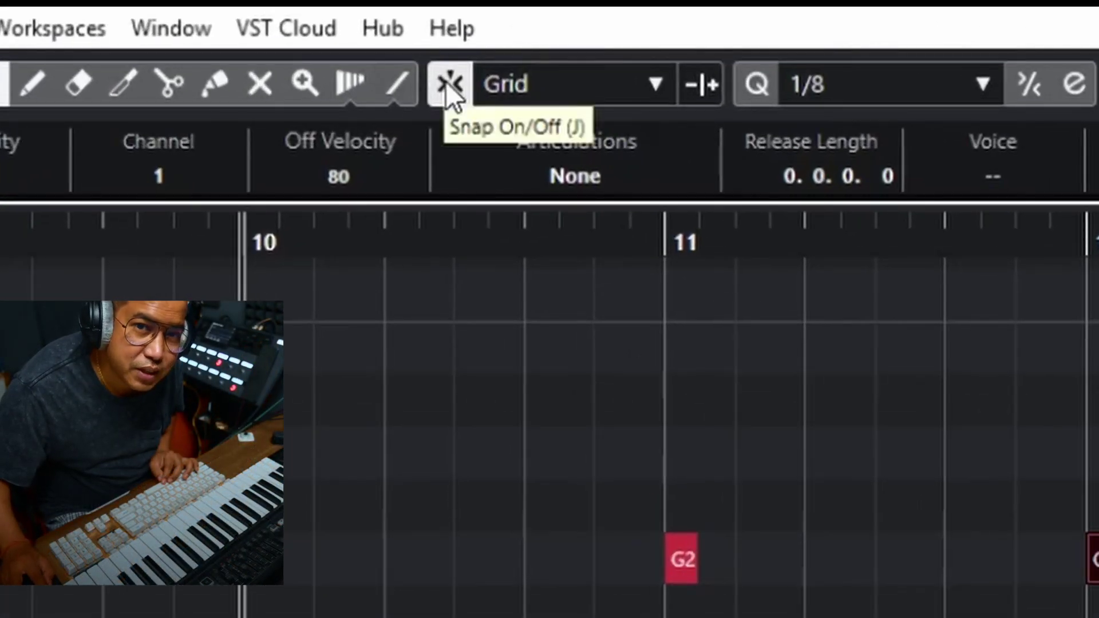
Try moving the G2 note at 11.1.1 off the grid with snap off, return it to 11.1.1 and play back.
click(450, 93)
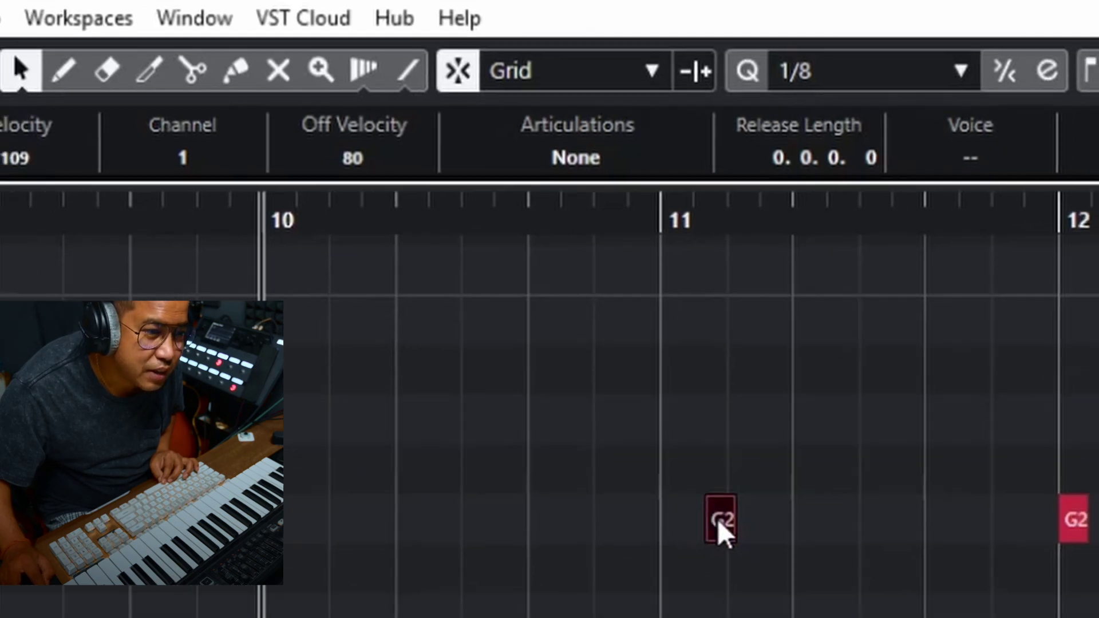
drag(740, 552, 692, 554)
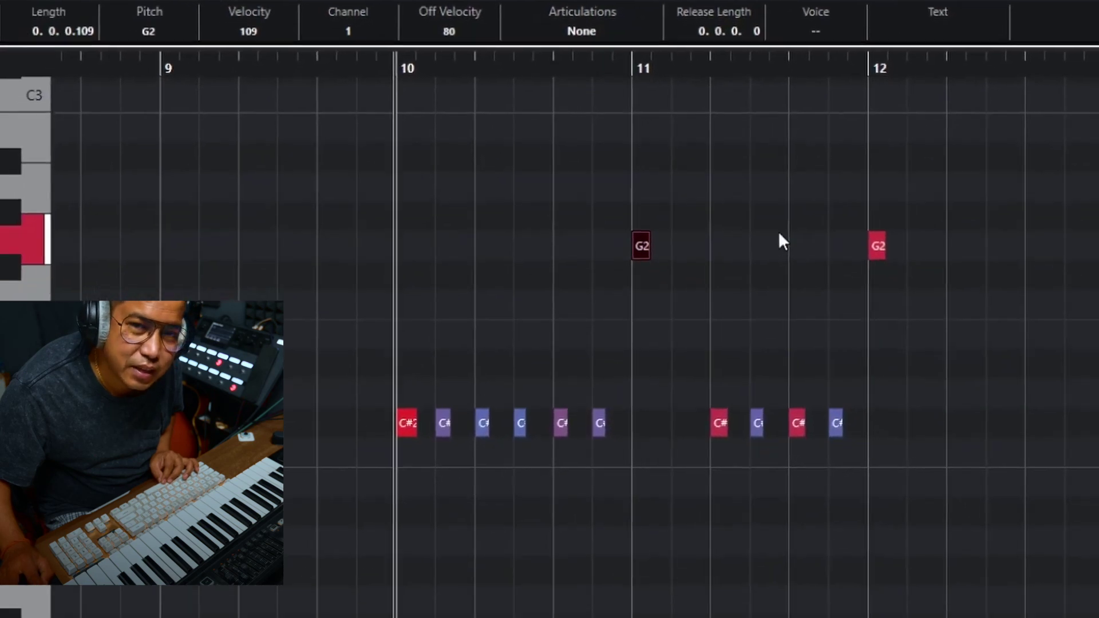
key(space)
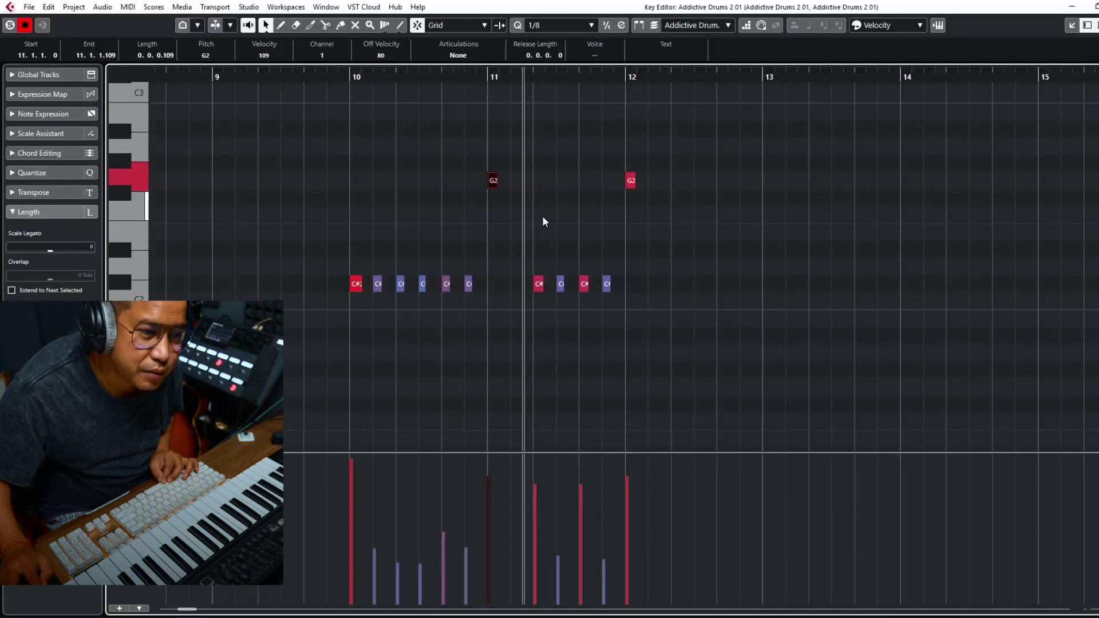
key(space)
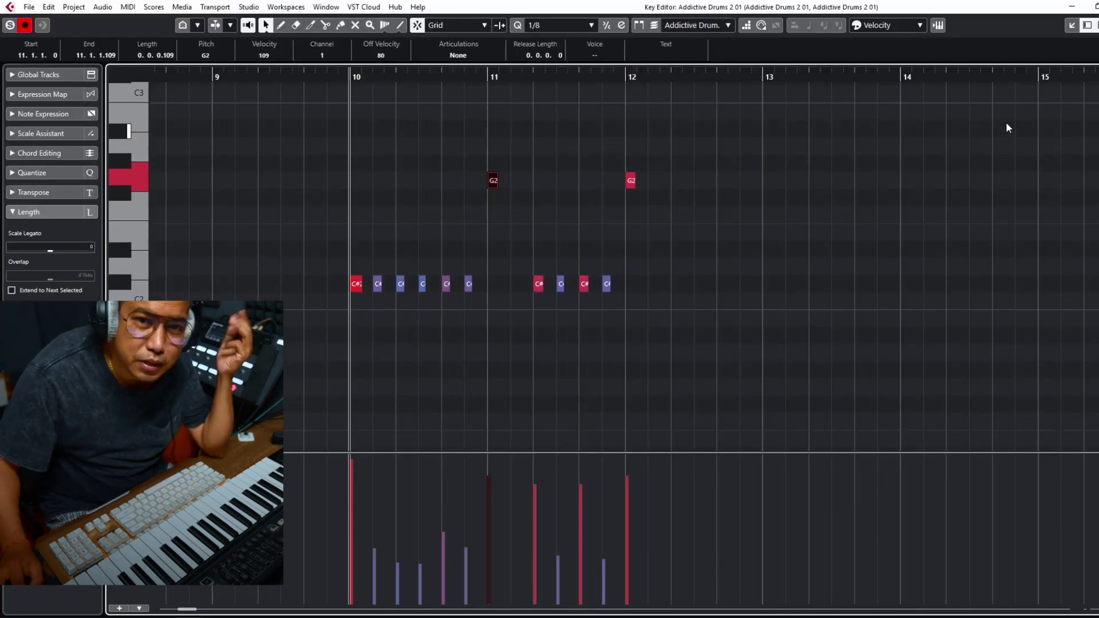
Return to the project window and delete the drum part spanning bars 9 to 13.
click(1098, 7)
click(503, 189)
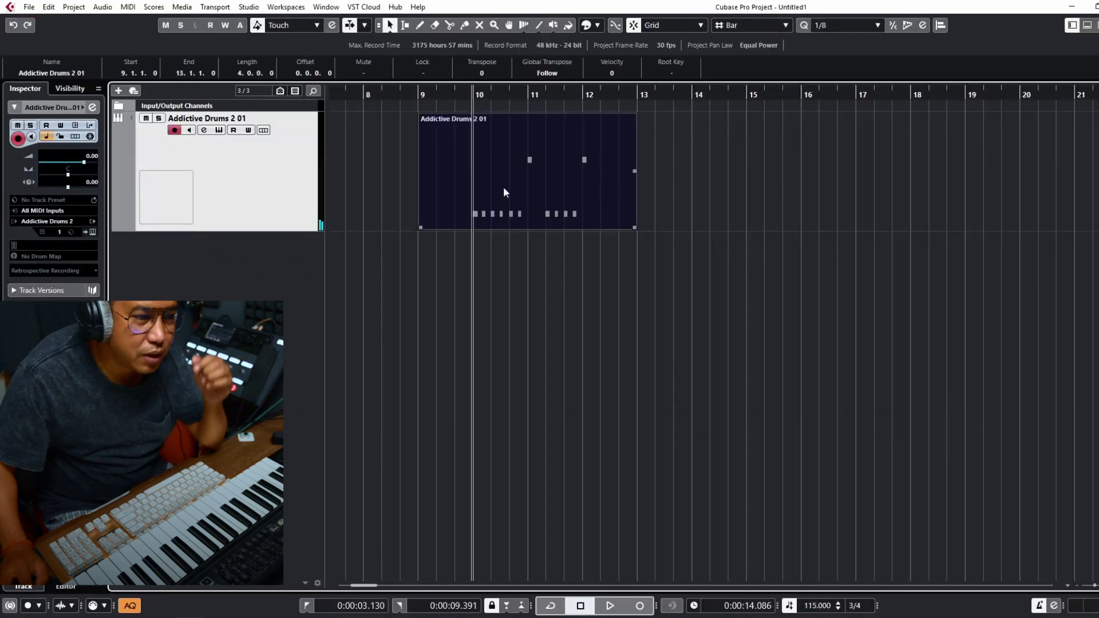
key(Delete)
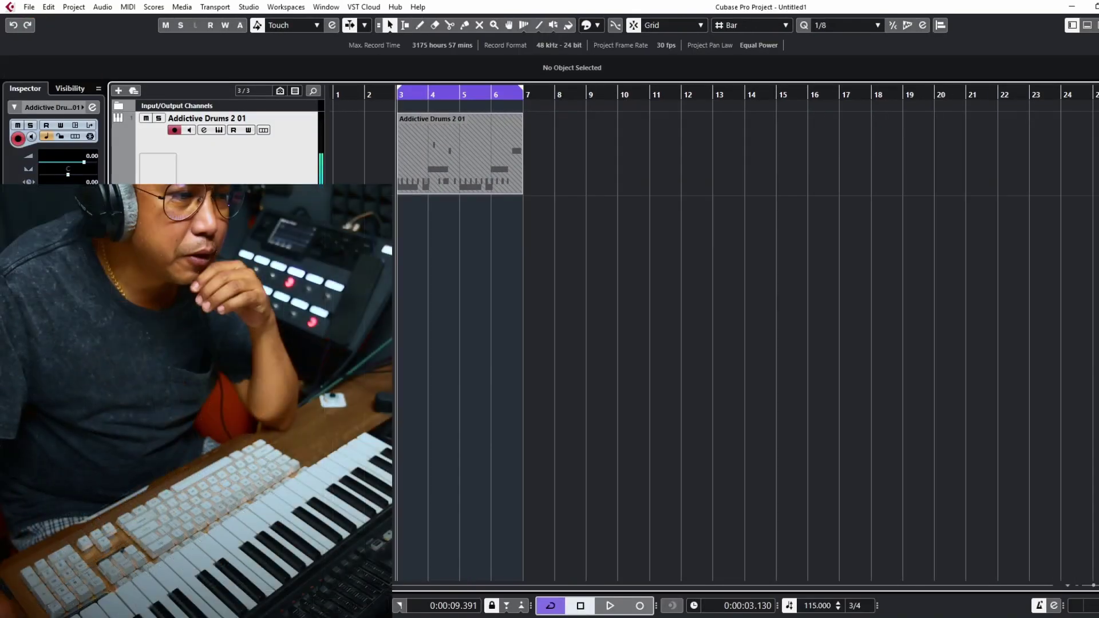
Reduce the drum track's height and add an instrument track that uses Nexus.64.
drag(286, 194, 286, 149)
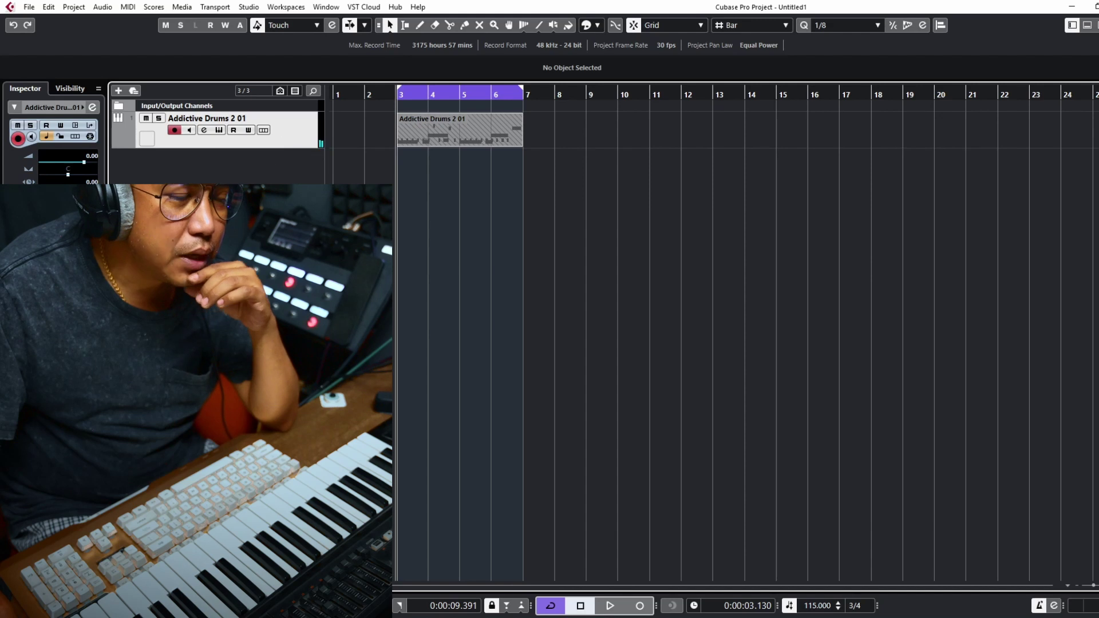
right_click(264, 192)
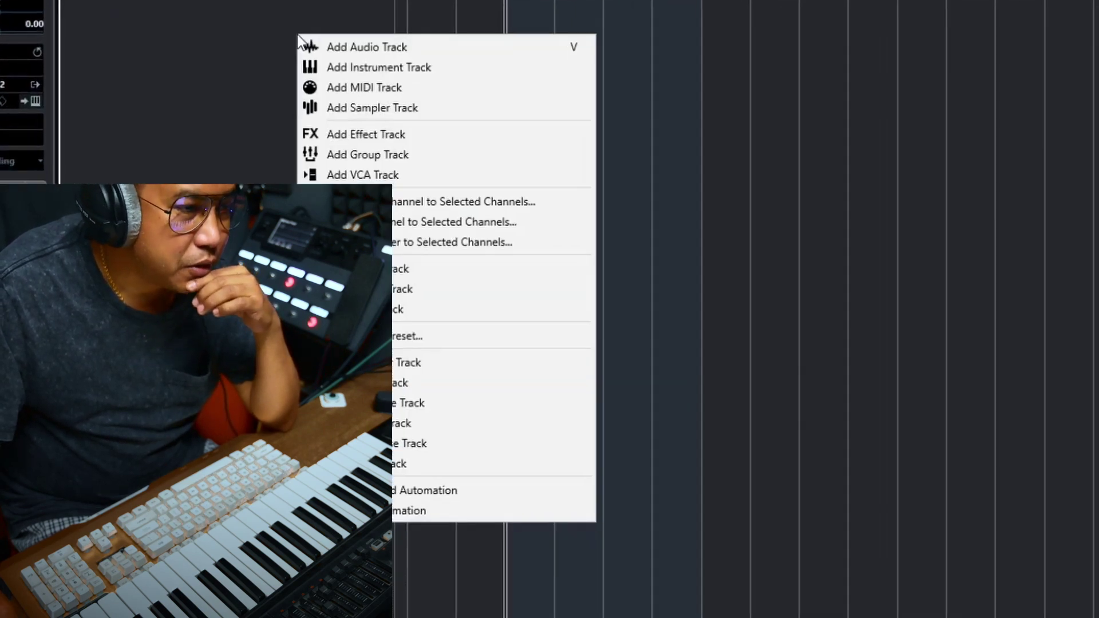
click(389, 30)
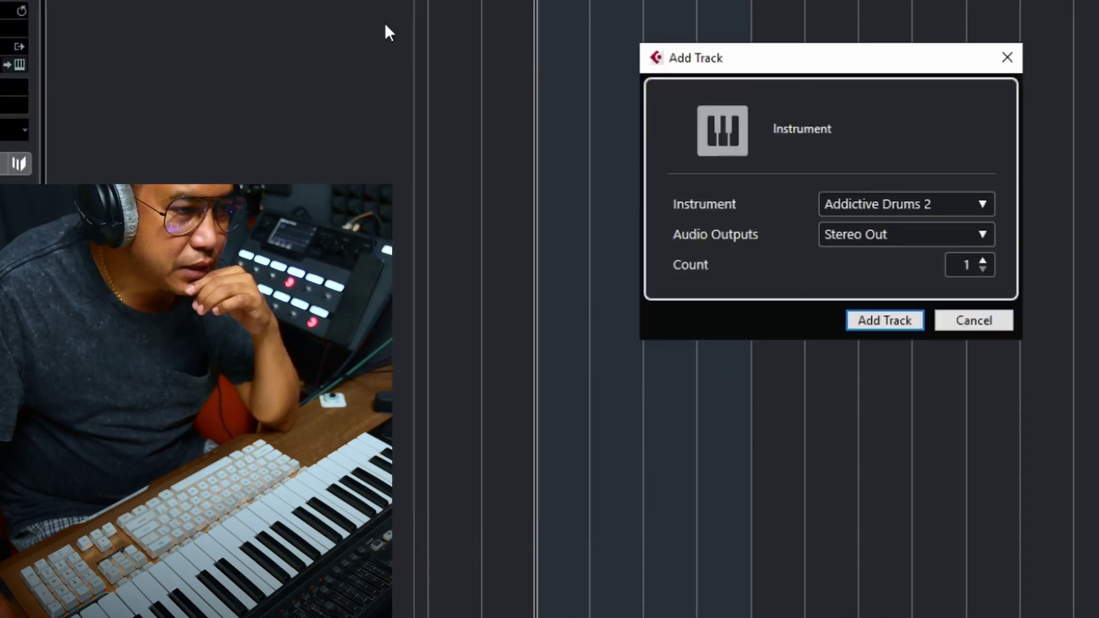
click(856, 205)
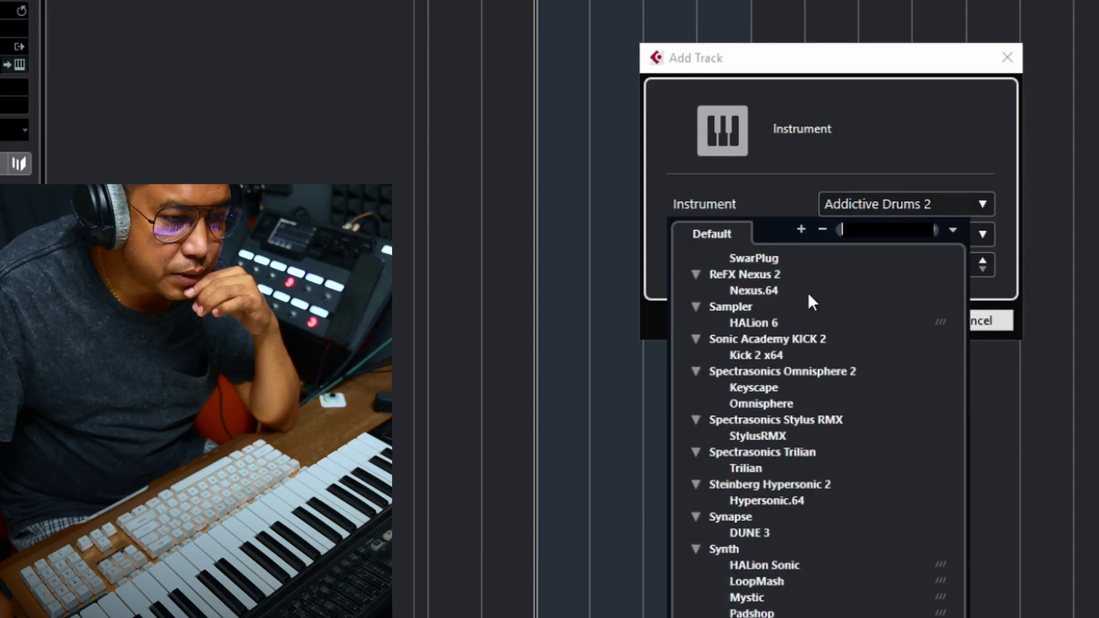
click(823, 230)
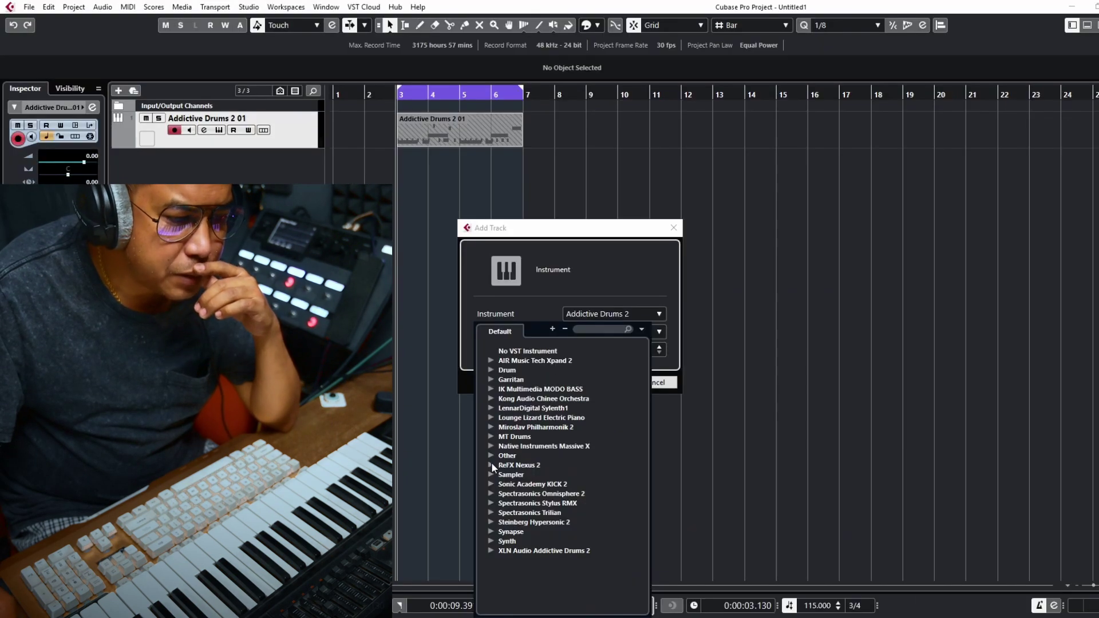
click(490, 464)
click(518, 474)
click(599, 382)
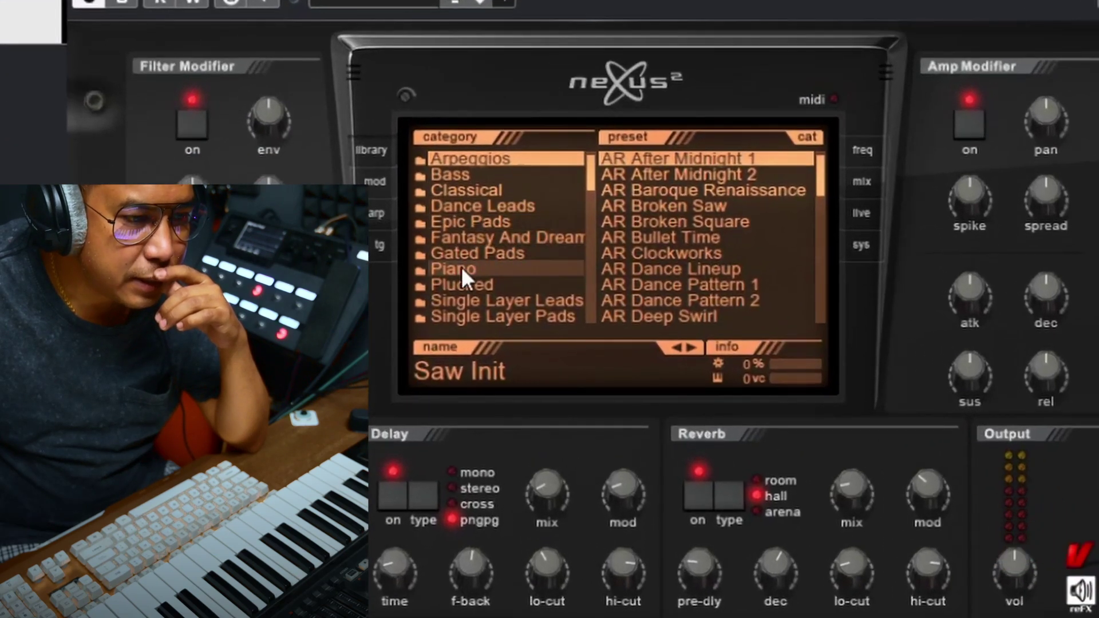
Audition several presets in the Nexus Piano category and load PN Ballad Epiano 2.
click(455, 267)
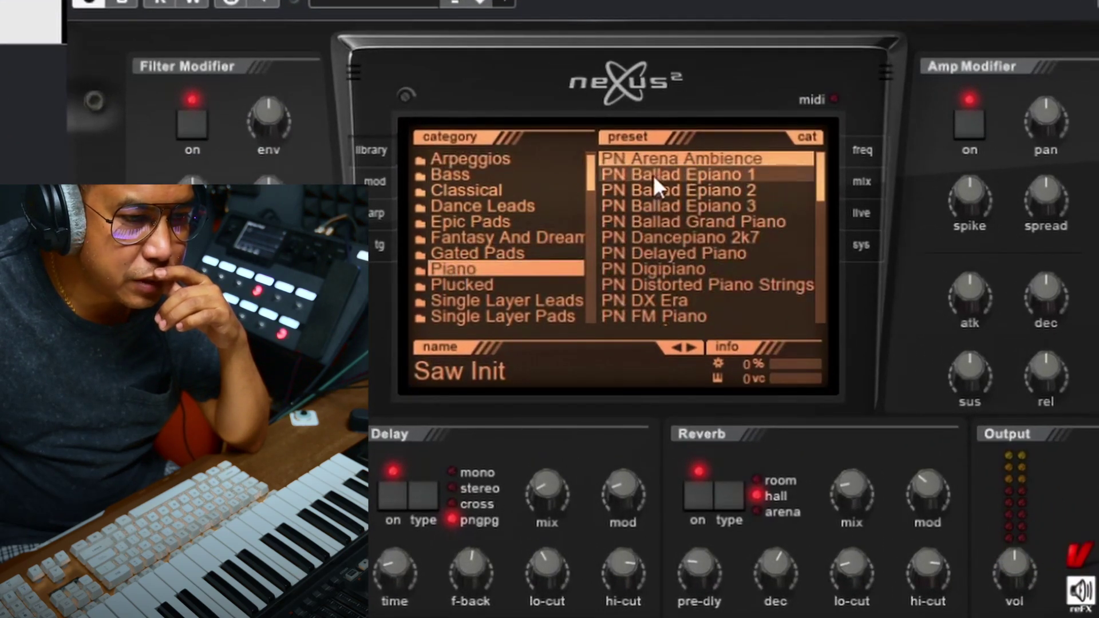
click(673, 237)
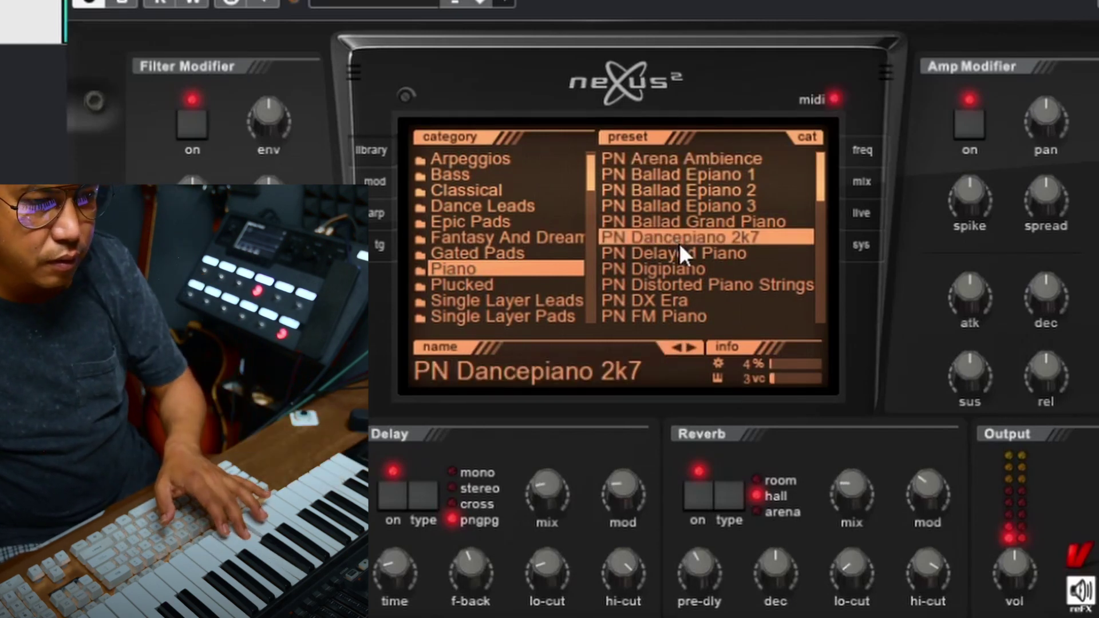
click(679, 252)
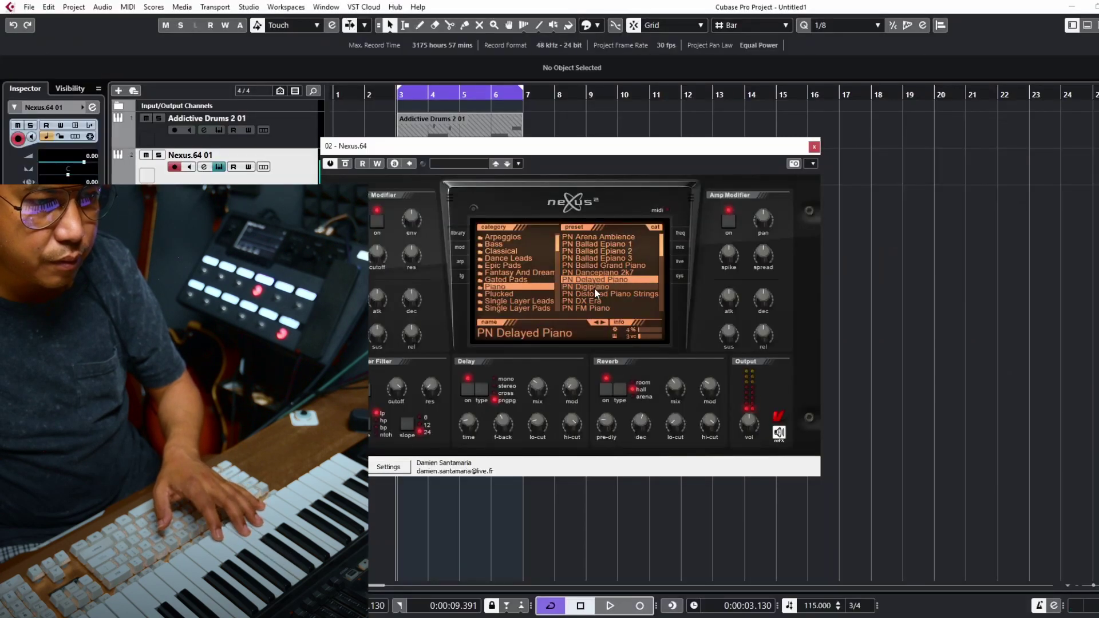
click(594, 287)
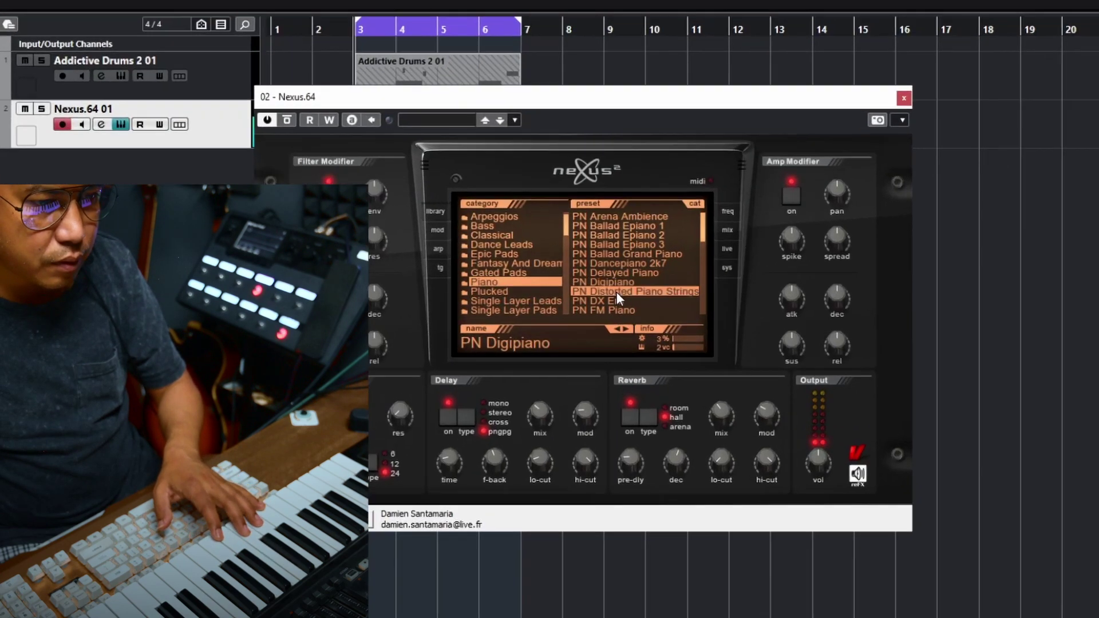
click(617, 293)
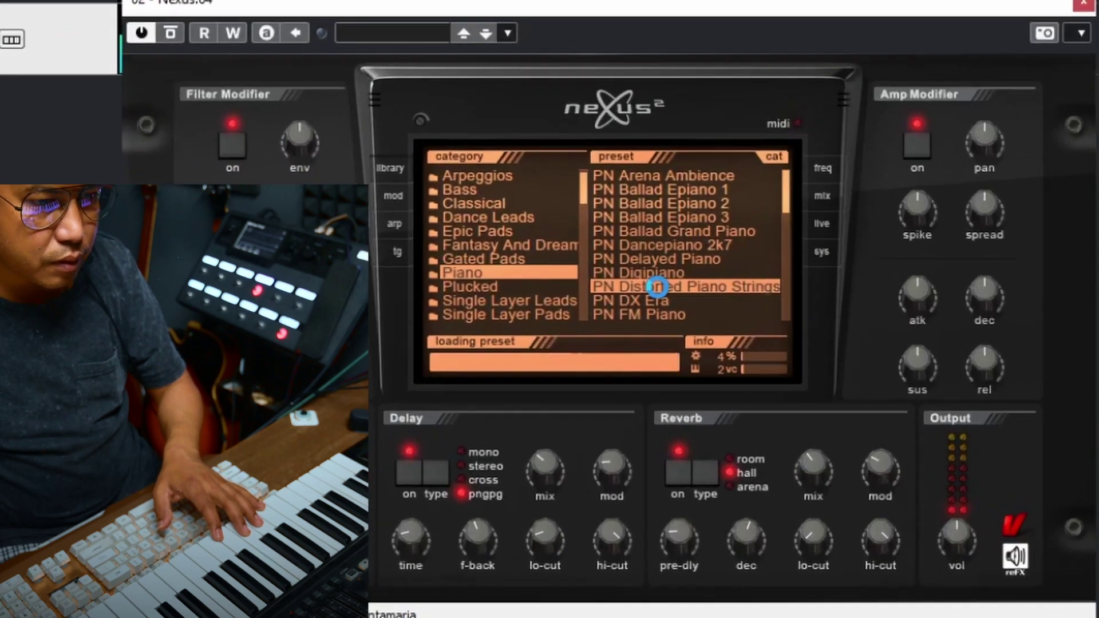
click(622, 244)
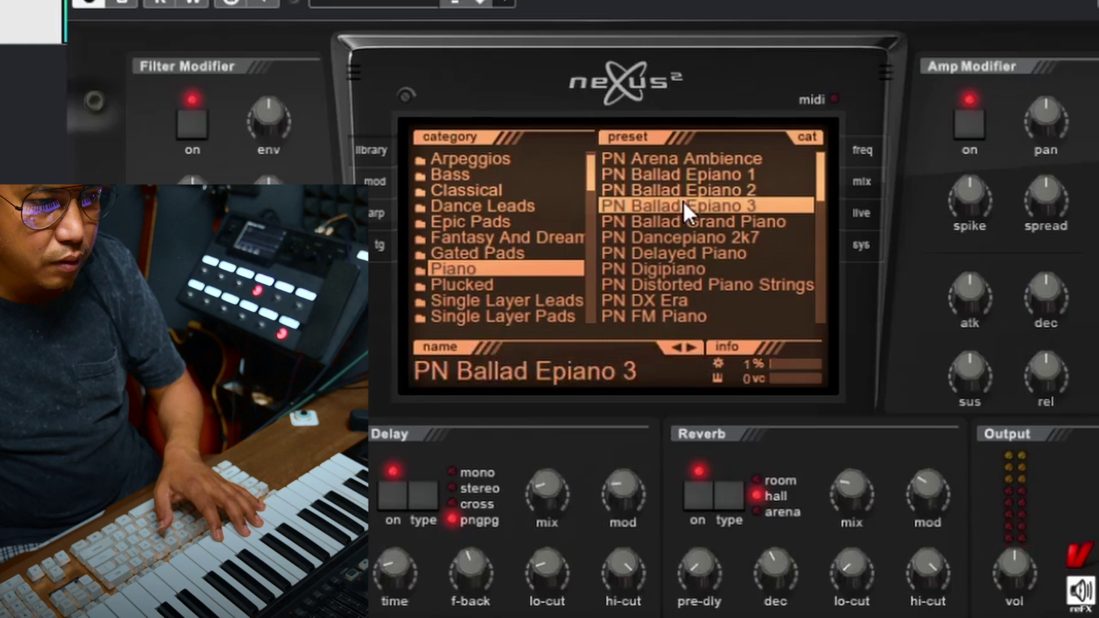
click(678, 191)
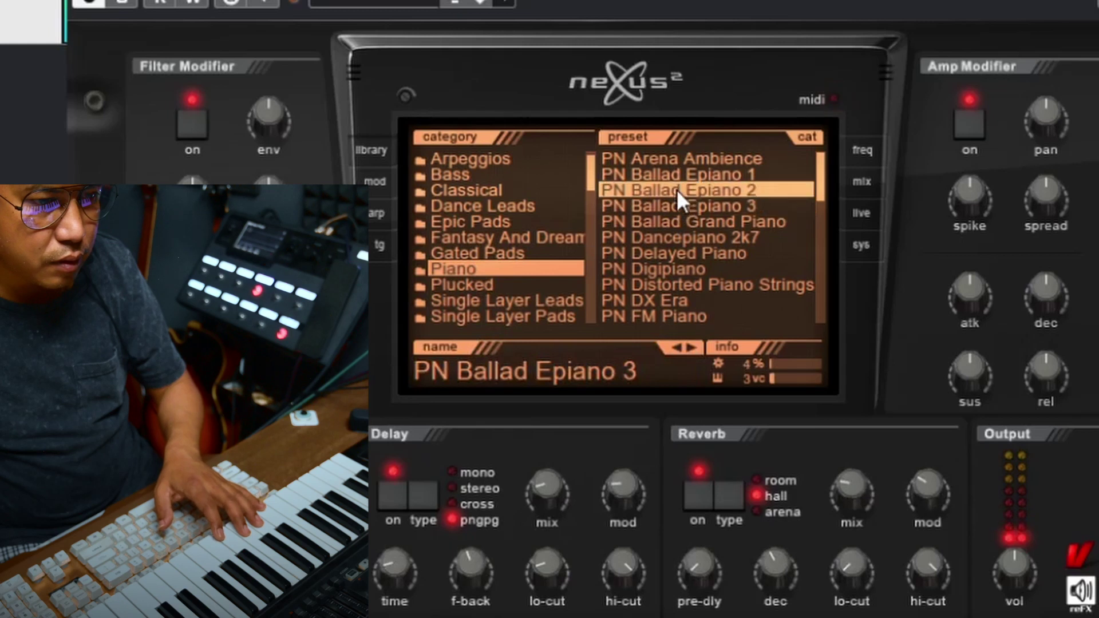
click(667, 172)
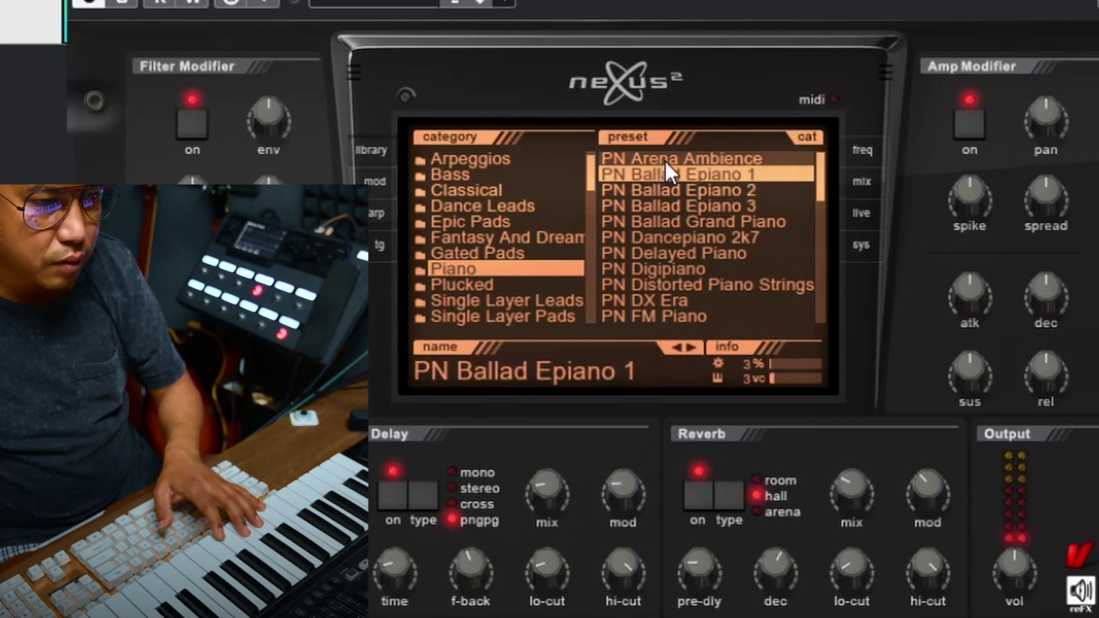
click(658, 188)
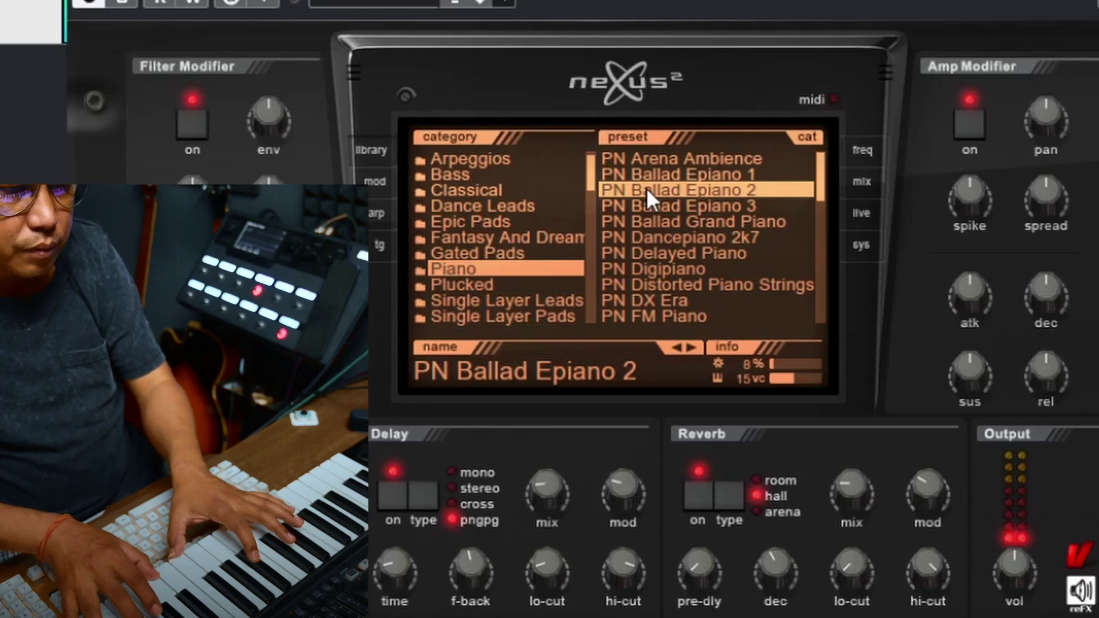
Close the Nexus window and lower the Nexus.64 01 channel's volume to about -8.31 dB in the mixer.
mouse_move(855, 509)
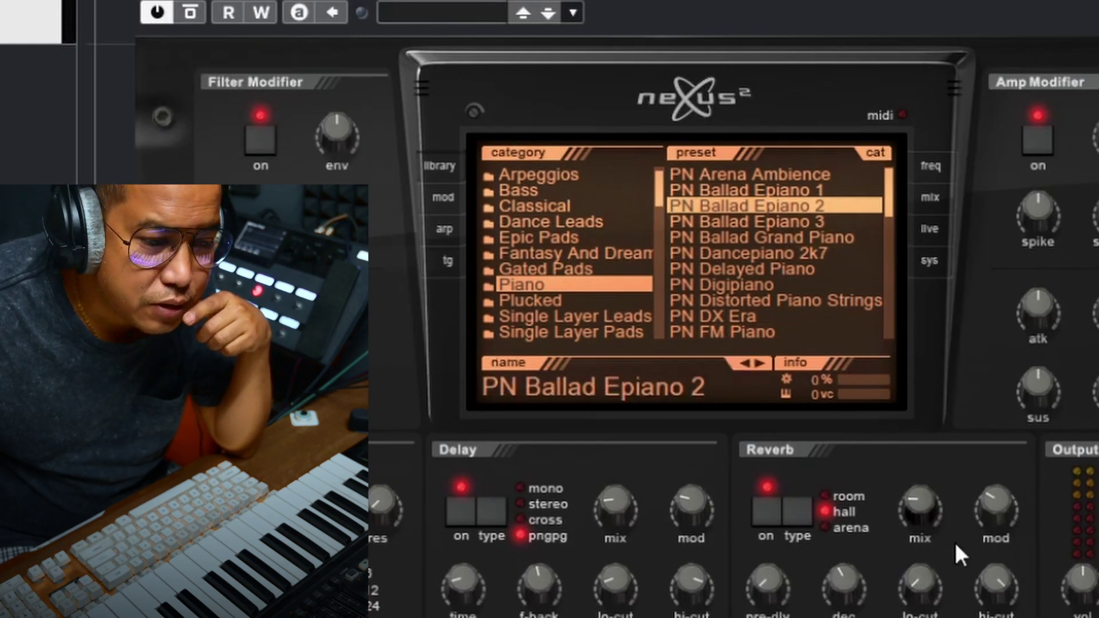
mouse_move(1095, 395)
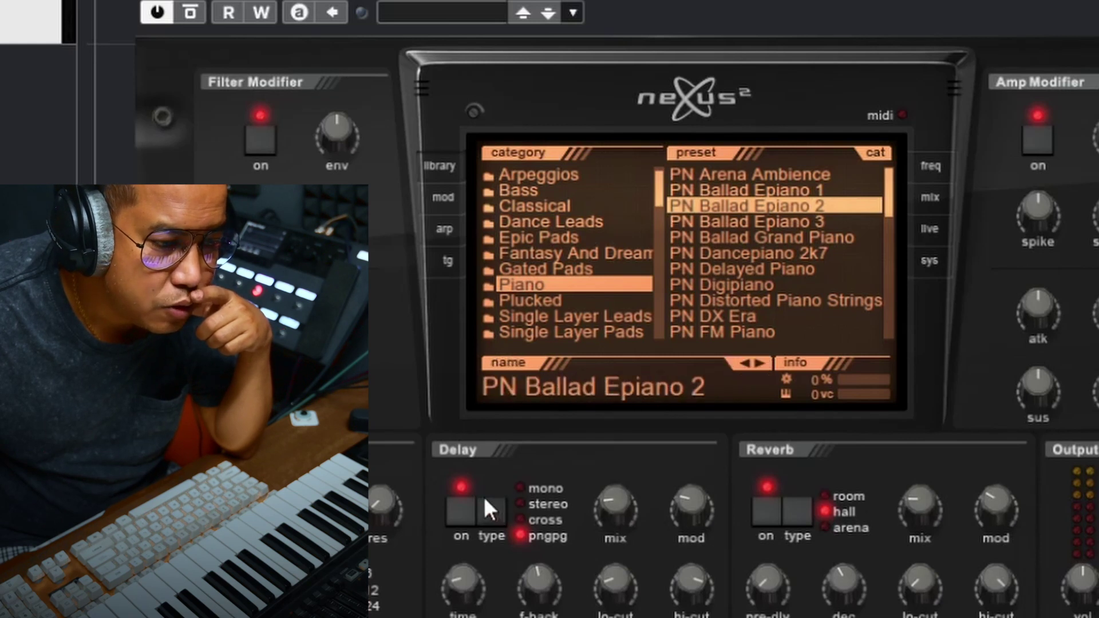
mouse_move(609, 504)
mouse_move(931, 507)
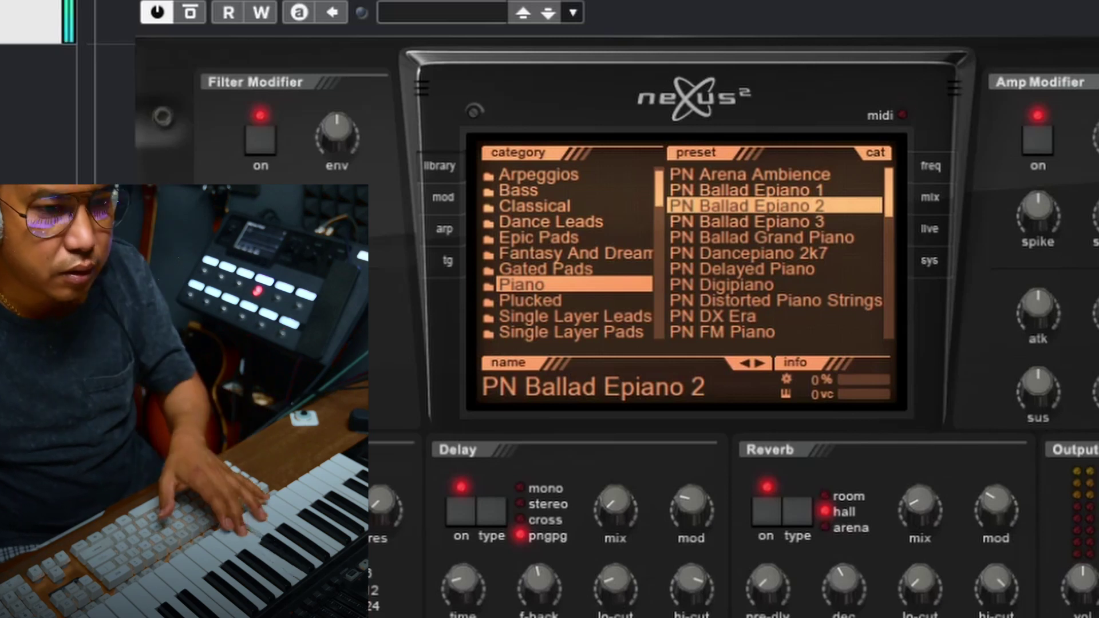
key(Escape)
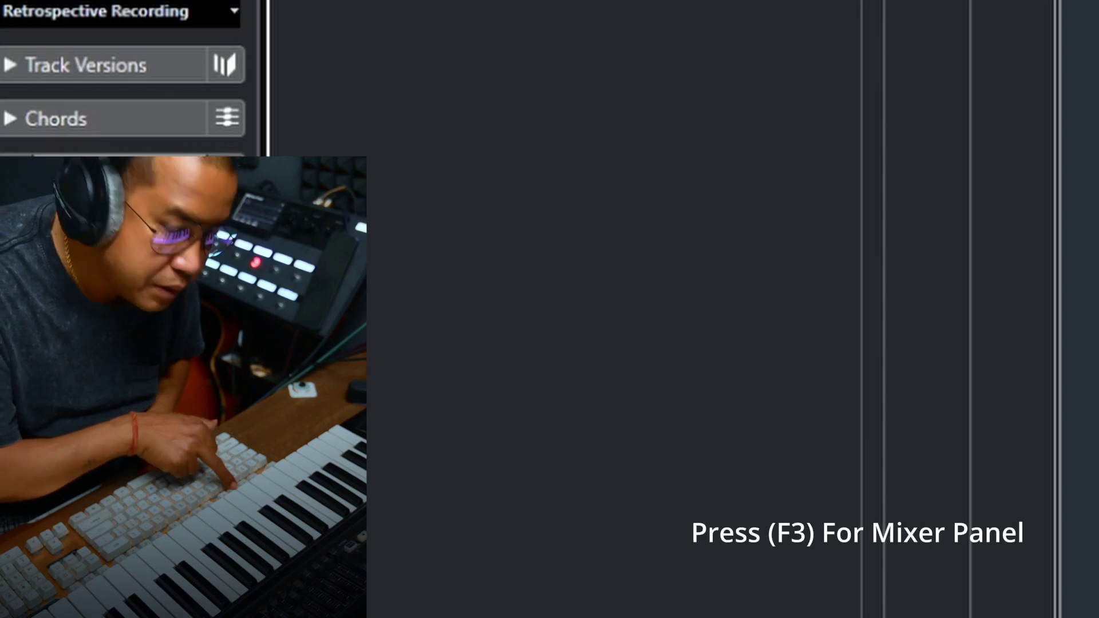
key(F3)
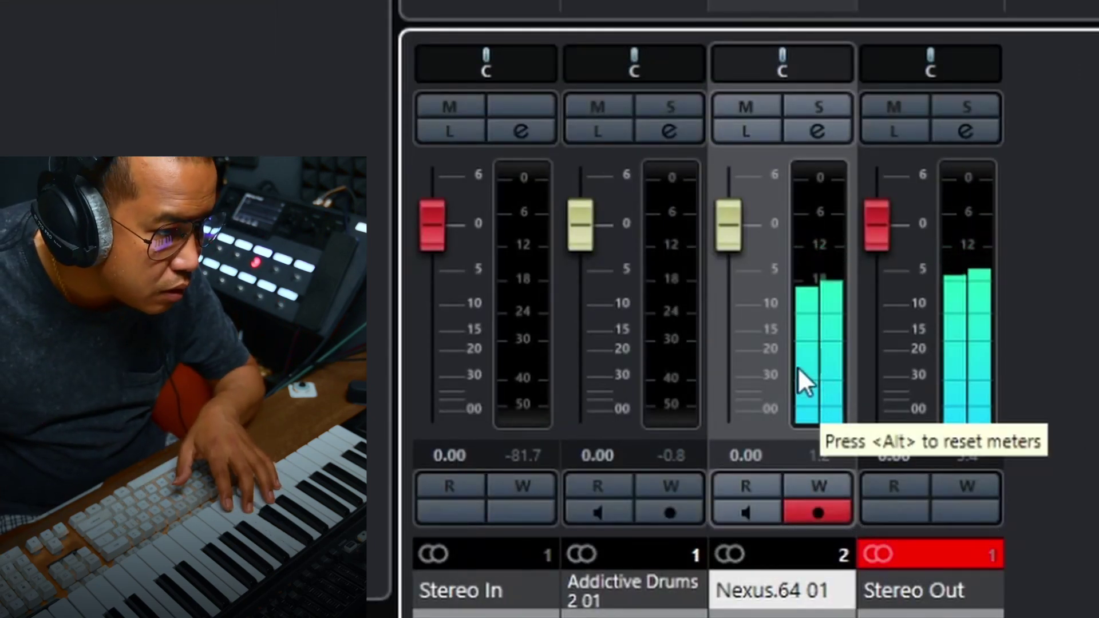
drag(740, 223, 737, 300)
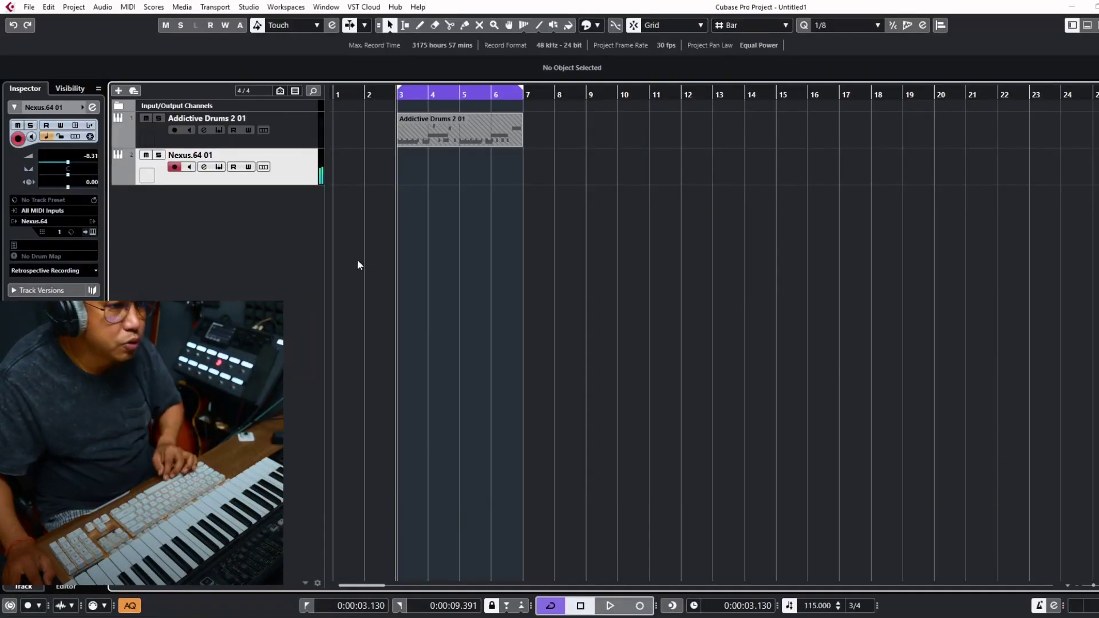
Record Nexus chords up to bar 7 and duplicate the drum part three times to fill bars 7 to 19.
key(space)
key(h)
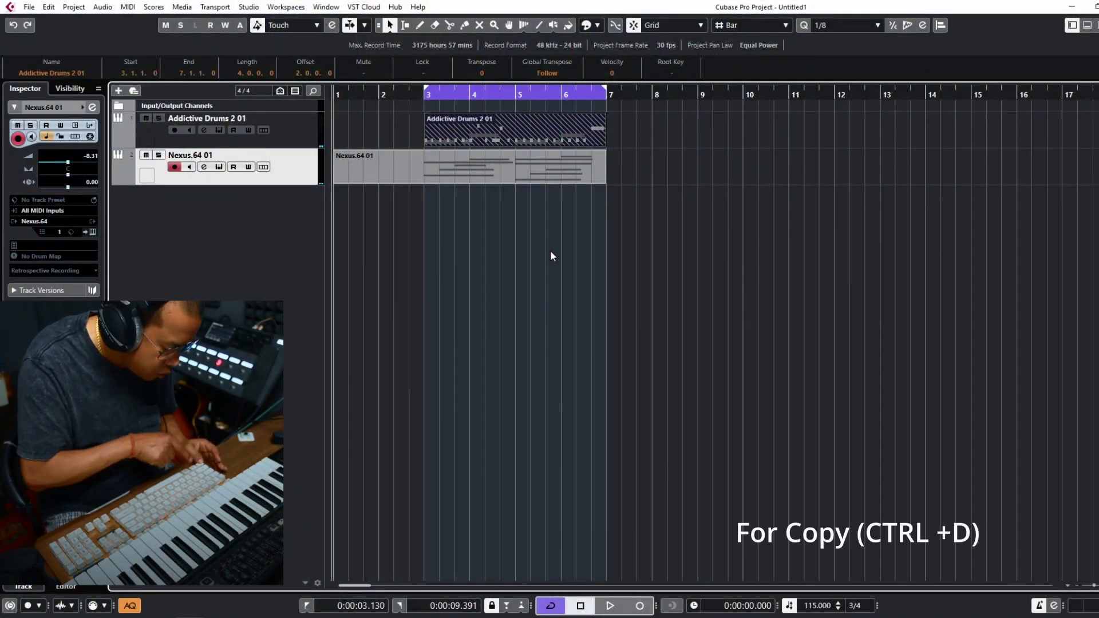
key(ctrl+d)
key(ctrl+d)
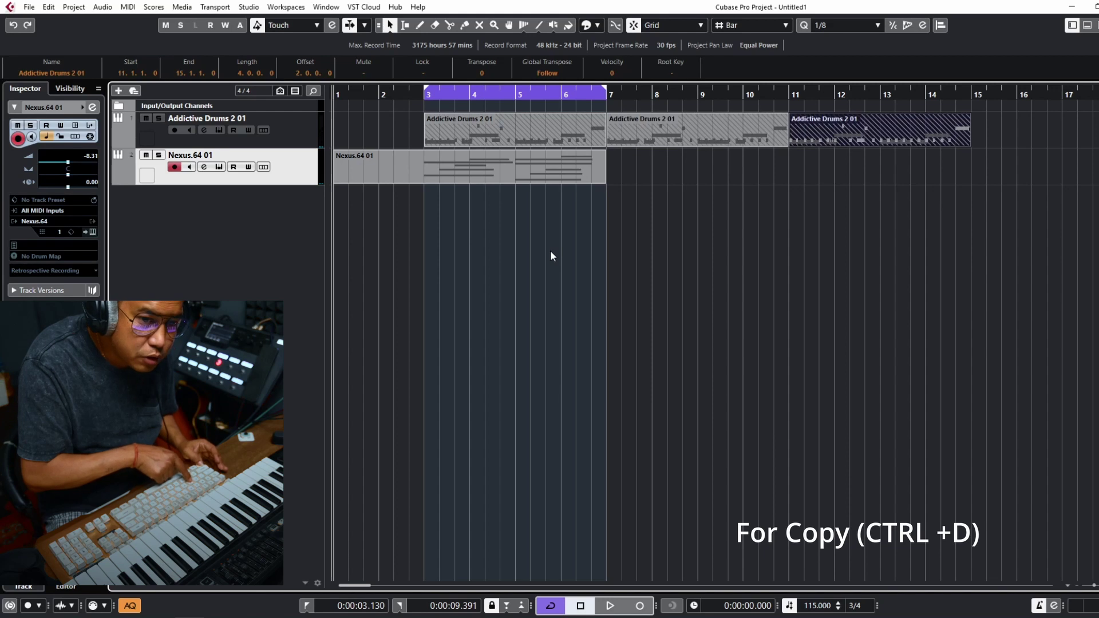
key(ctrl+d)
key(g)
key(g)
Split the Nexus part at bar 3, delete its empty beginning, and extend the cycle range to bar 20 during playback.
key(space)
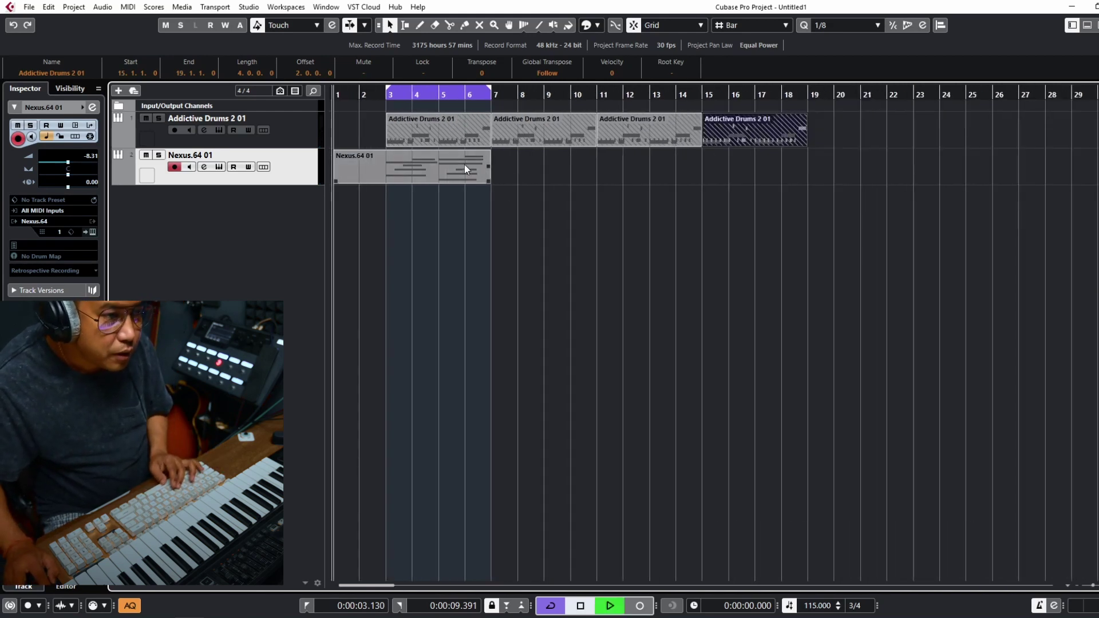
alt+click(385, 170)
key(Delete)
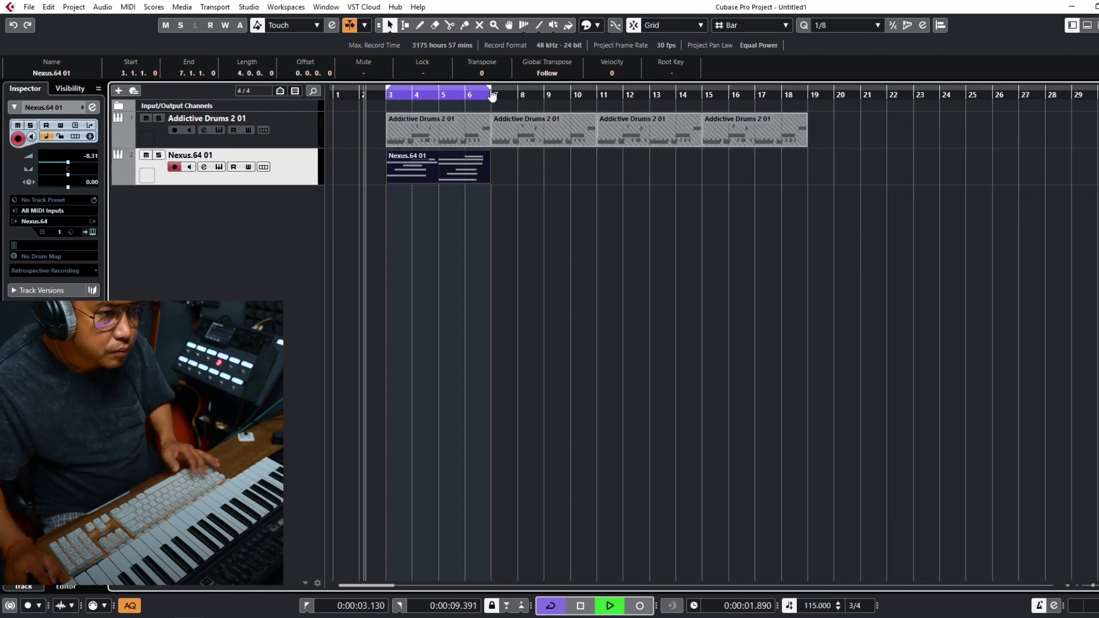
drag(493, 95, 835, 95)
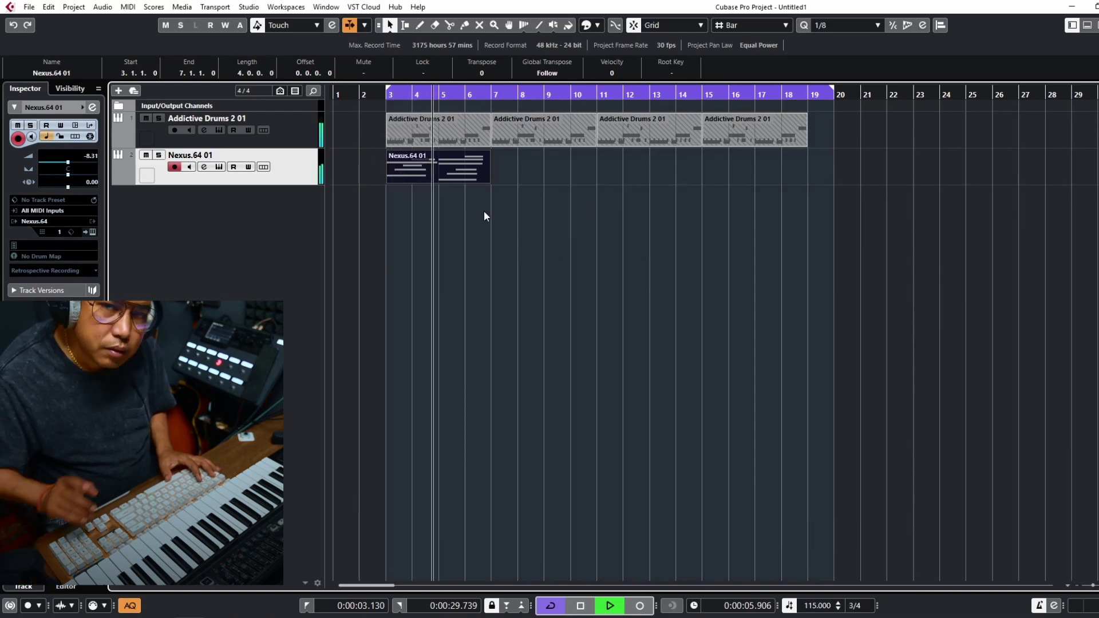
Record the remaining chords on the Nexus.64 01 track from bar 7 onward and play back the take.
key(KP_Multiply)
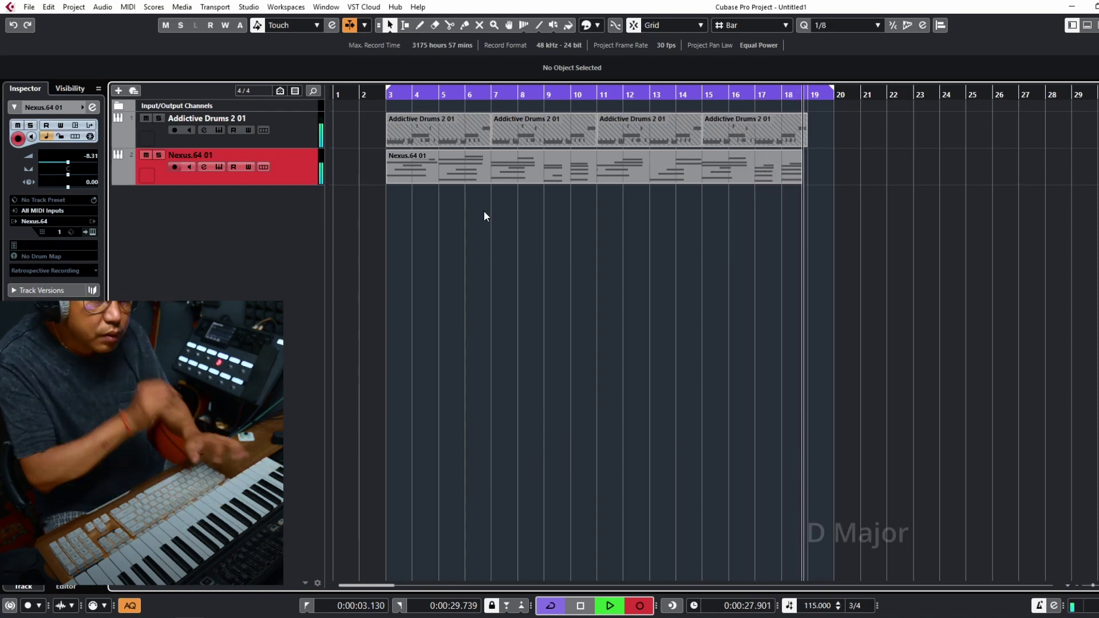
key(space)
key(space)
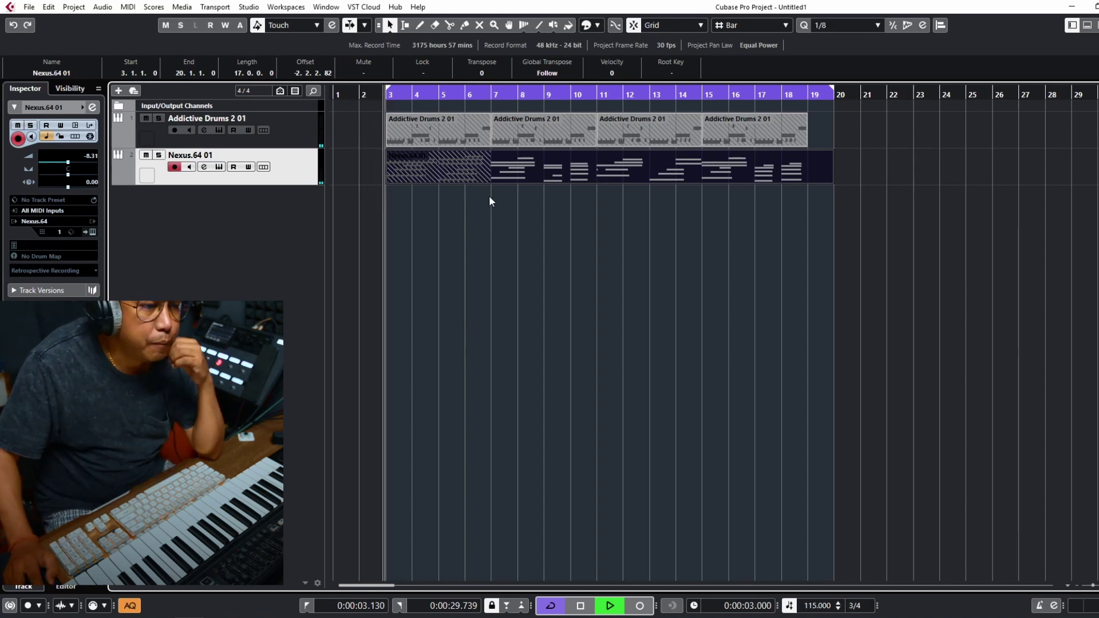
Glue the two Nexus parts into one and shorten the joined part's end to bar 19.
click(464, 25)
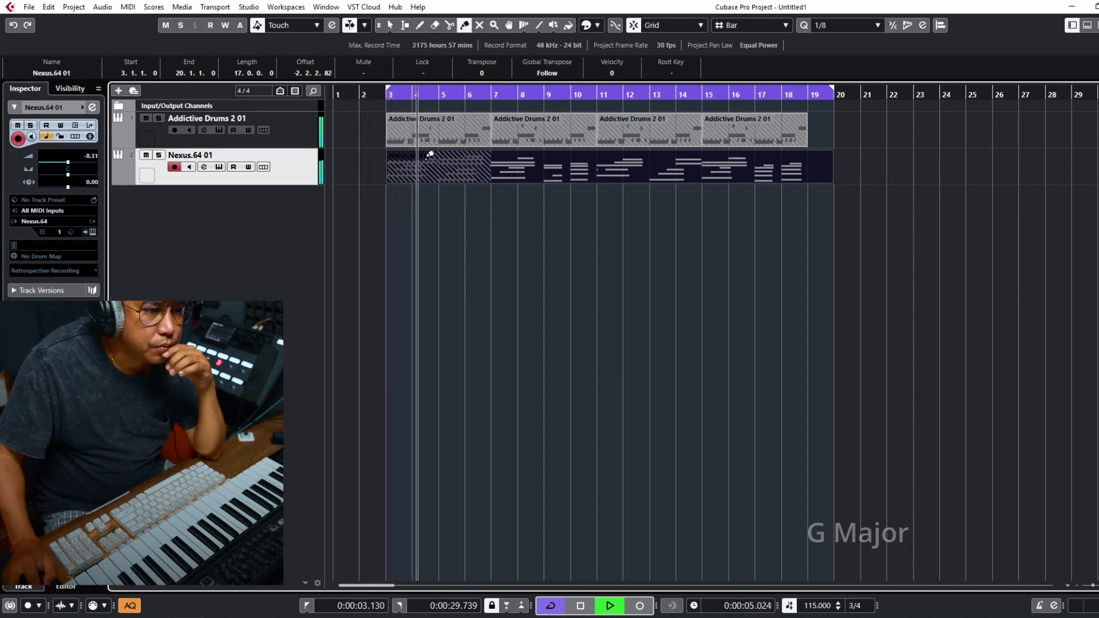
click(430, 155)
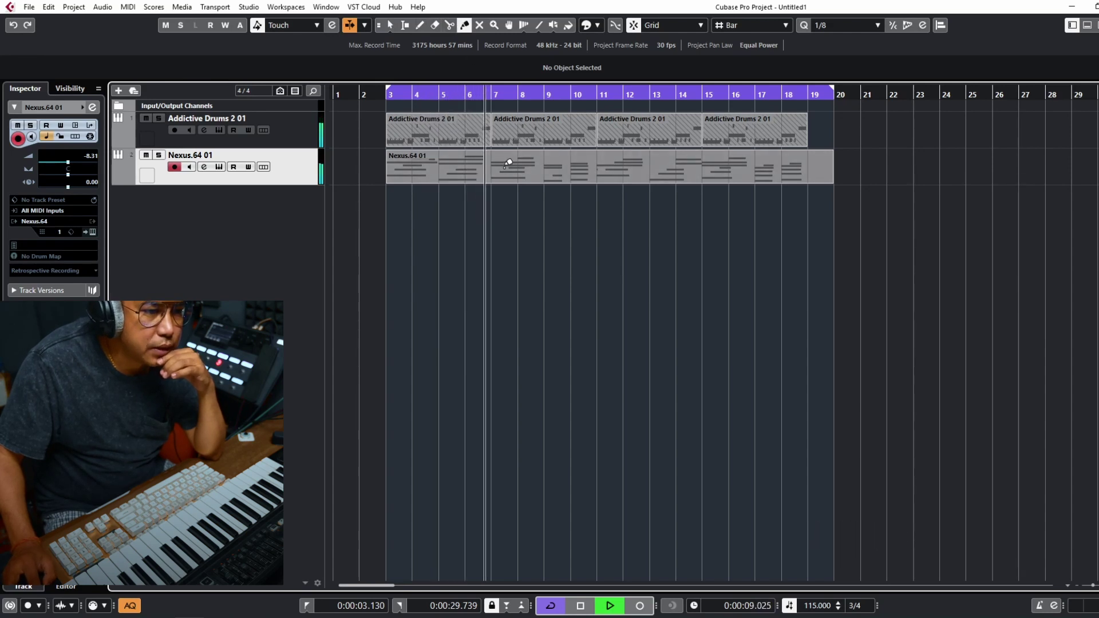
key(1)
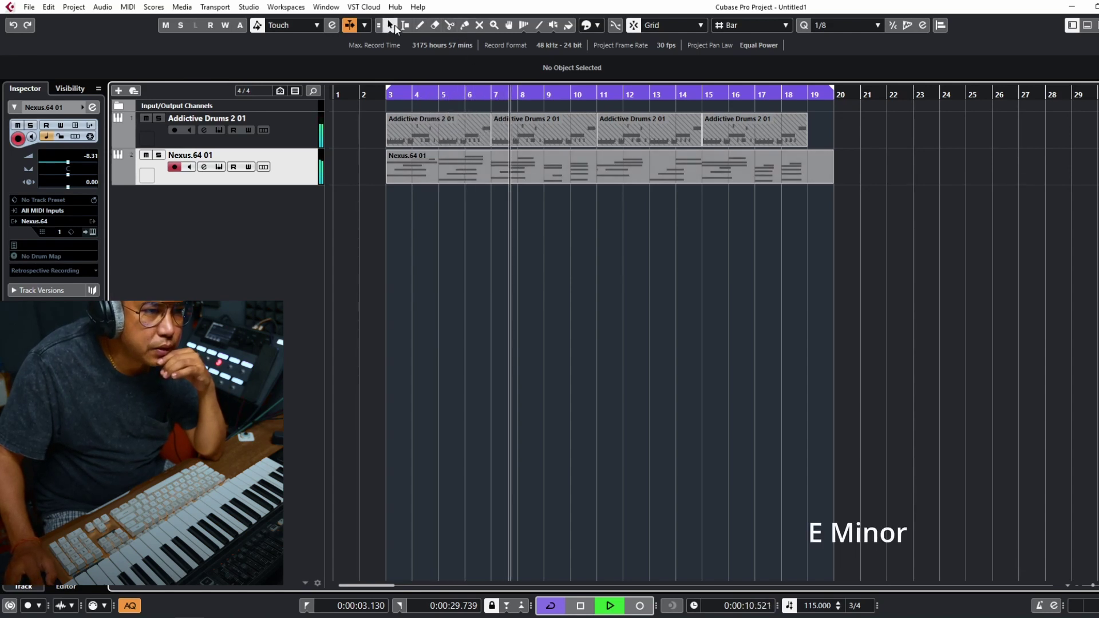
click(795, 170)
drag(832, 181, 808, 184)
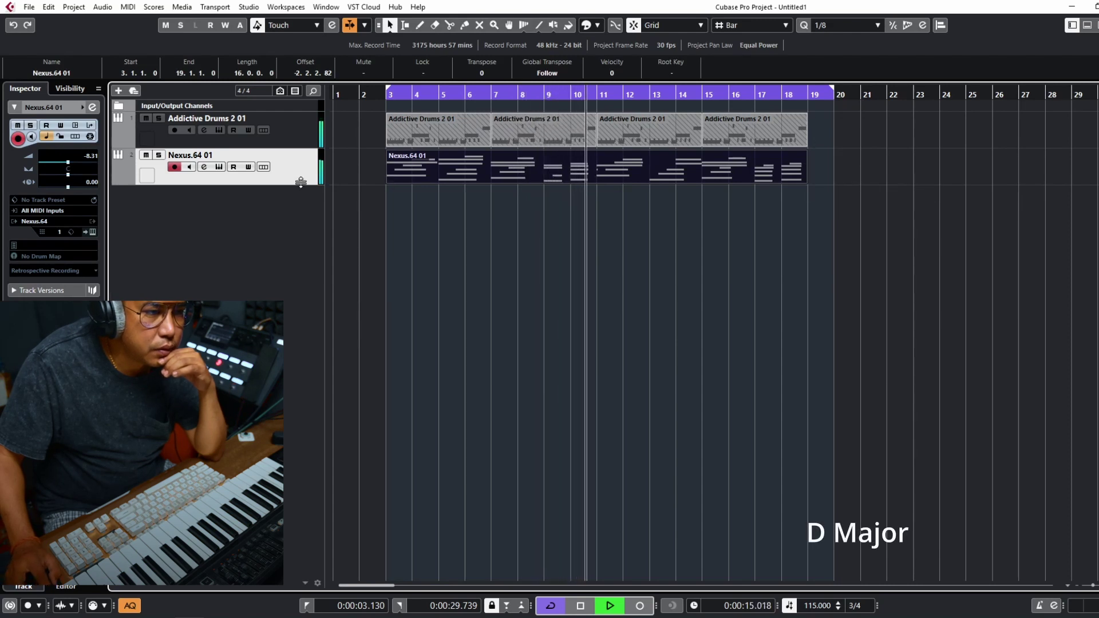
Lower the Nexus.64 01 channel's volume further to about -10.9 dB in the mixer.
key(space)
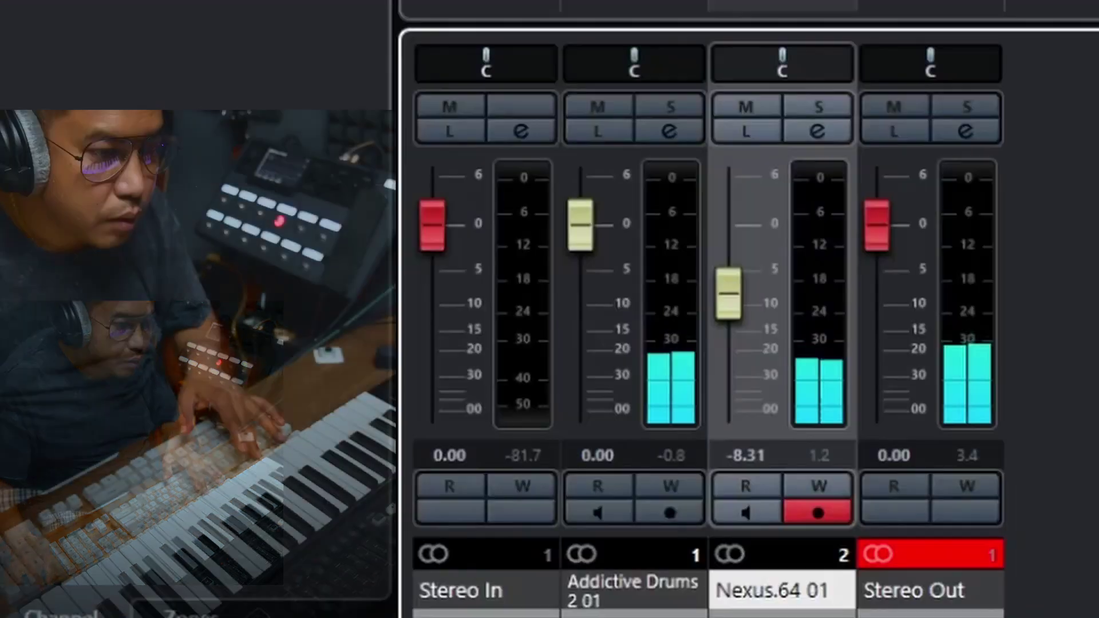
drag(735, 303, 728, 323)
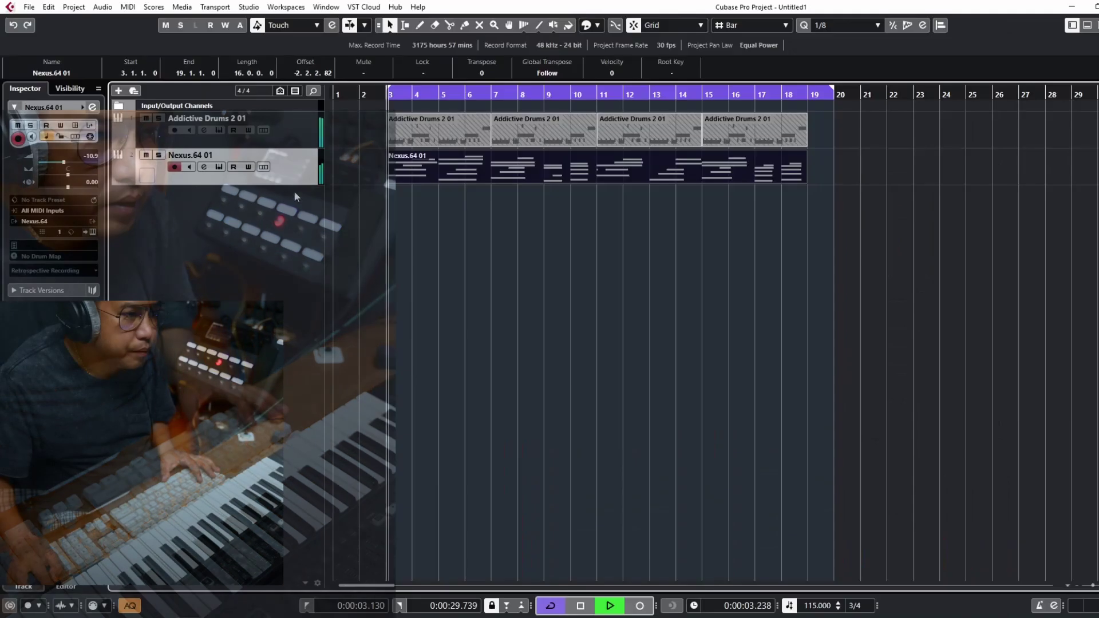
Add one instrument track using Spectrasonics Trilian with Stereo Out as its audio output, and close the instrument's window.
right_click(286, 187)
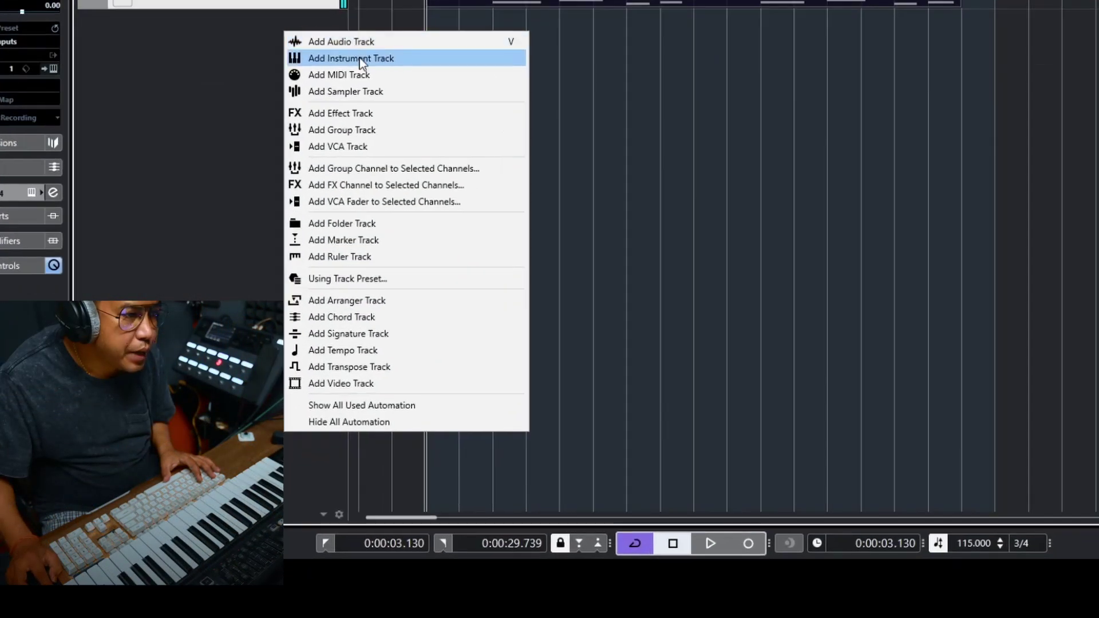
click(337, 224)
click(588, 314)
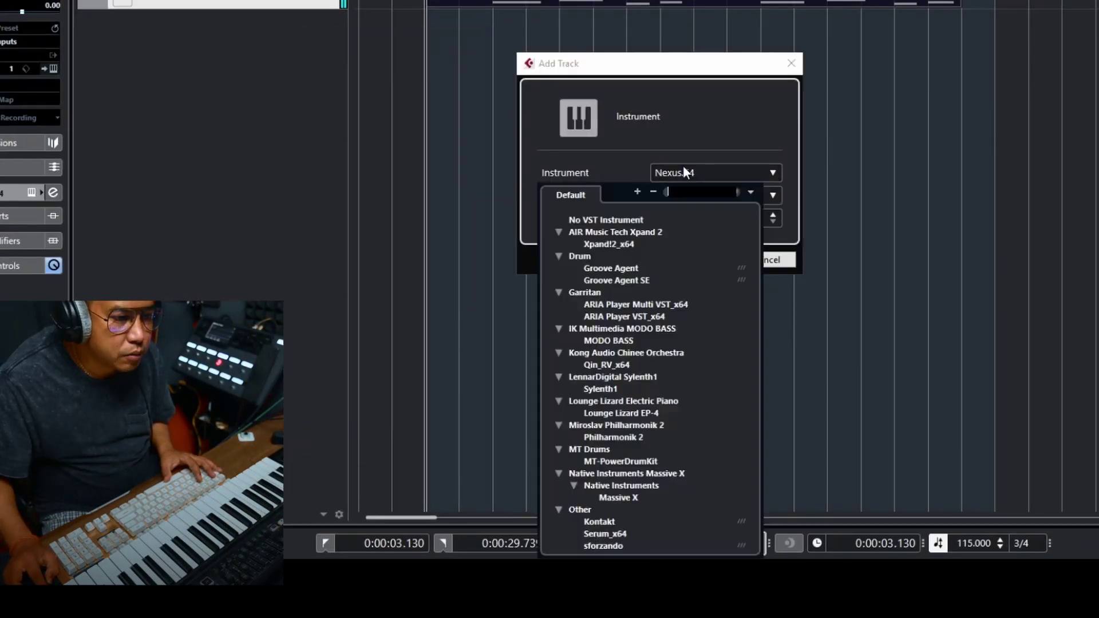
click(655, 192)
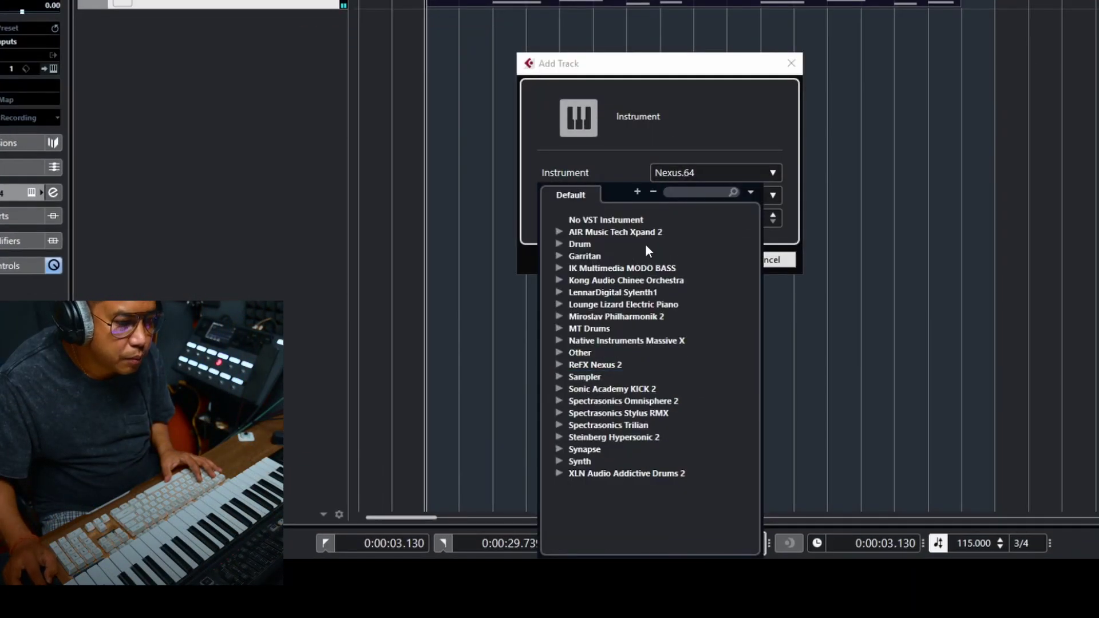
click(560, 424)
click(599, 437)
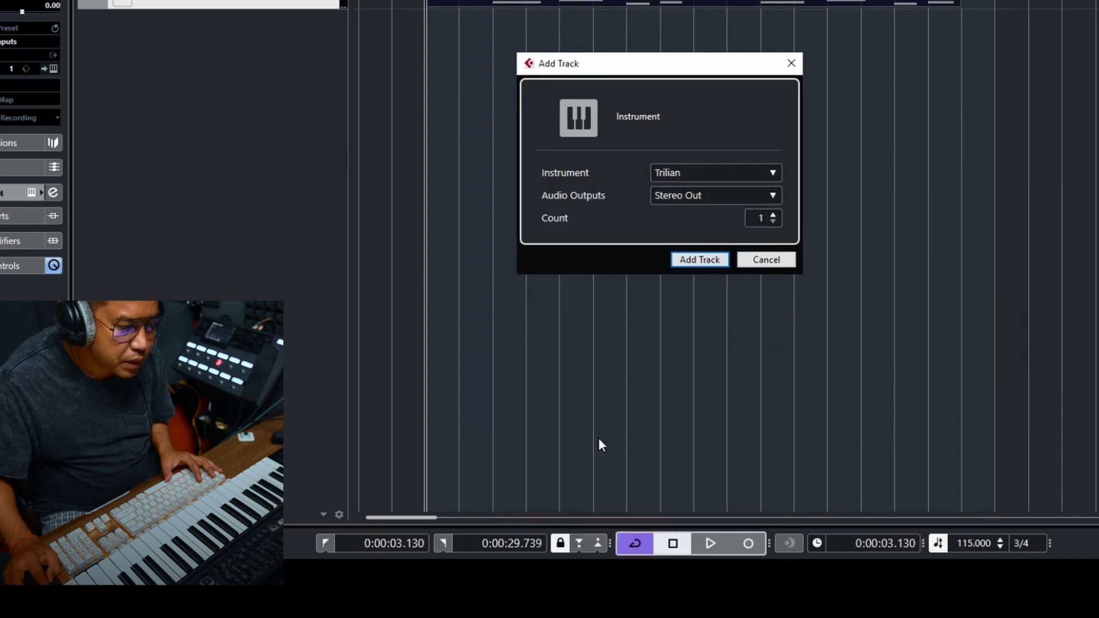
click(693, 261)
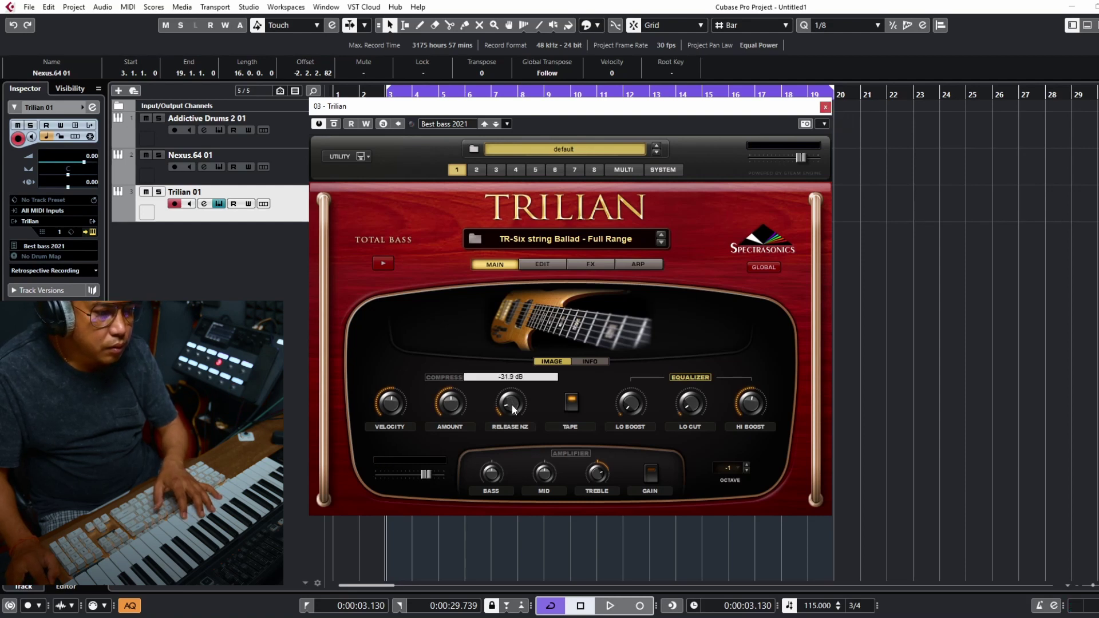
click(826, 109)
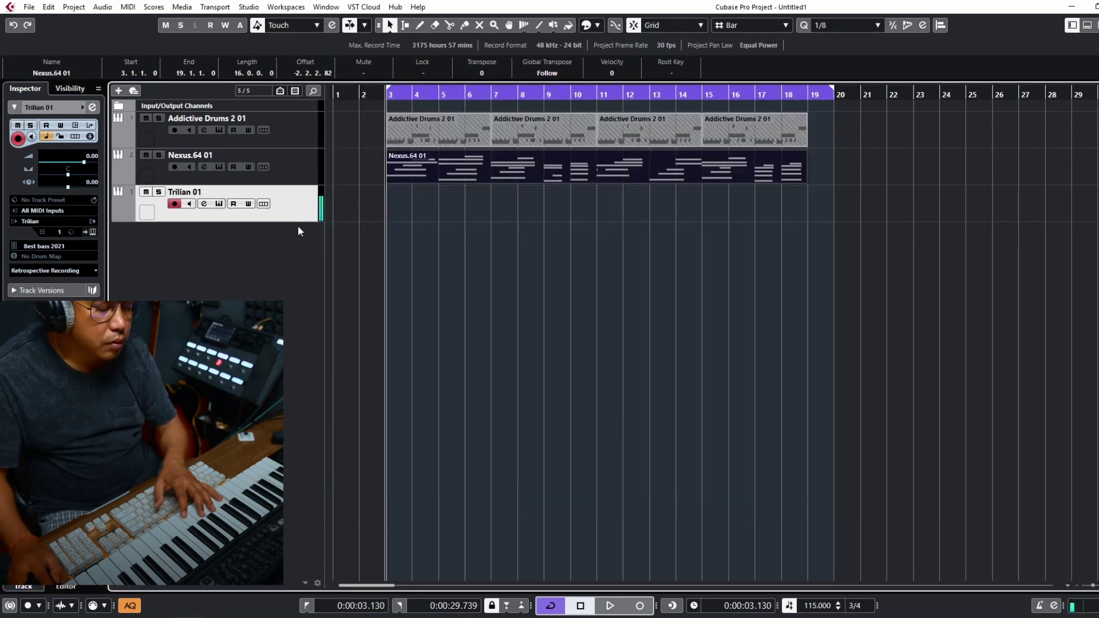
Record a bass line on the Trilian 01 track from the project start to bar 20 and play back the take.
key(Home)
key(space)
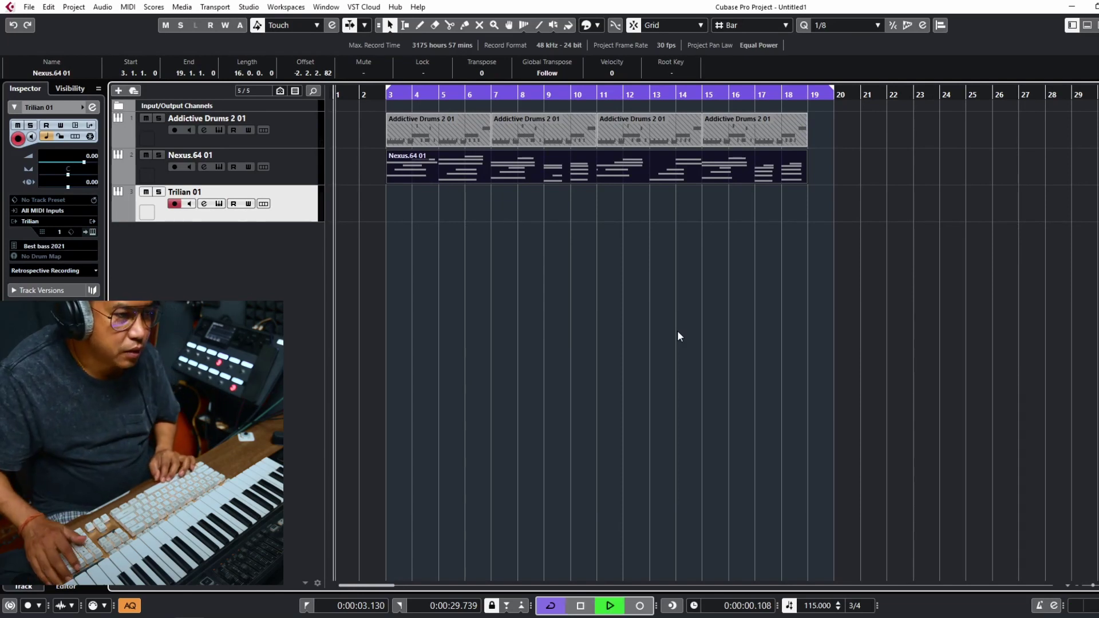
key(space)
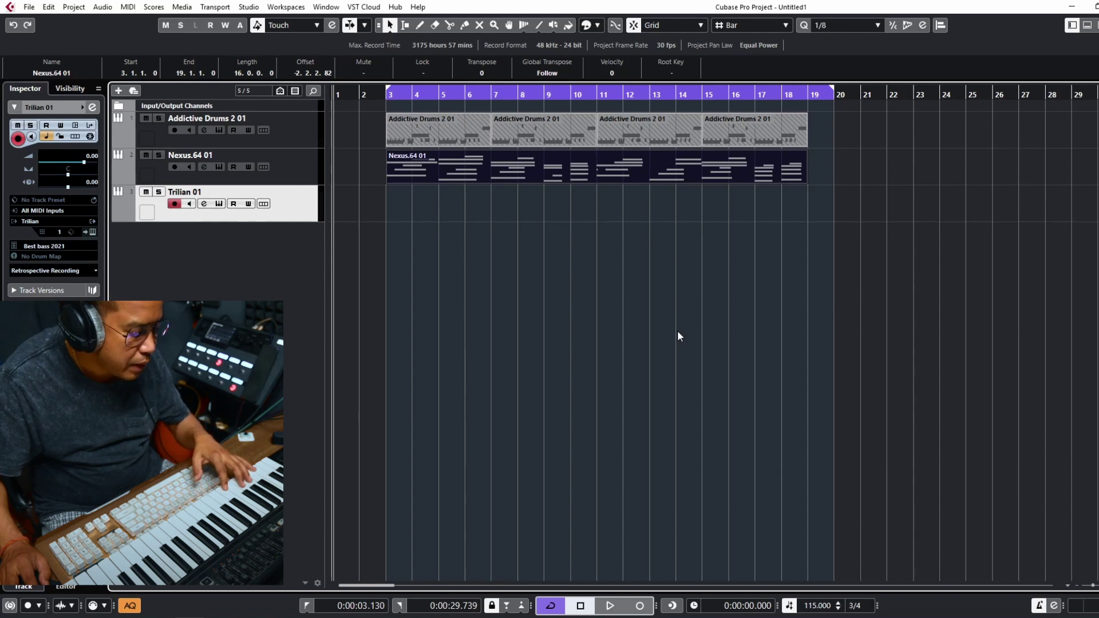
key(KP_Multiply)
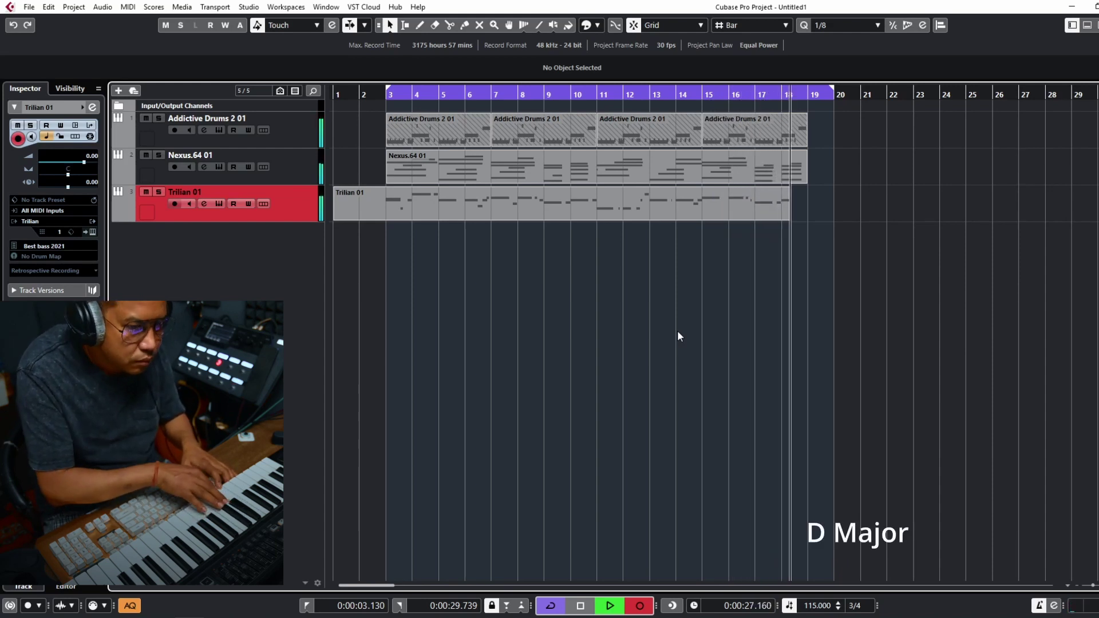
key(space)
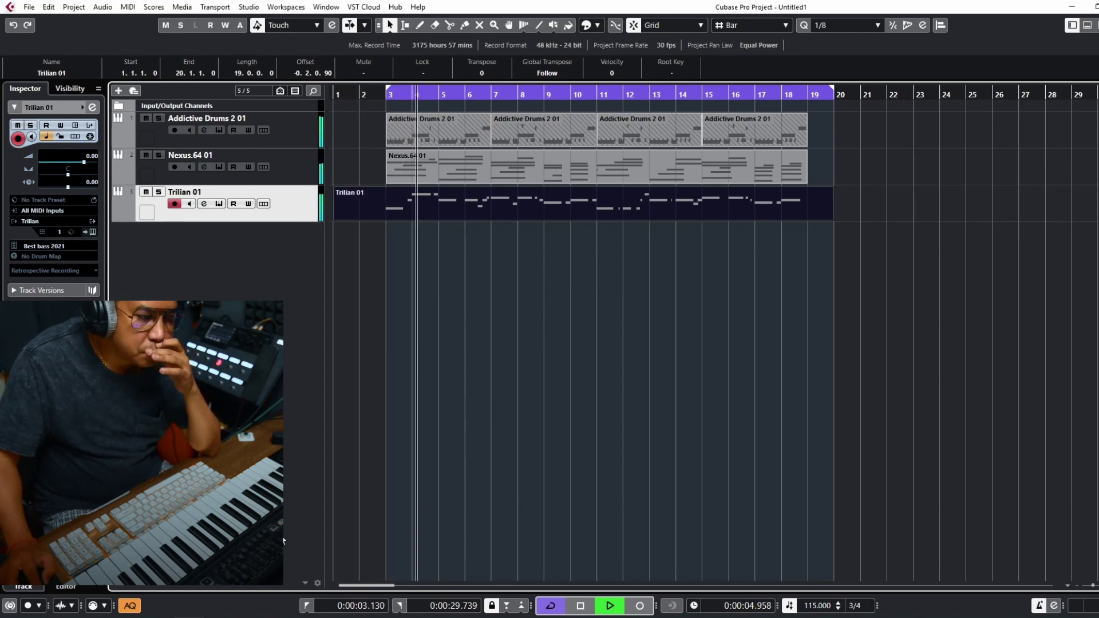
Open the mixer while the recorded bass take is playing.
key(F3)
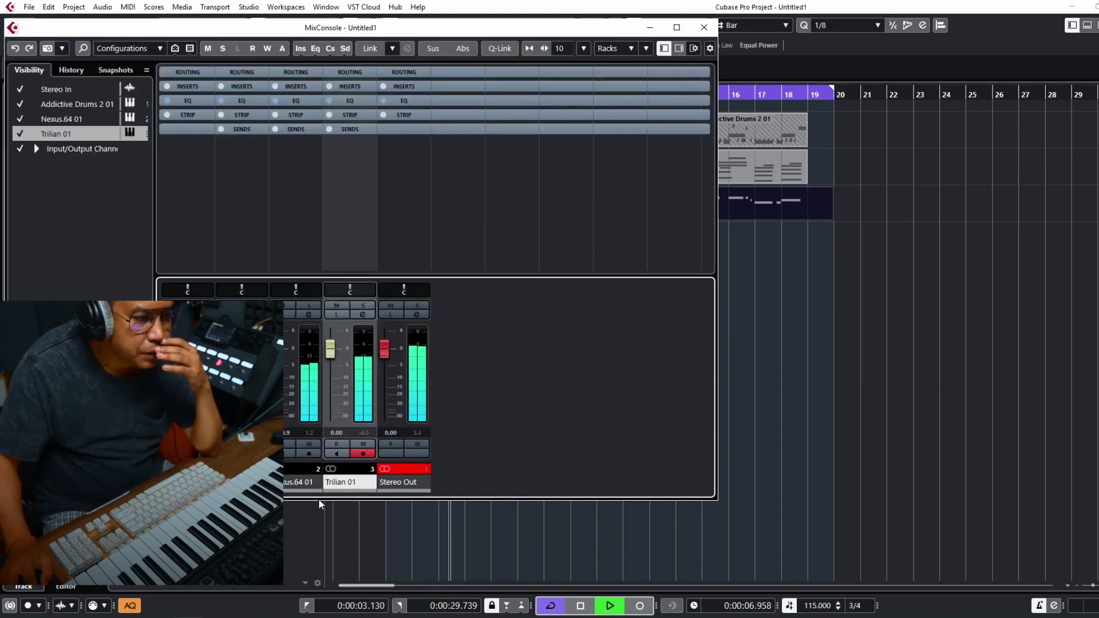